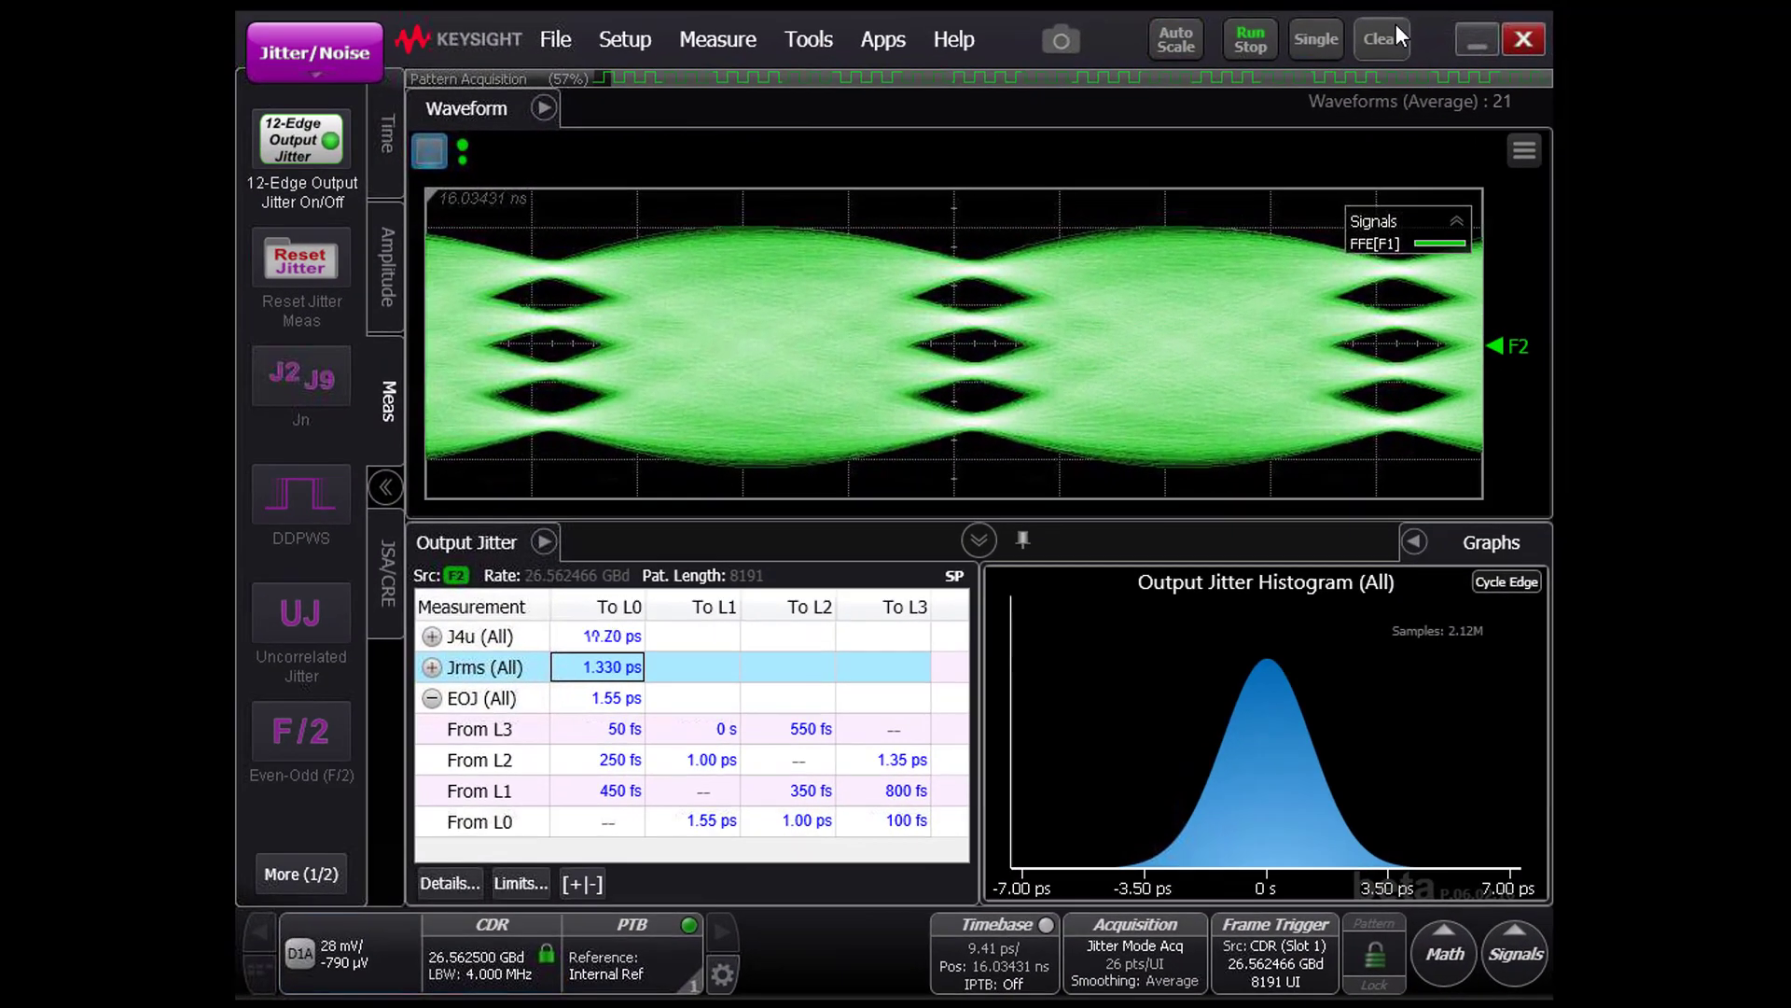
Step: Apply Default Setup from the Setup menu, leaving only a Channel 1A trace in Oscilloscope mode
{"action": "left_click", "coordinate": [628, 38]}
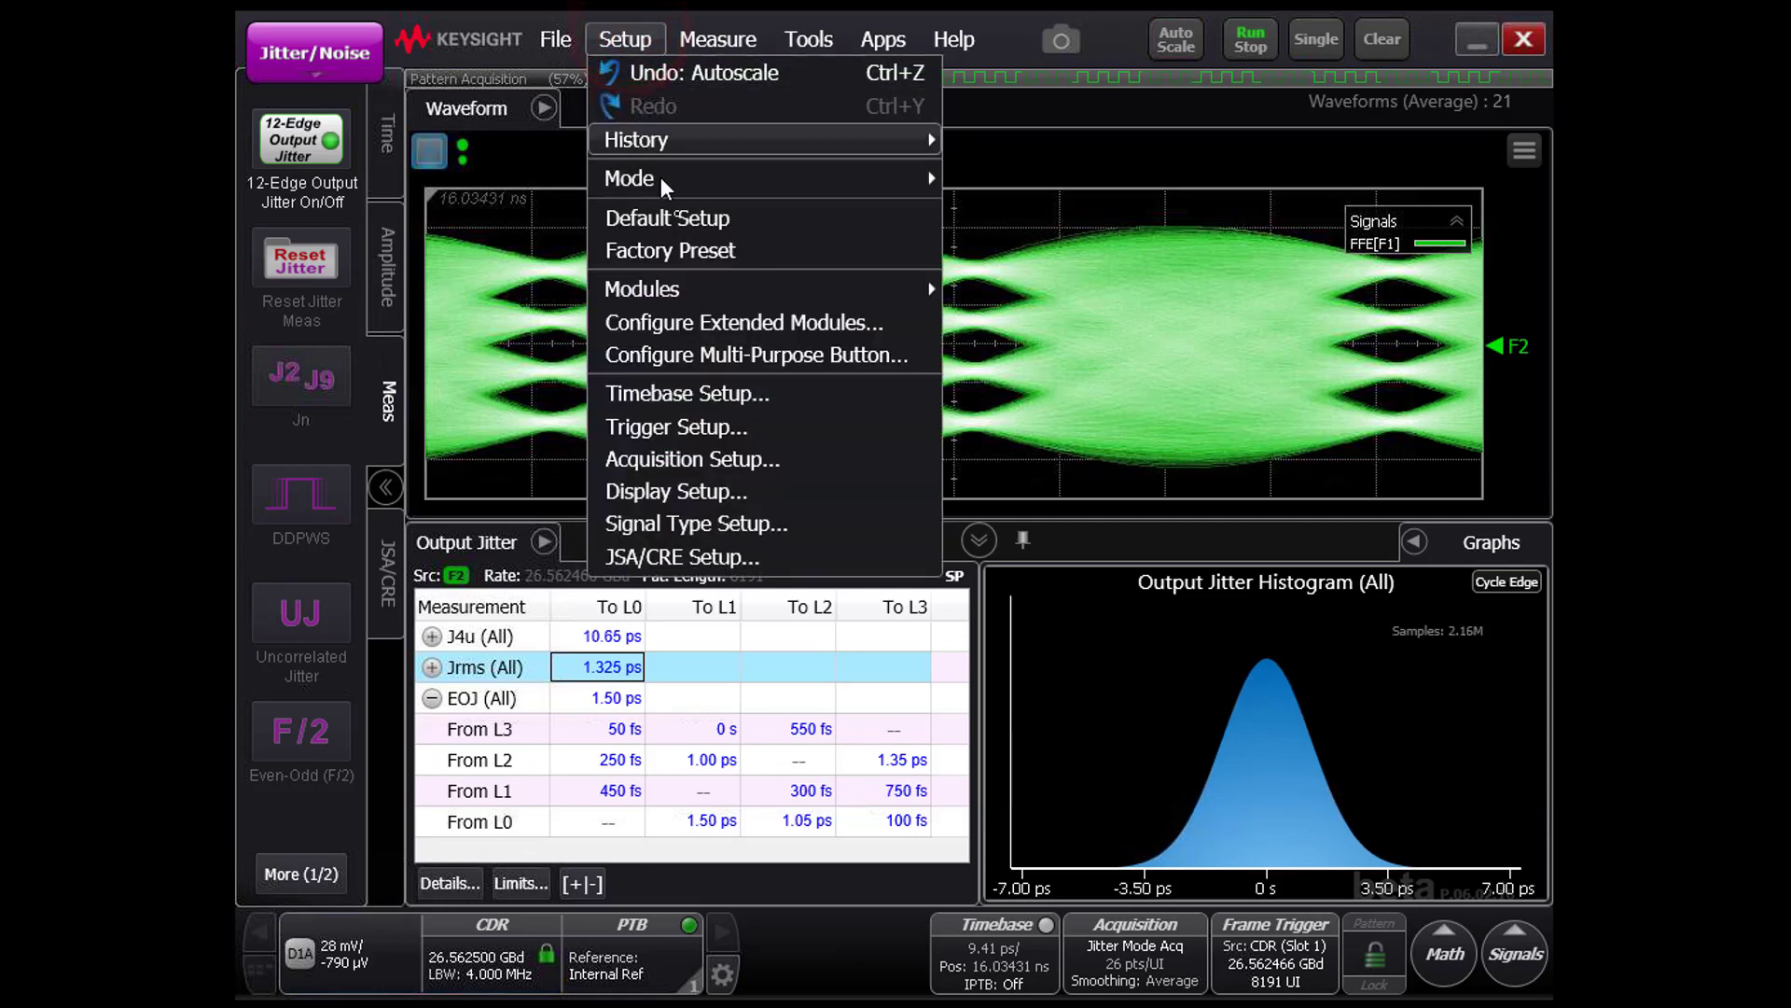
{"action": "left_click", "coordinate": [686, 226]}
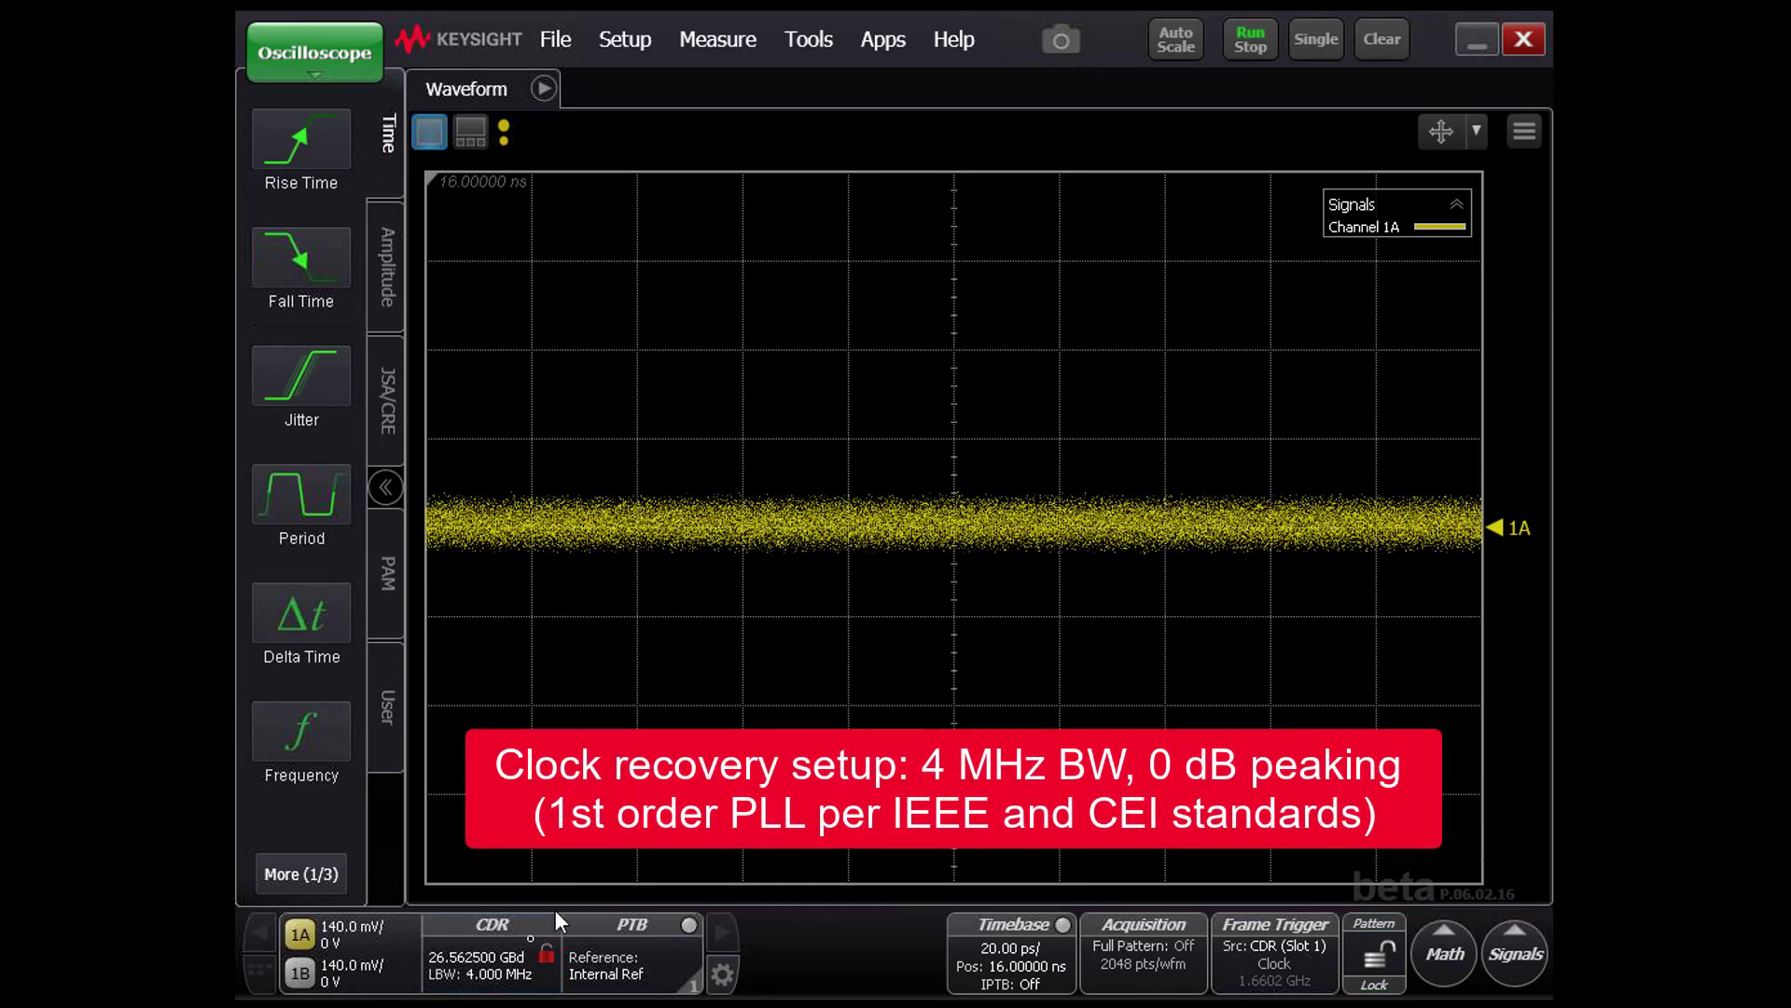
Step: Lock clock recovery on Differential 1A at 26.5625 GBd, 4 MHz bandwidth, with 75 % equalization level
{"action": "left_click", "coordinate": [524, 954]}
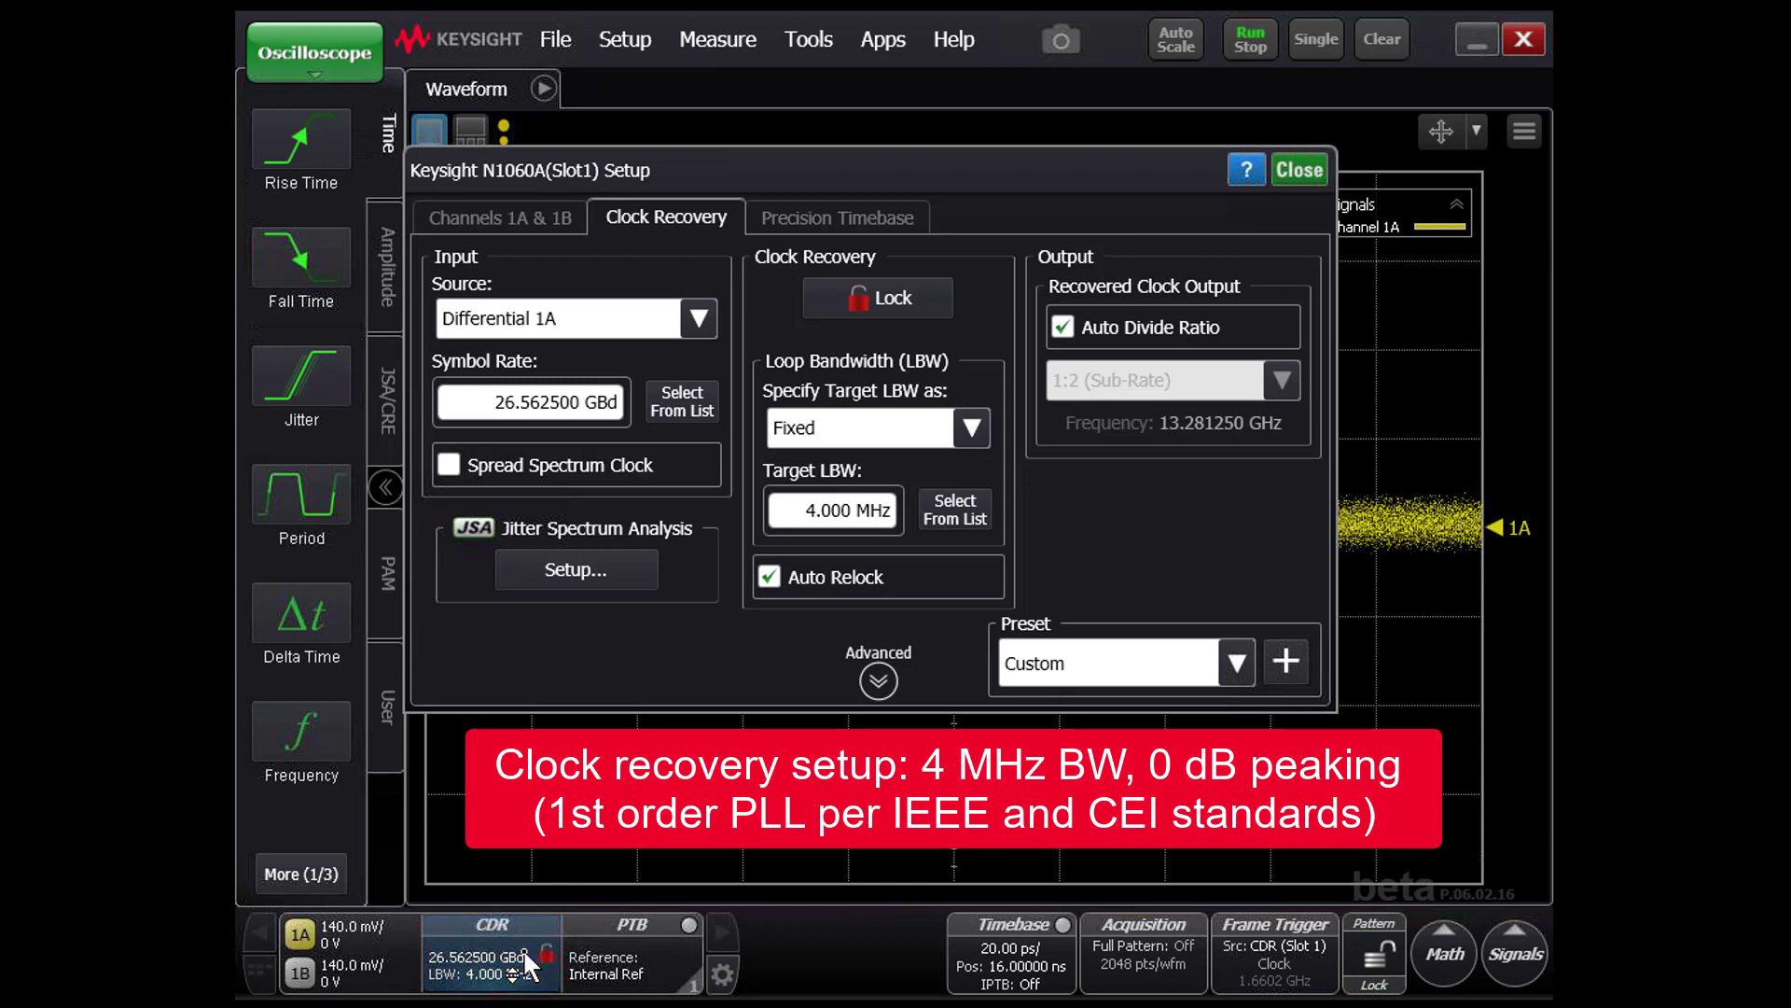
{"action": "left_click", "coordinate": [945, 310]}
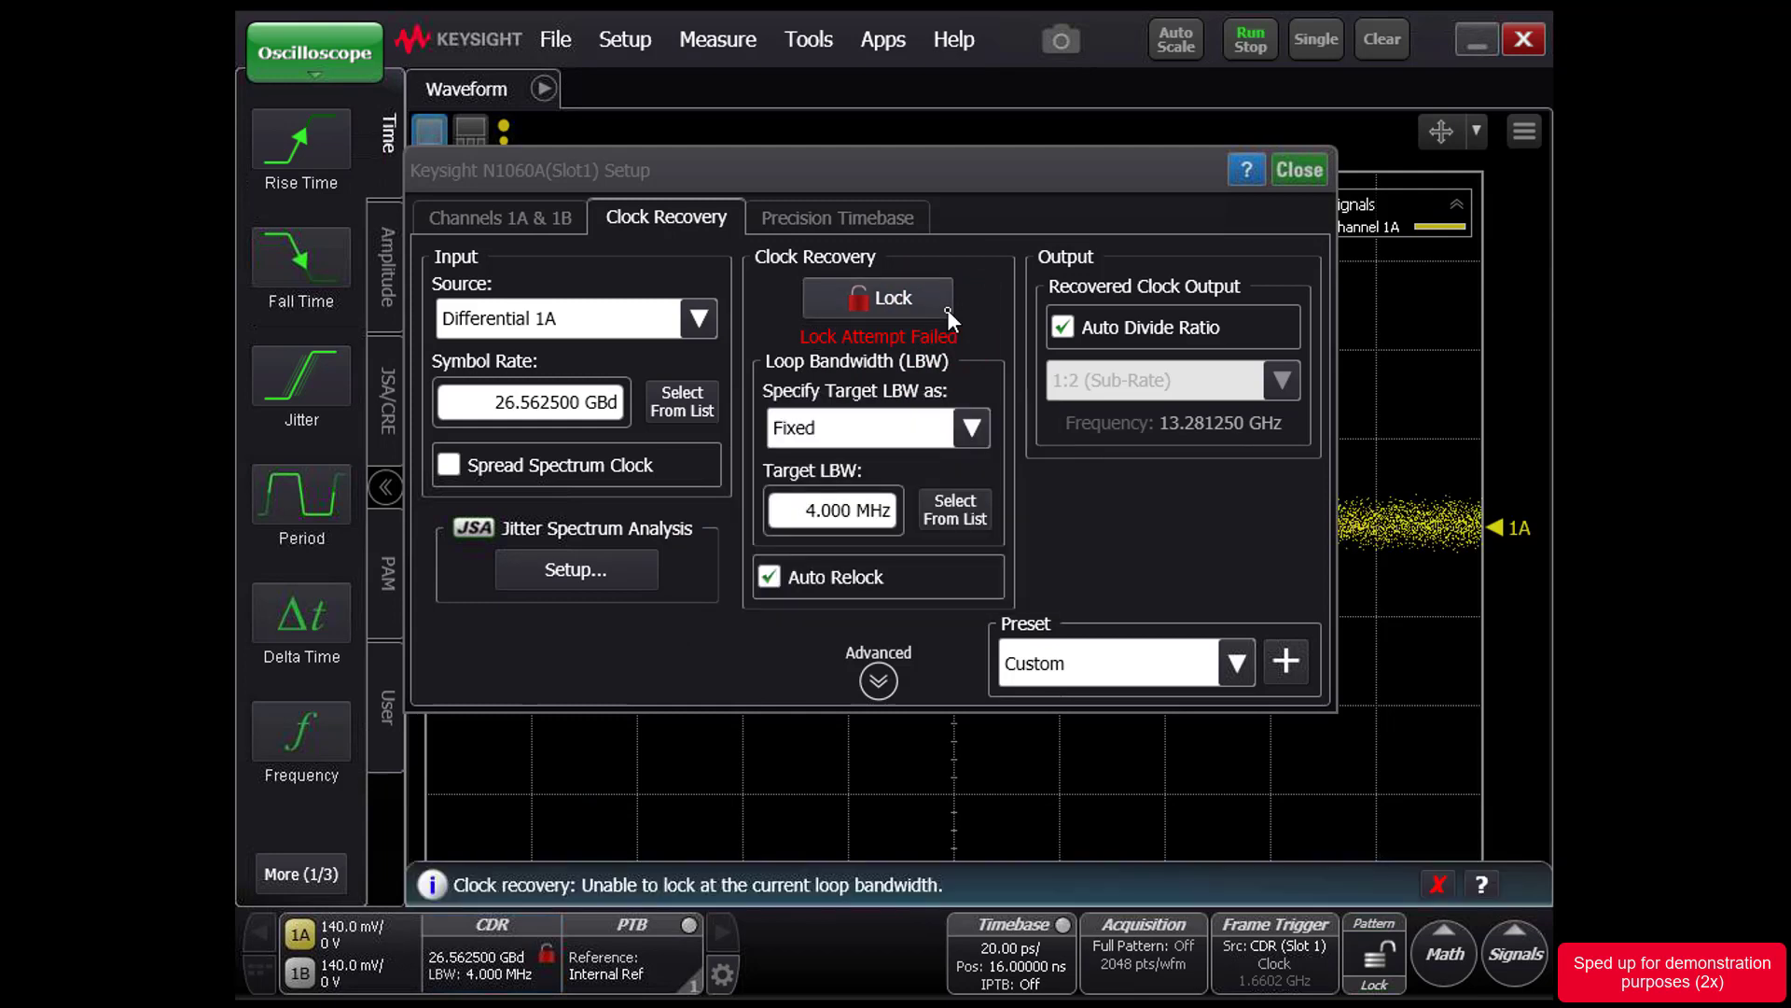
{"action": "left_click", "coordinate": [878, 680]}
{"action": "left_click", "coordinate": [1015, 754]}
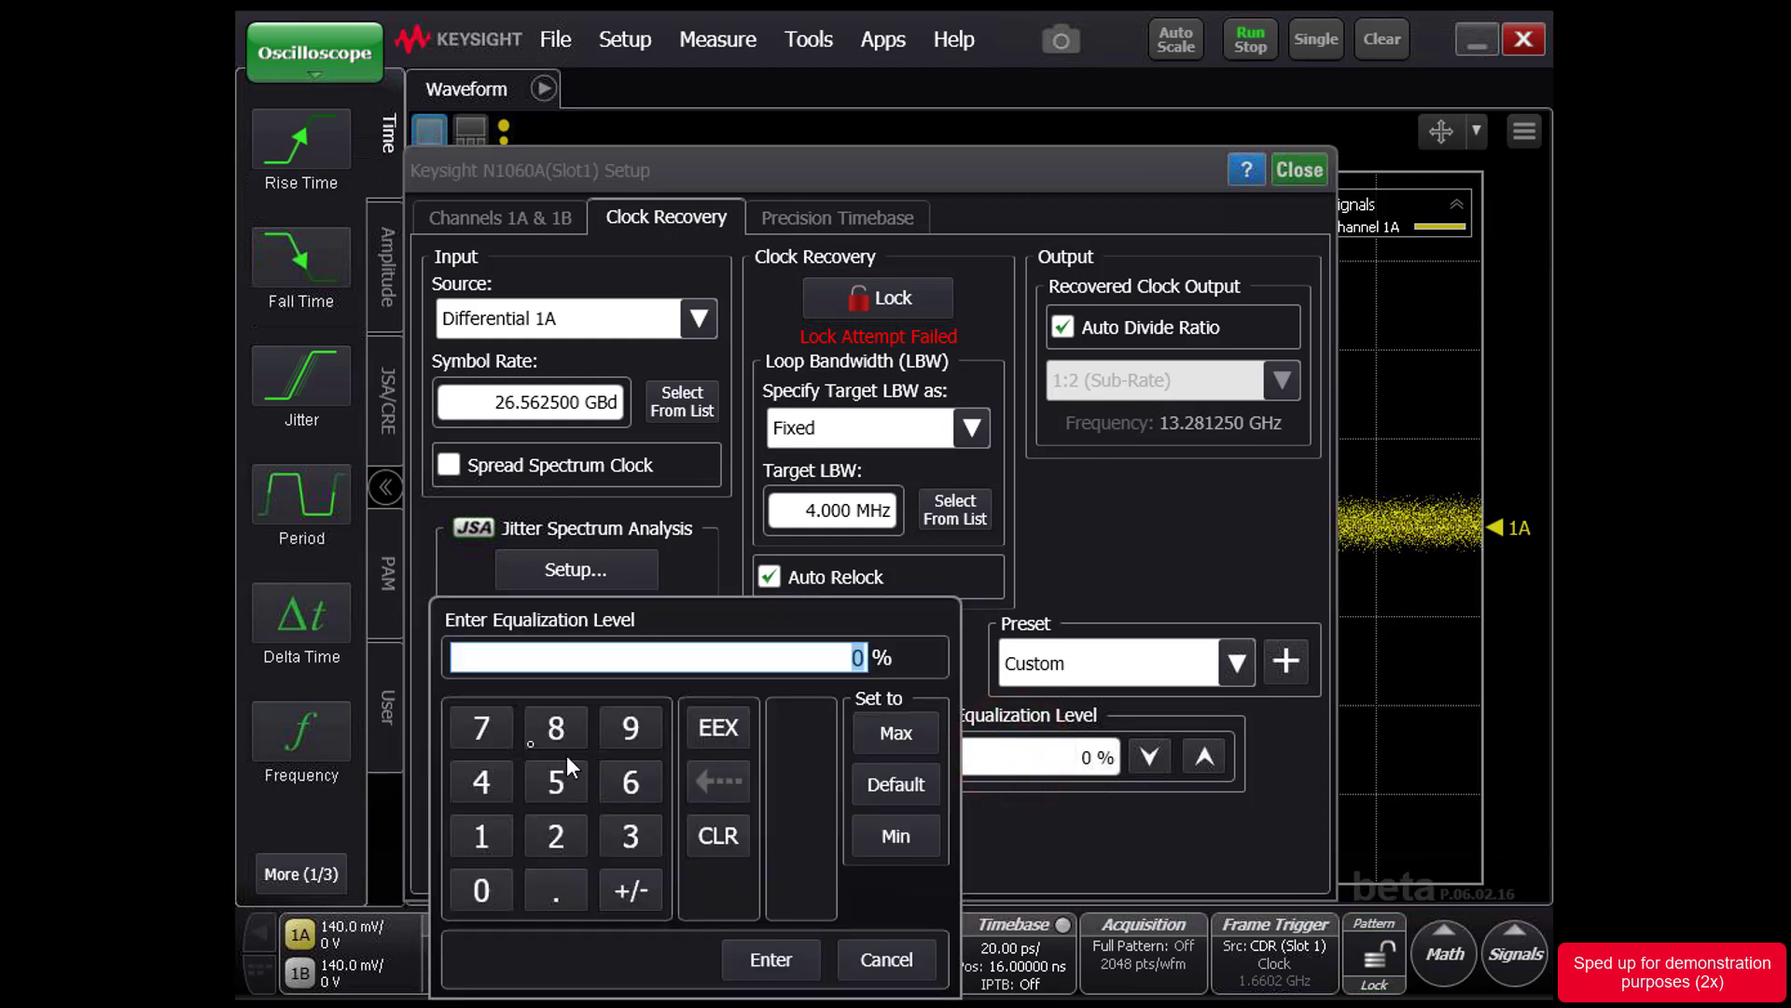
{"action": "left_click", "coordinate": [481, 727]}
{"action": "left_click", "coordinate": [556, 780]}
{"action": "left_click", "coordinate": [763, 964]}
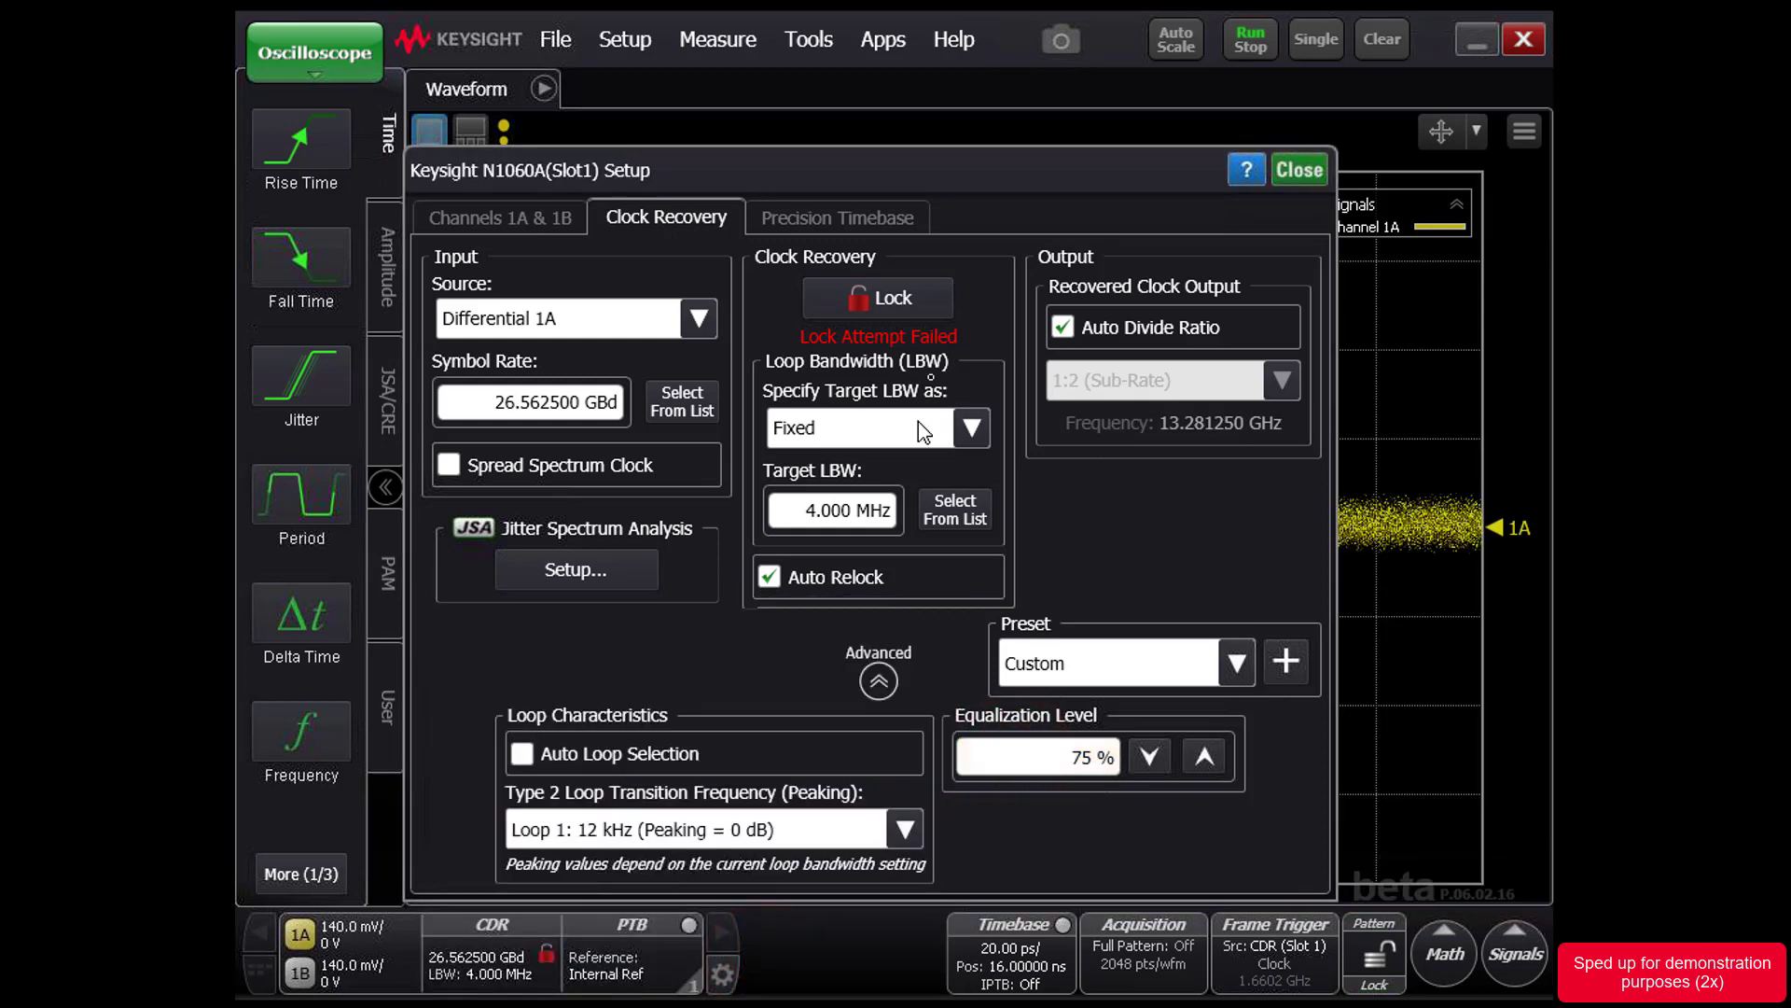
{"action": "left_click", "coordinate": [938, 291]}
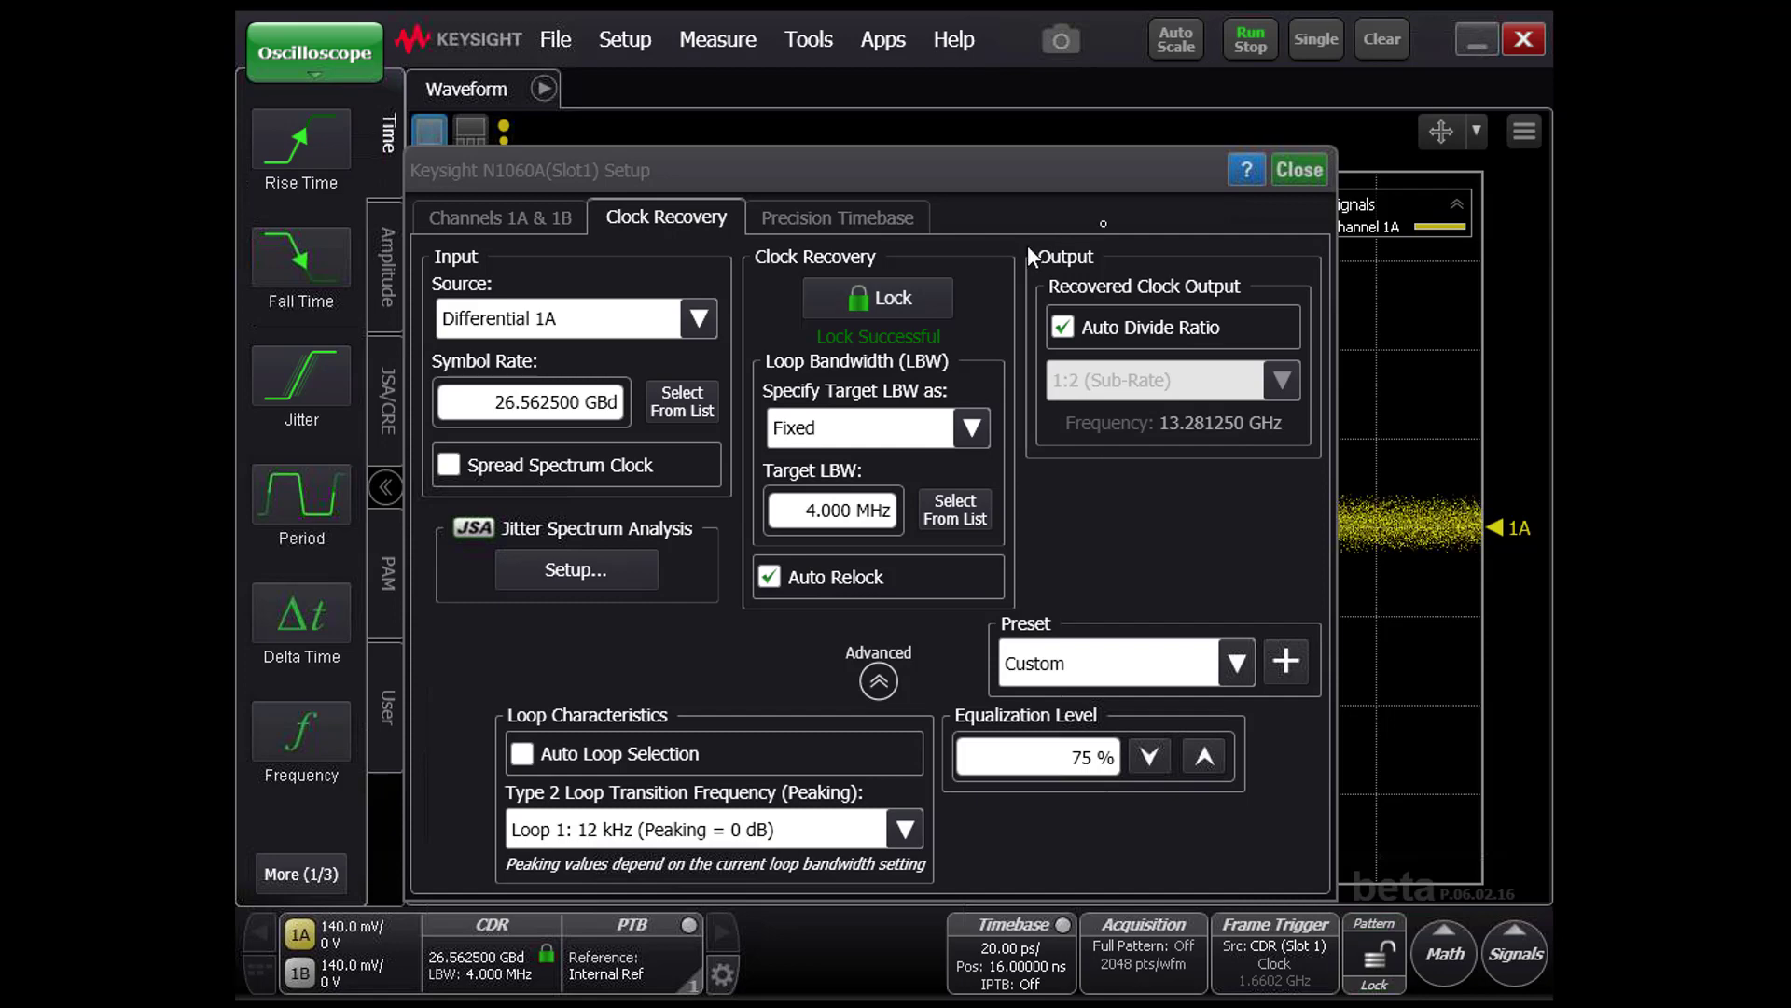
{"action": "left_click", "coordinate": [1297, 168]}
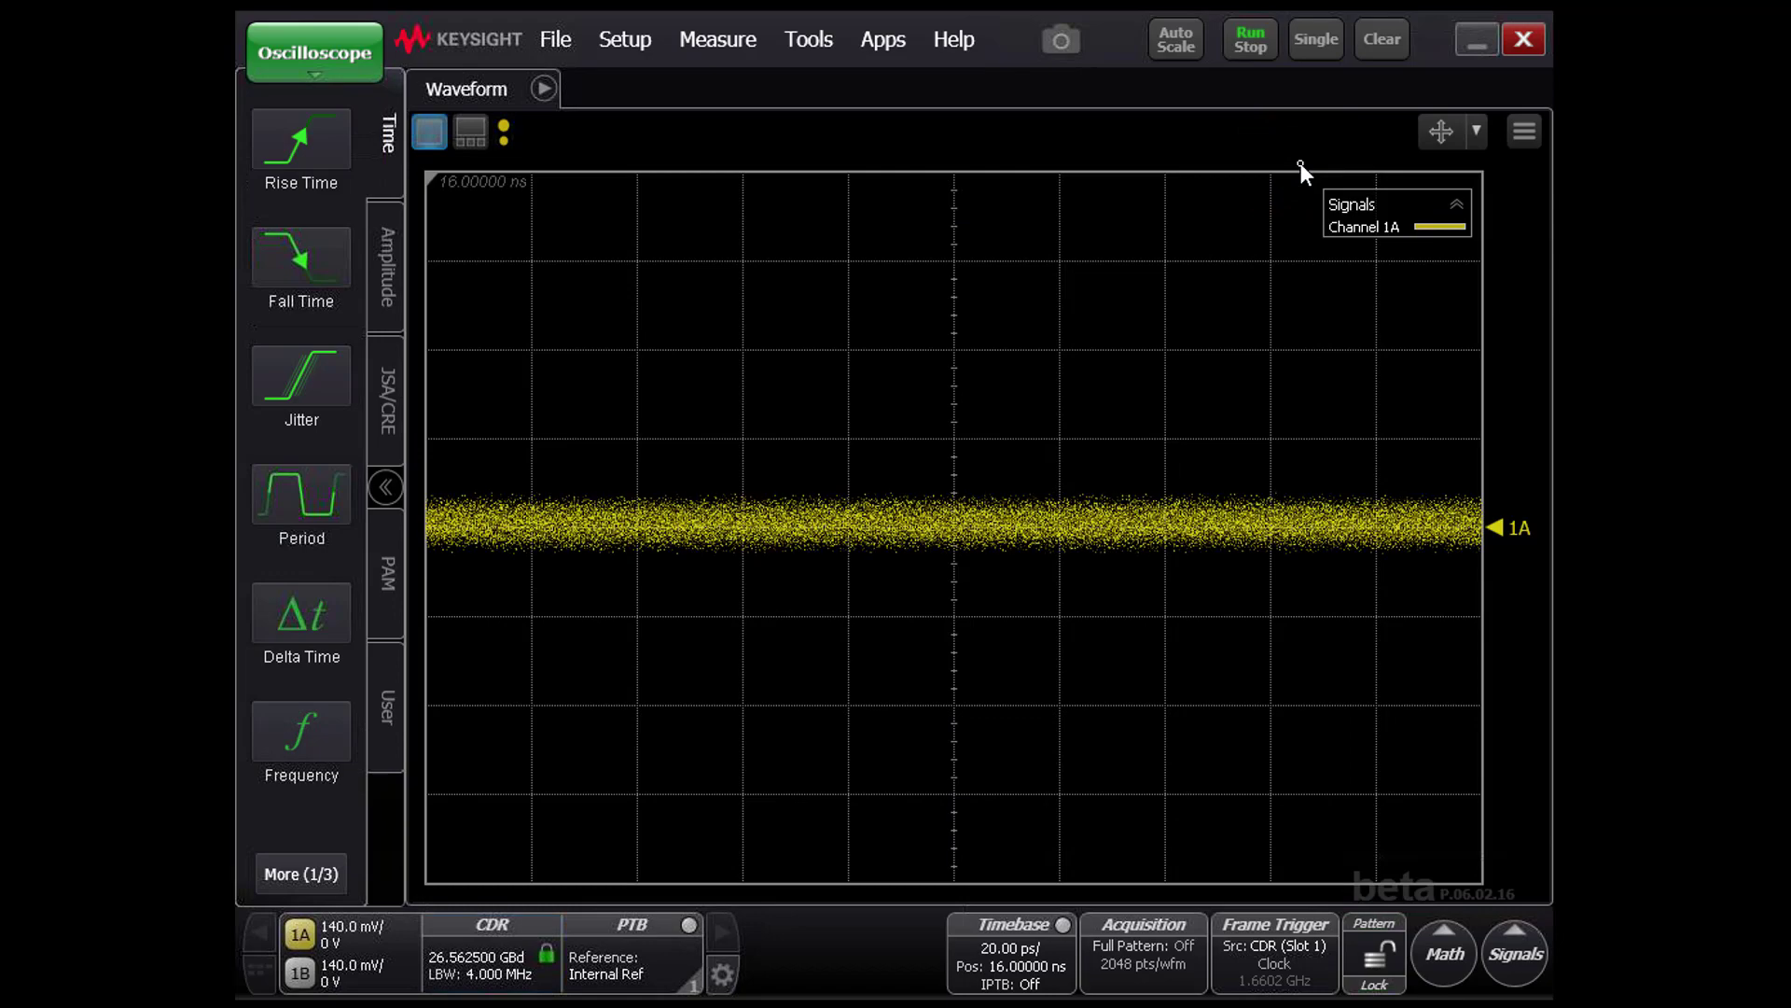
Step: Enable the Precision Timebase with its time reference set, then open Pattern Lock Setup (pattern length 127)
{"action": "left_click_drag", "start_coordinate": [1048, 331], "coordinate": [677, 919]}
{"action": "left_click_drag", "start_coordinate": [849, 714], "coordinate": [709, 868]}
{"action": "left_click_drag", "start_coordinate": [763, 698], "coordinate": [676, 919]}
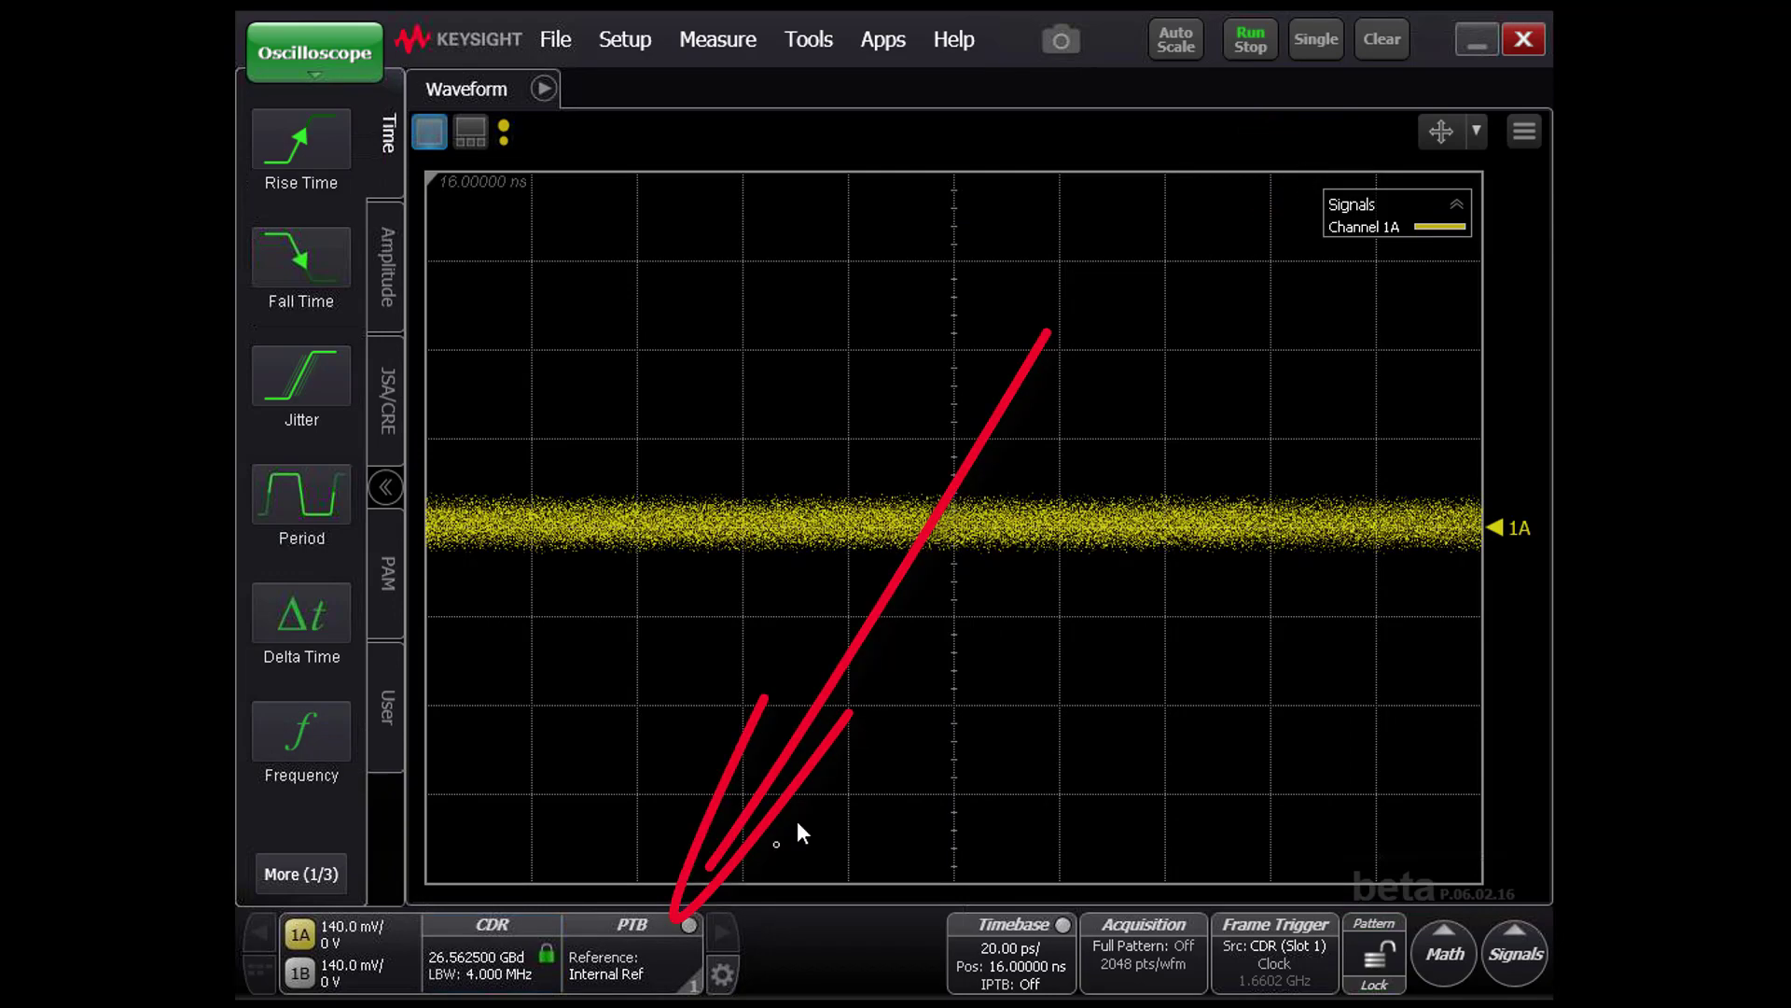
{"action": "left_click", "coordinate": [658, 948]}
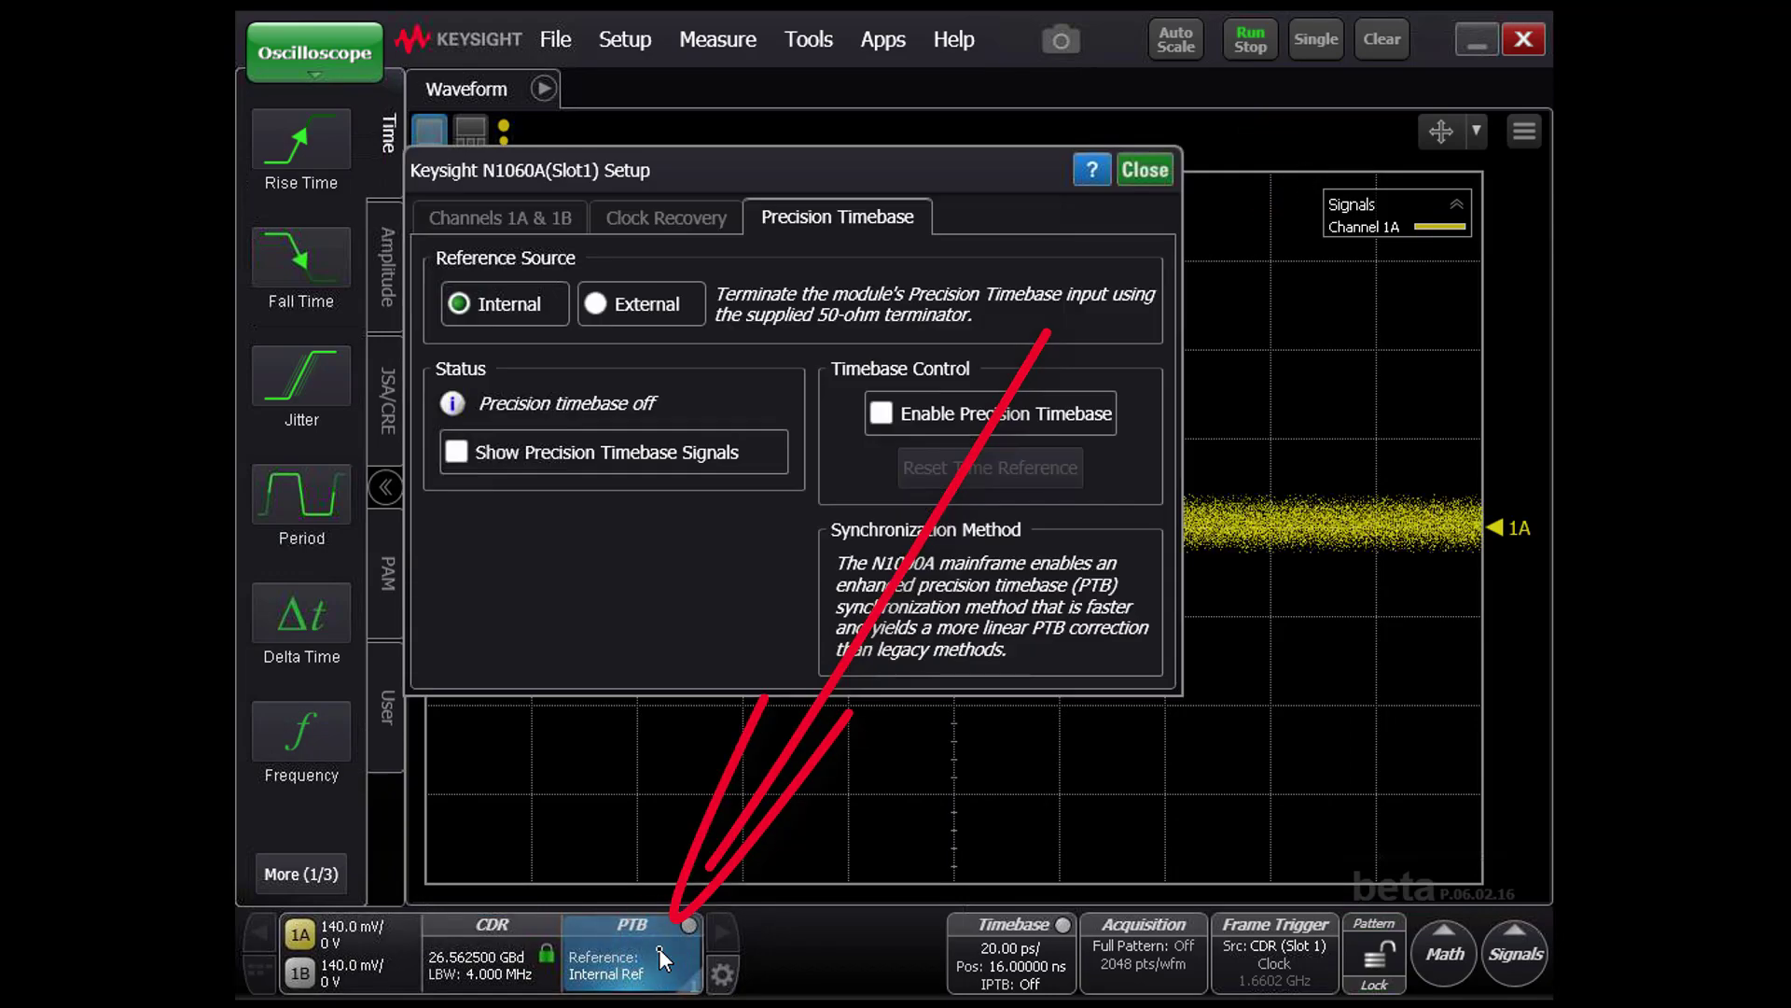
{"action": "left_click", "coordinate": [878, 413]}
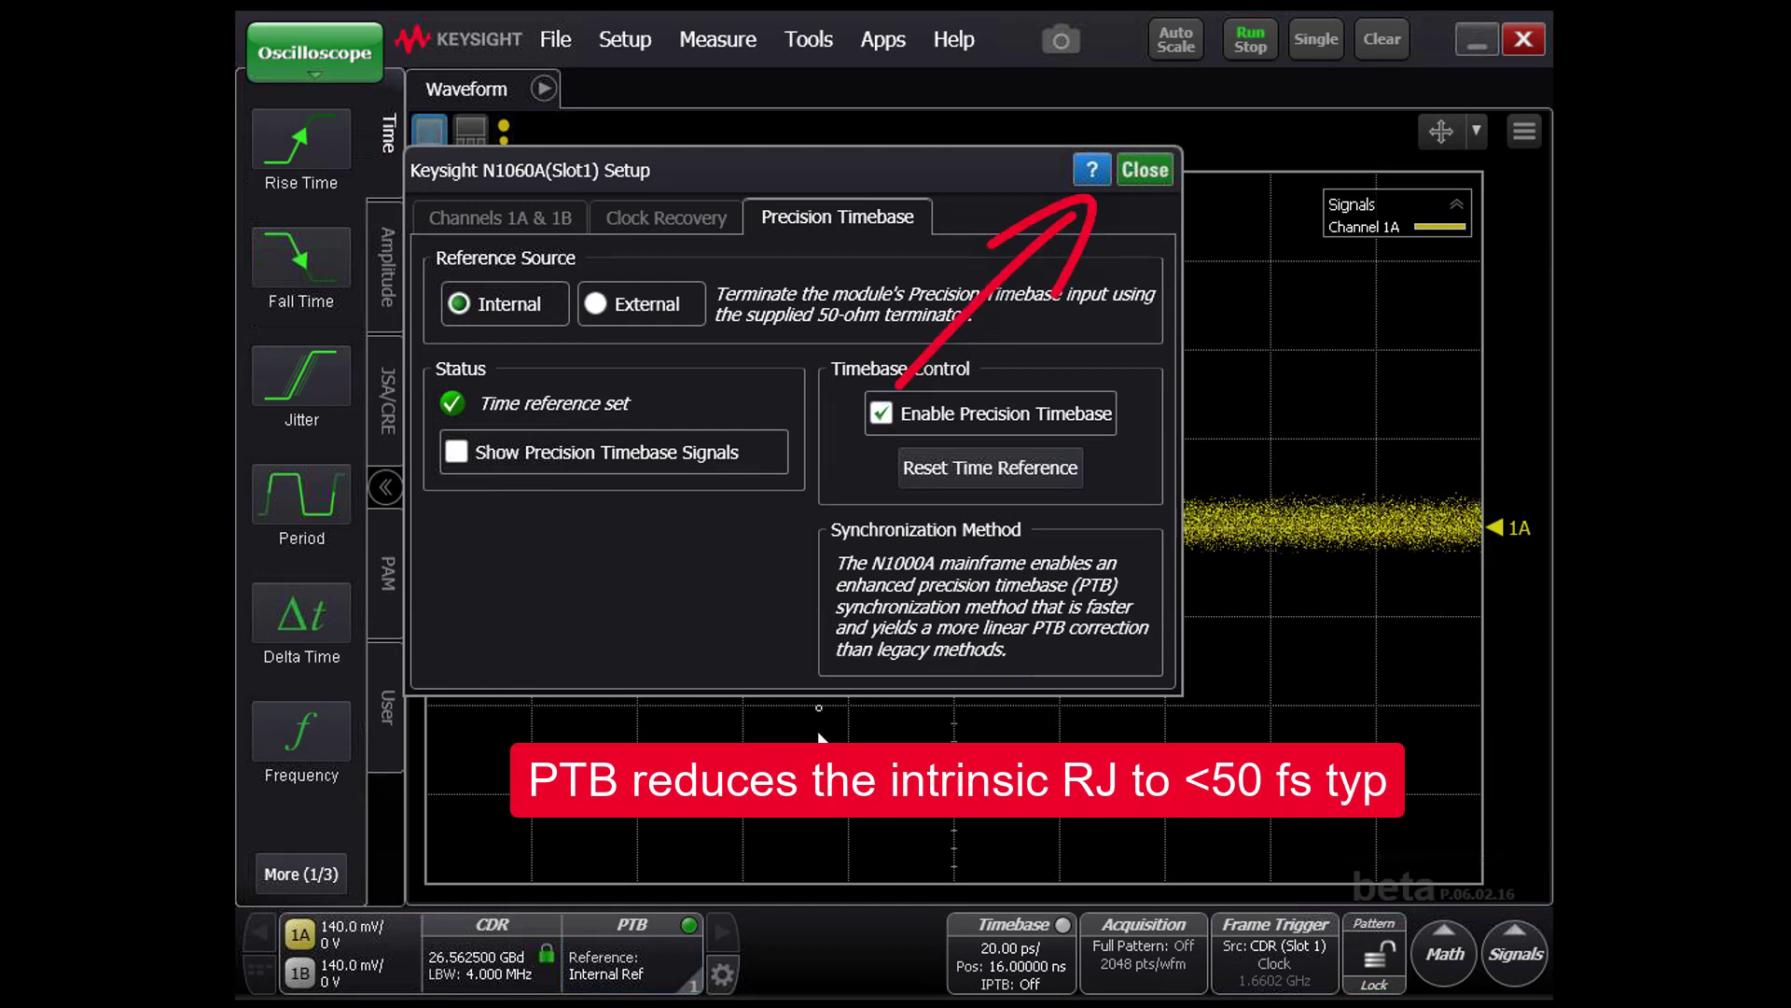
{"action": "left_click", "coordinate": [1128, 175]}
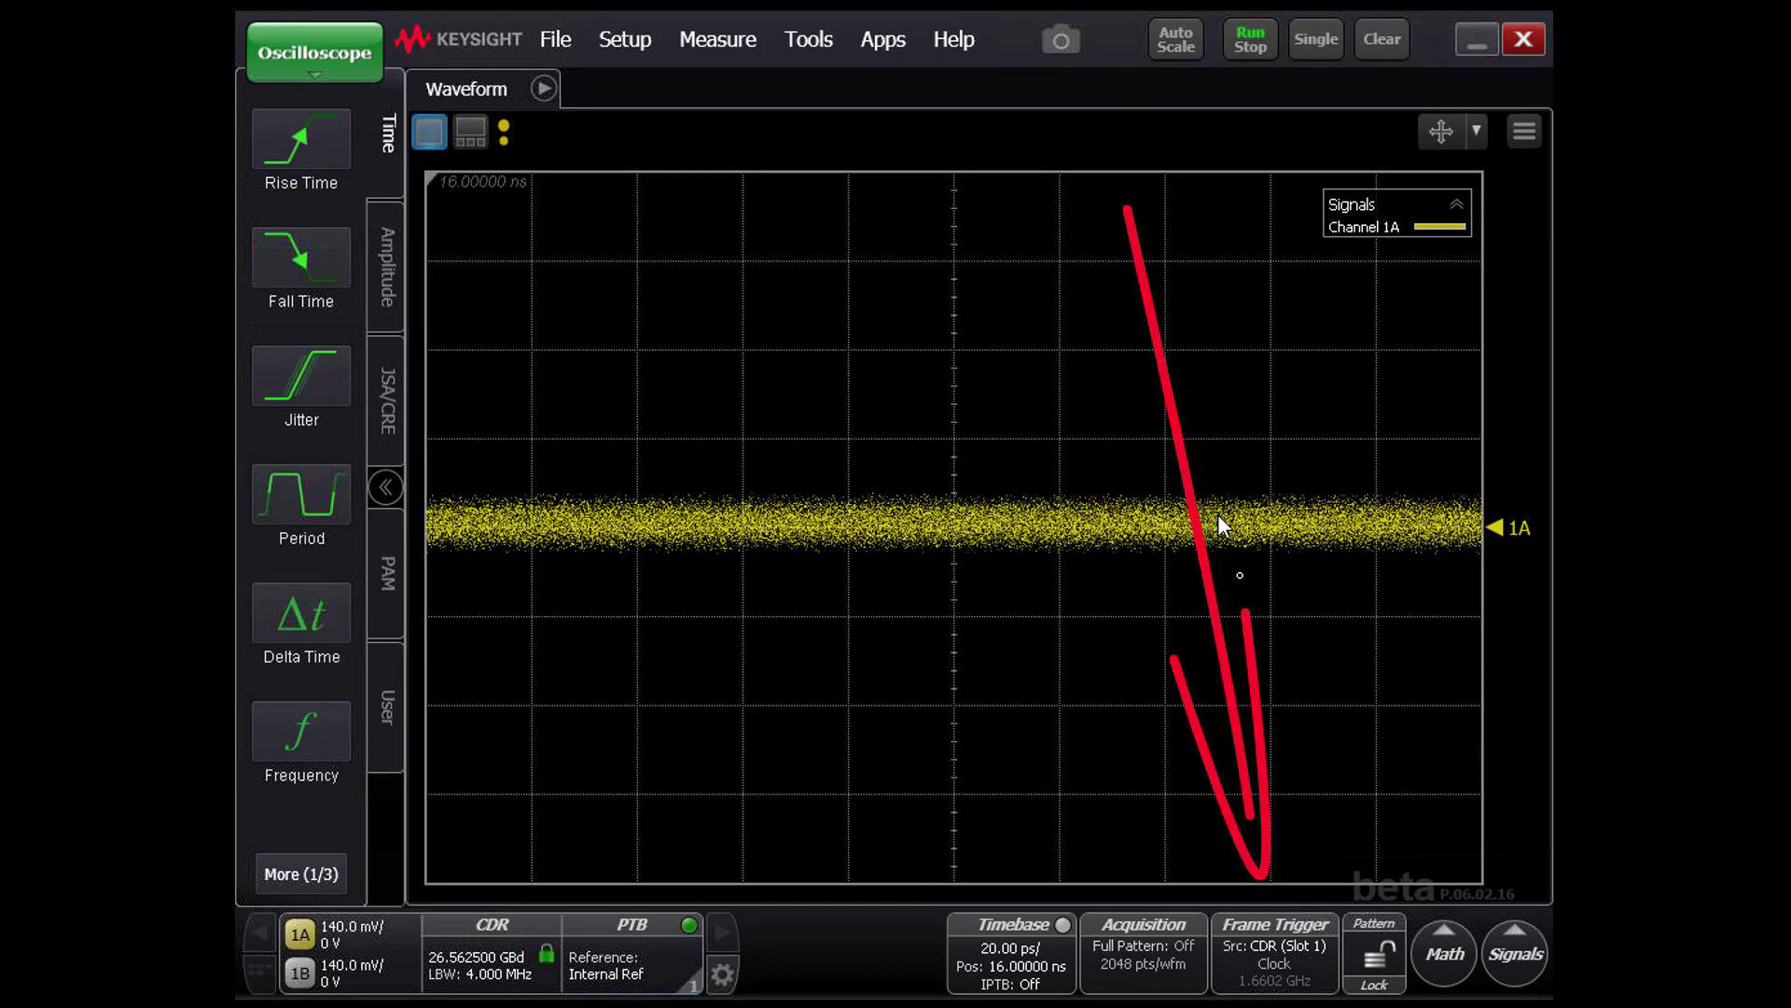
{"action": "left_click", "coordinate": [1287, 959]}
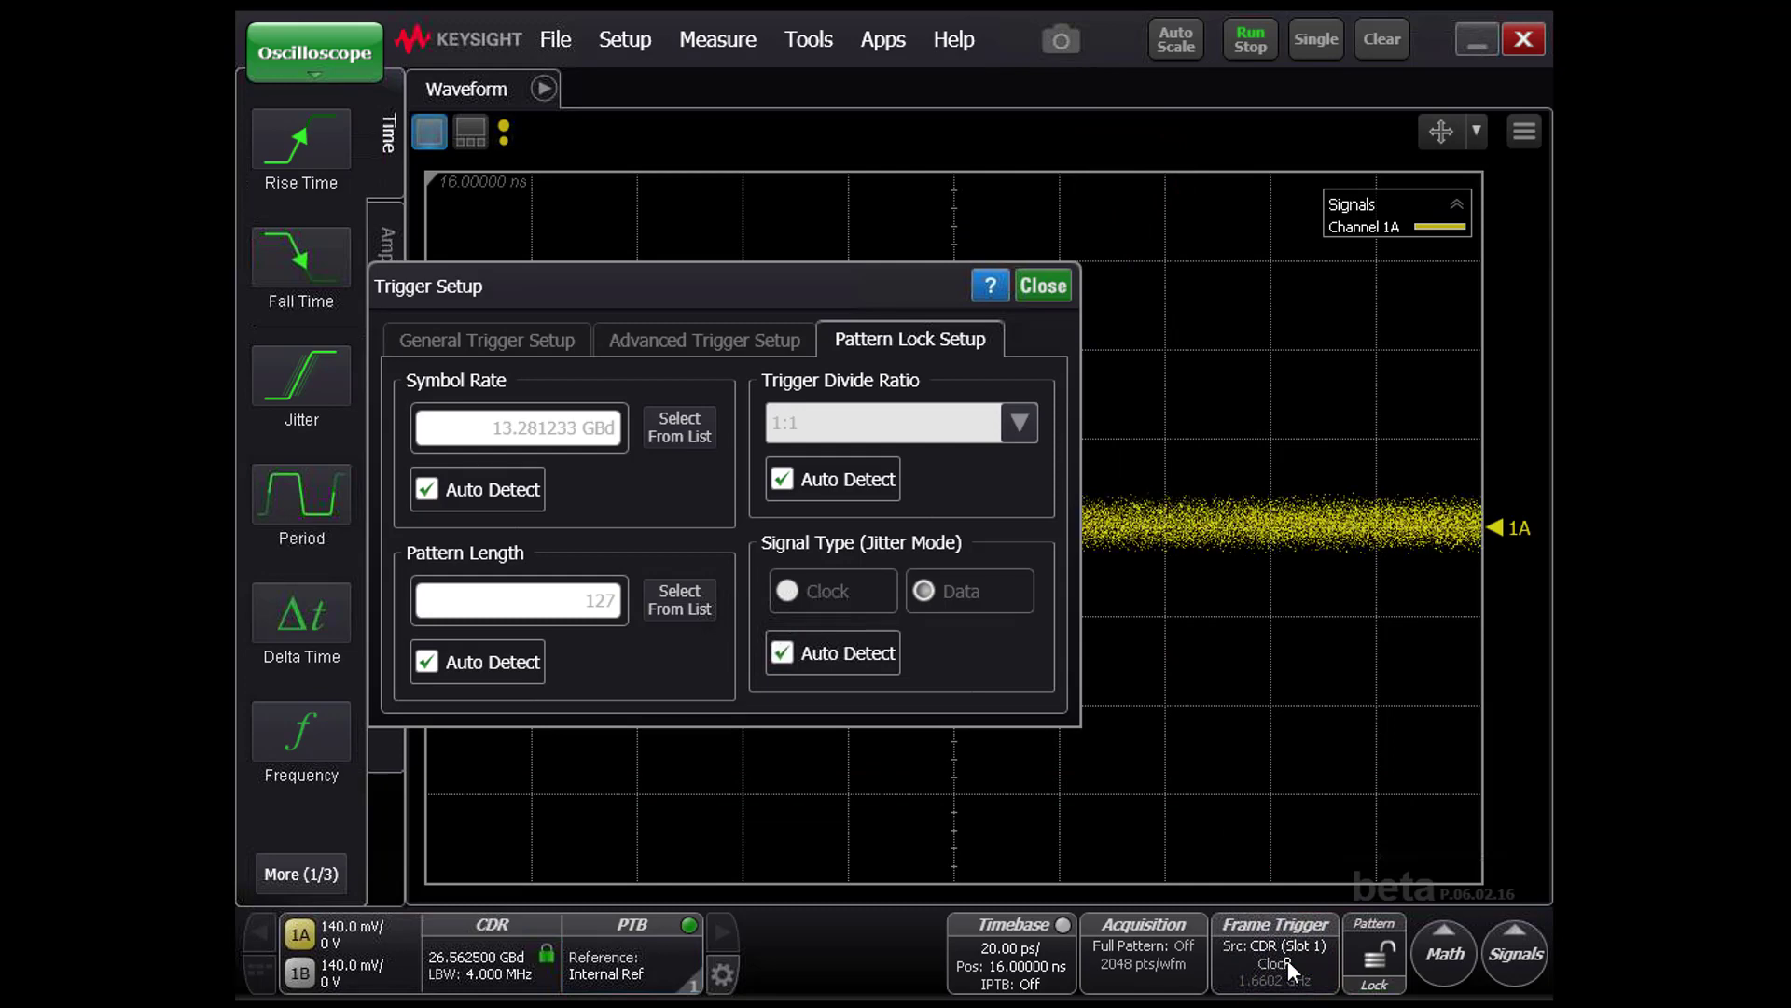
Step: Set the trigger symbol rate manually to 26.562466 GBd and engage pattern lock on the 8191 UI pattern
{"action": "left_click", "coordinate": [476, 489]}
{"action": "left_click", "coordinate": [677, 426]}
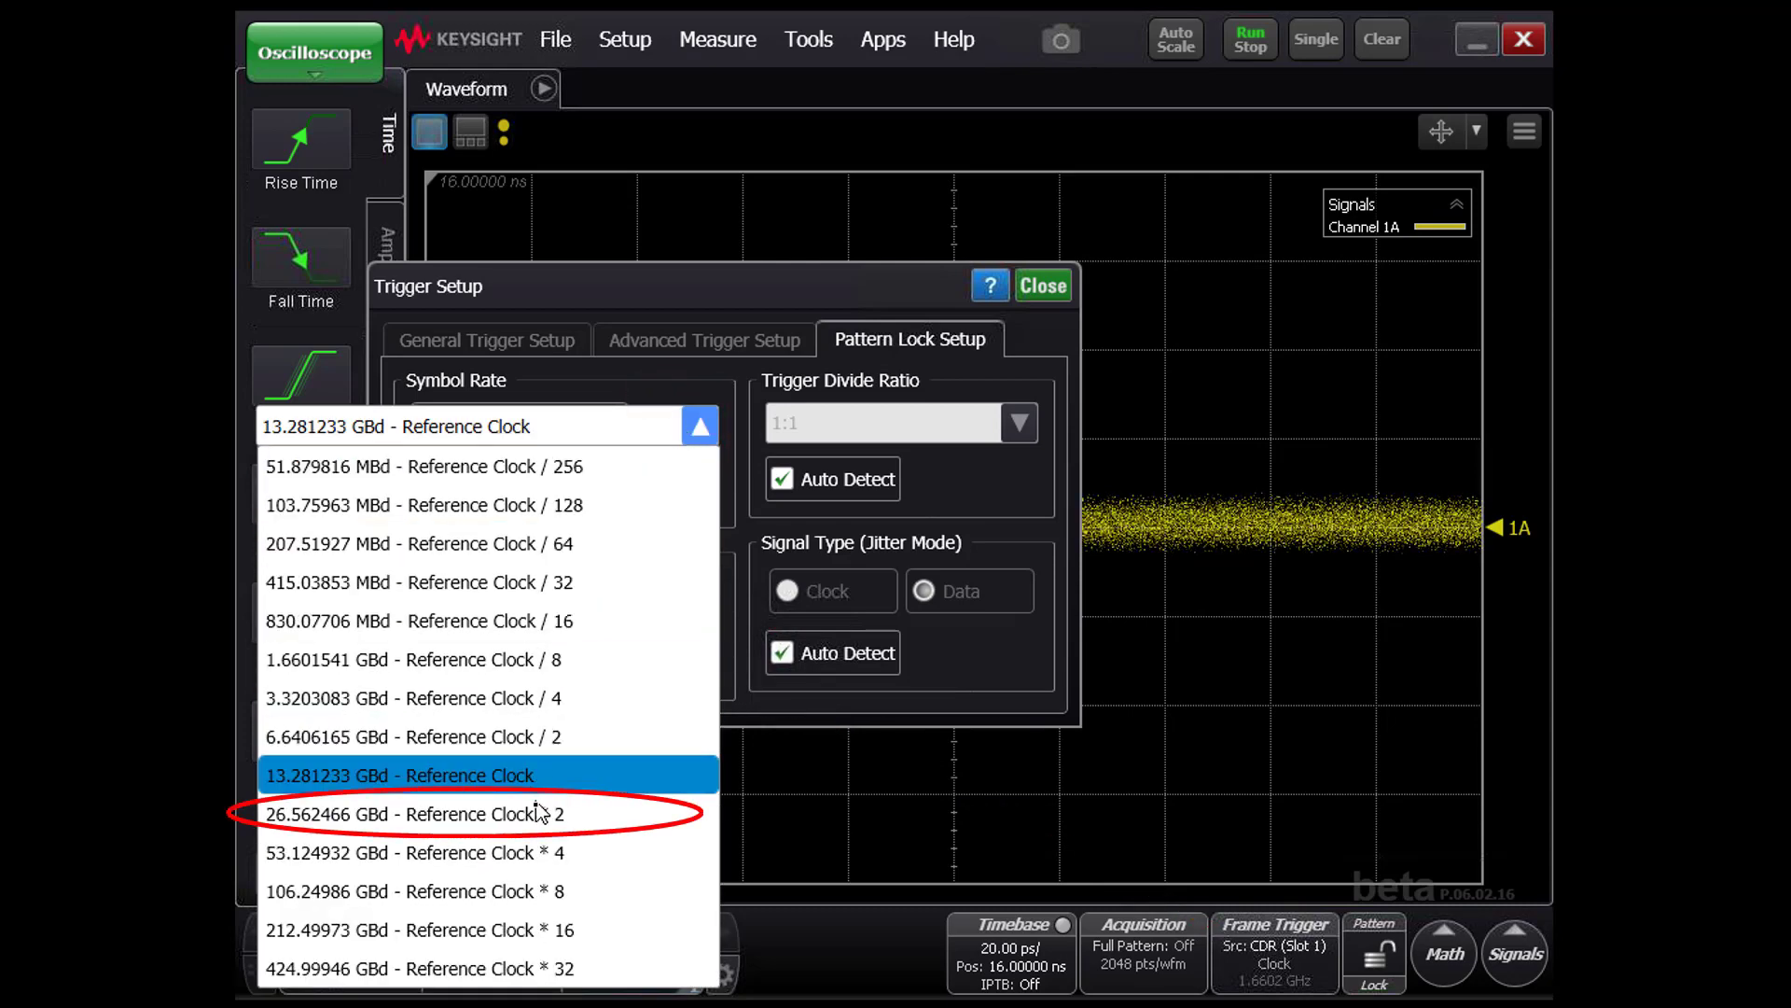
{"action": "left_click", "coordinate": [537, 809]}
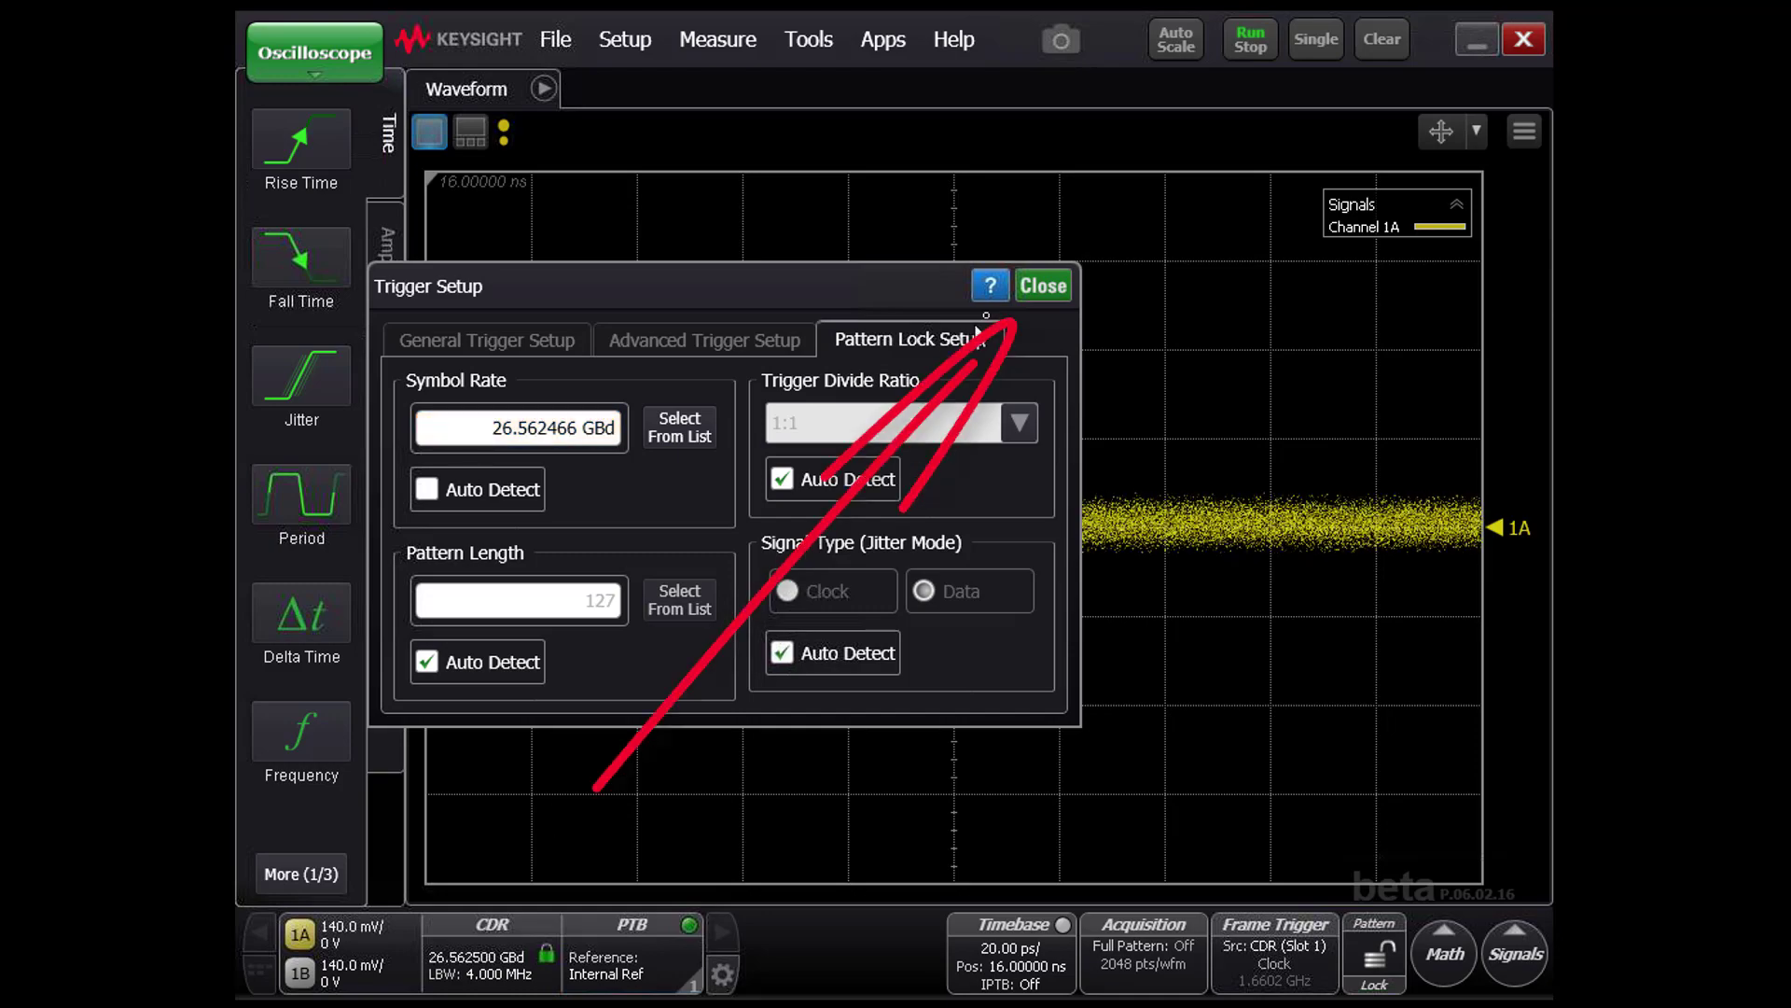
{"action": "left_click", "coordinate": [1043, 285]}
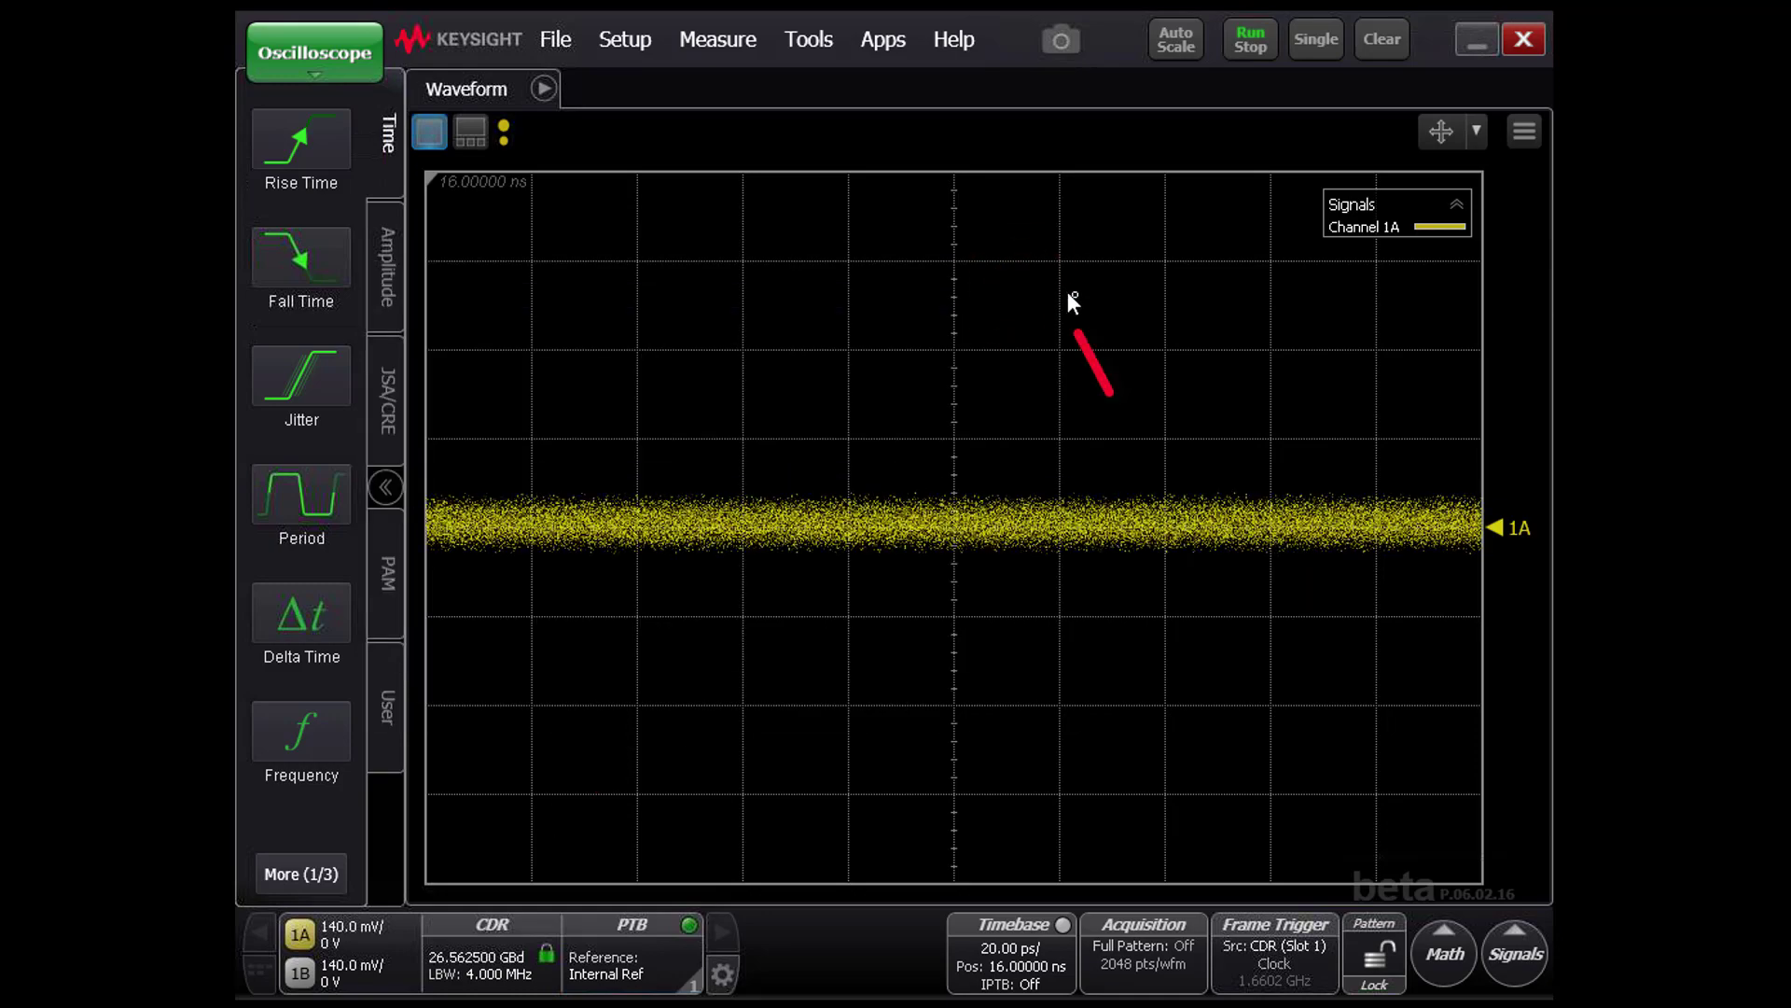
{"action": "left_click", "coordinate": [1374, 953]}
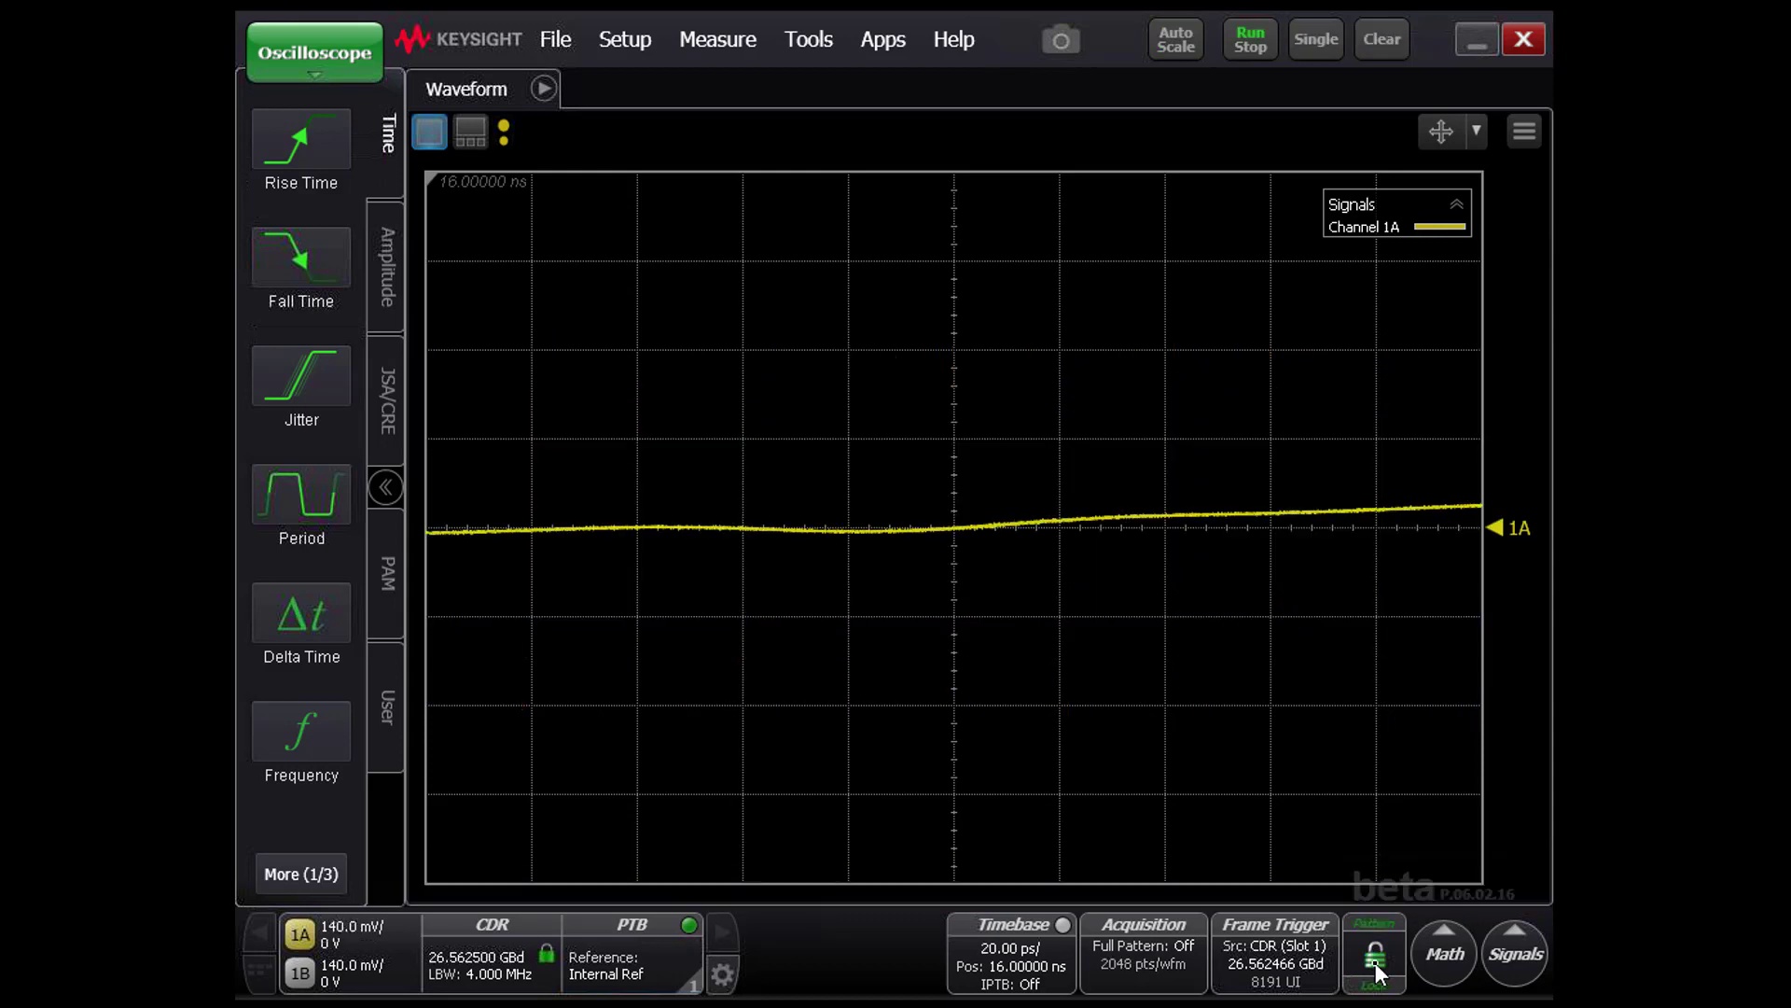
Step: Pair channels 1A and 1B as differential D1A, display all three traces, and autoscale to 36 mV/div
{"action": "left_click", "coordinate": [299, 973]}
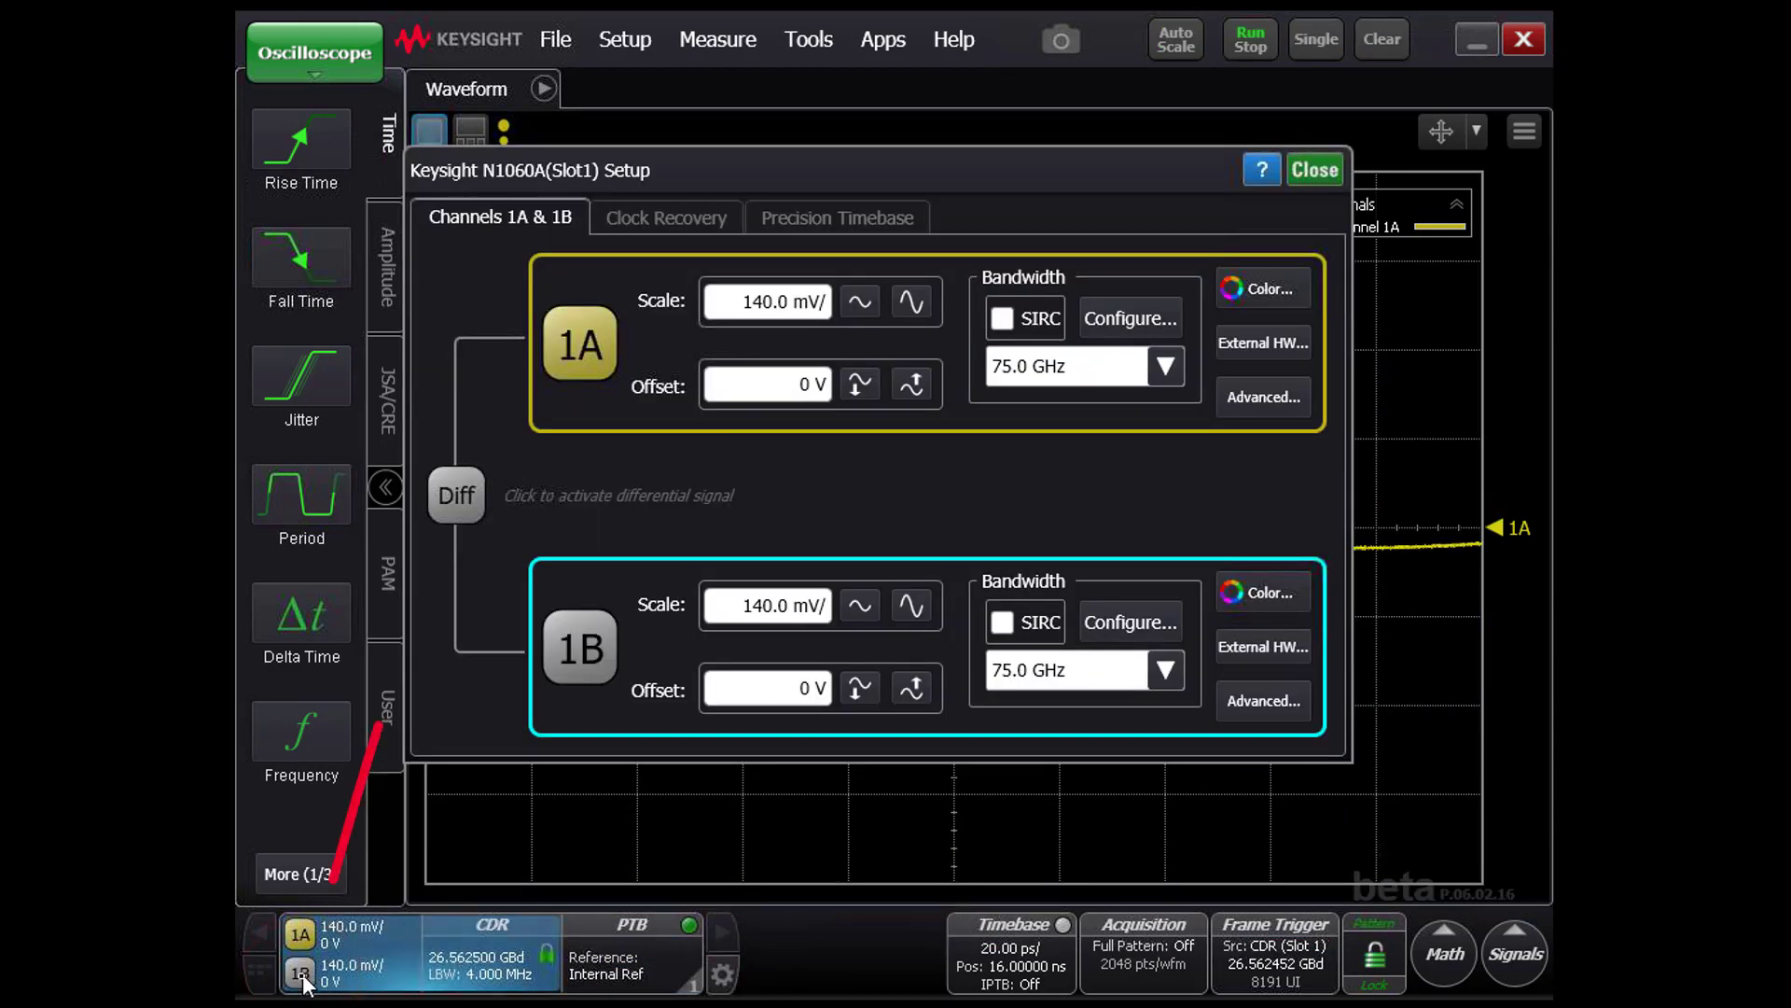
{"action": "left_click", "coordinate": [460, 495]}
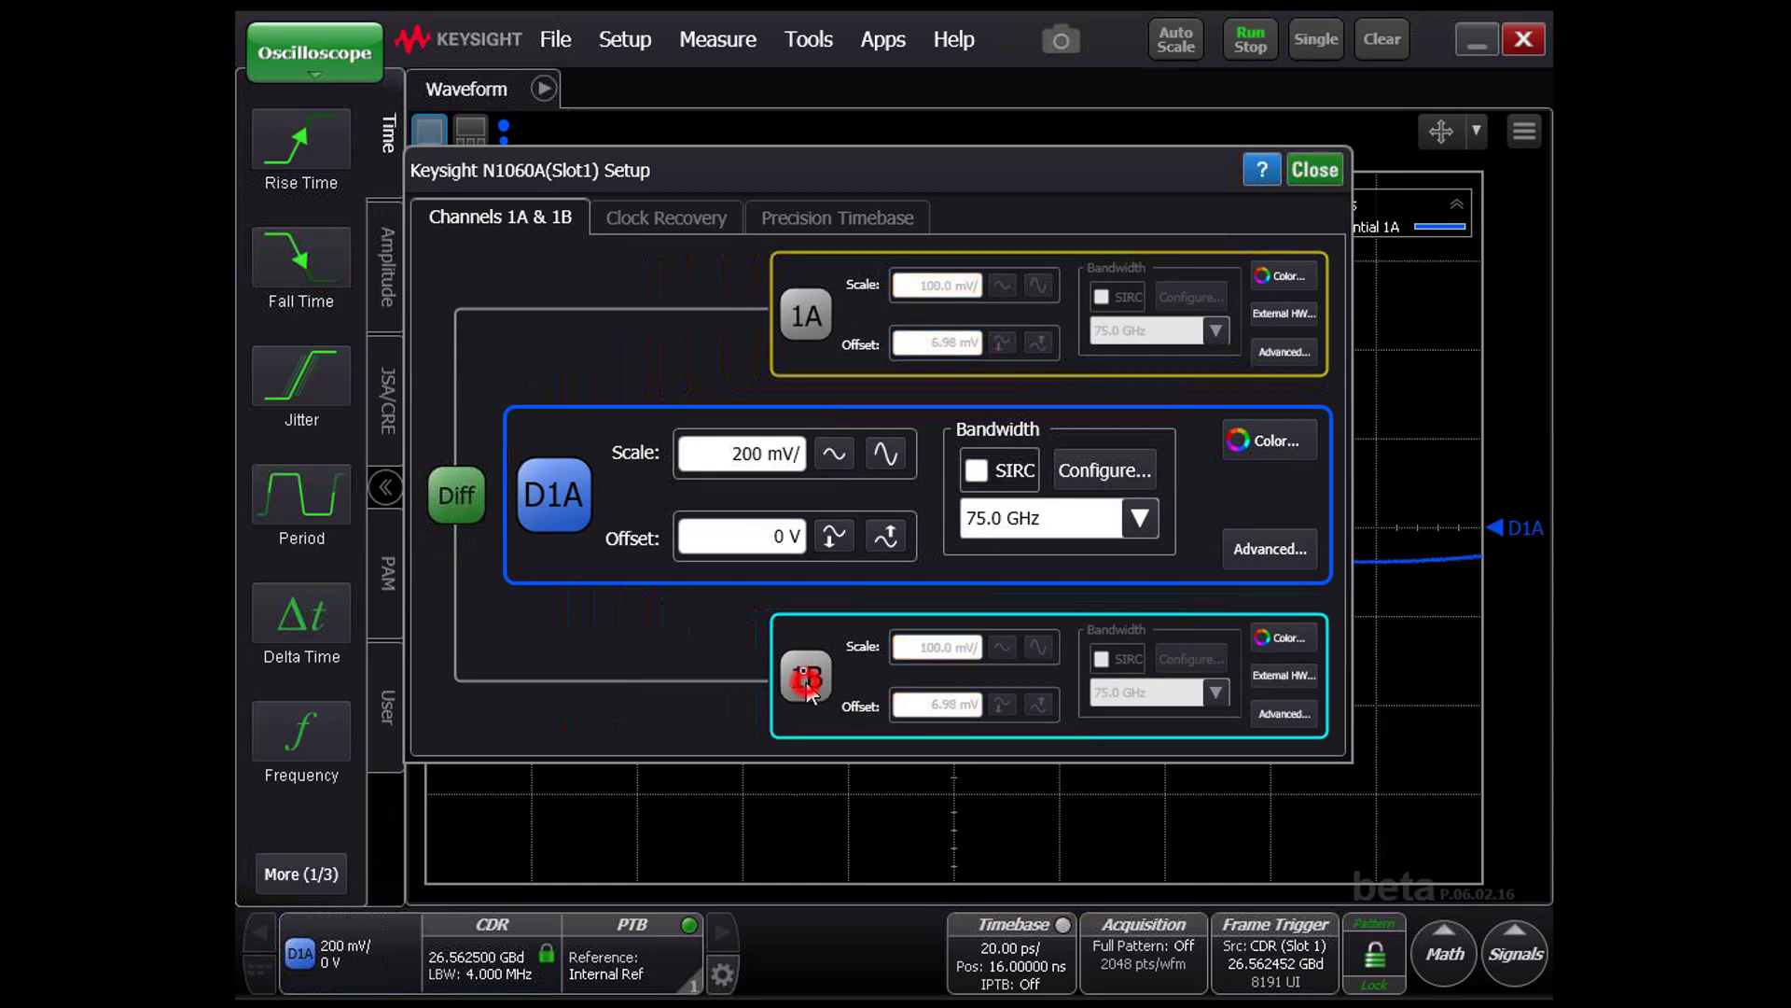
{"action": "left_click", "coordinate": [806, 680]}
{"action": "left_click", "coordinate": [804, 317]}
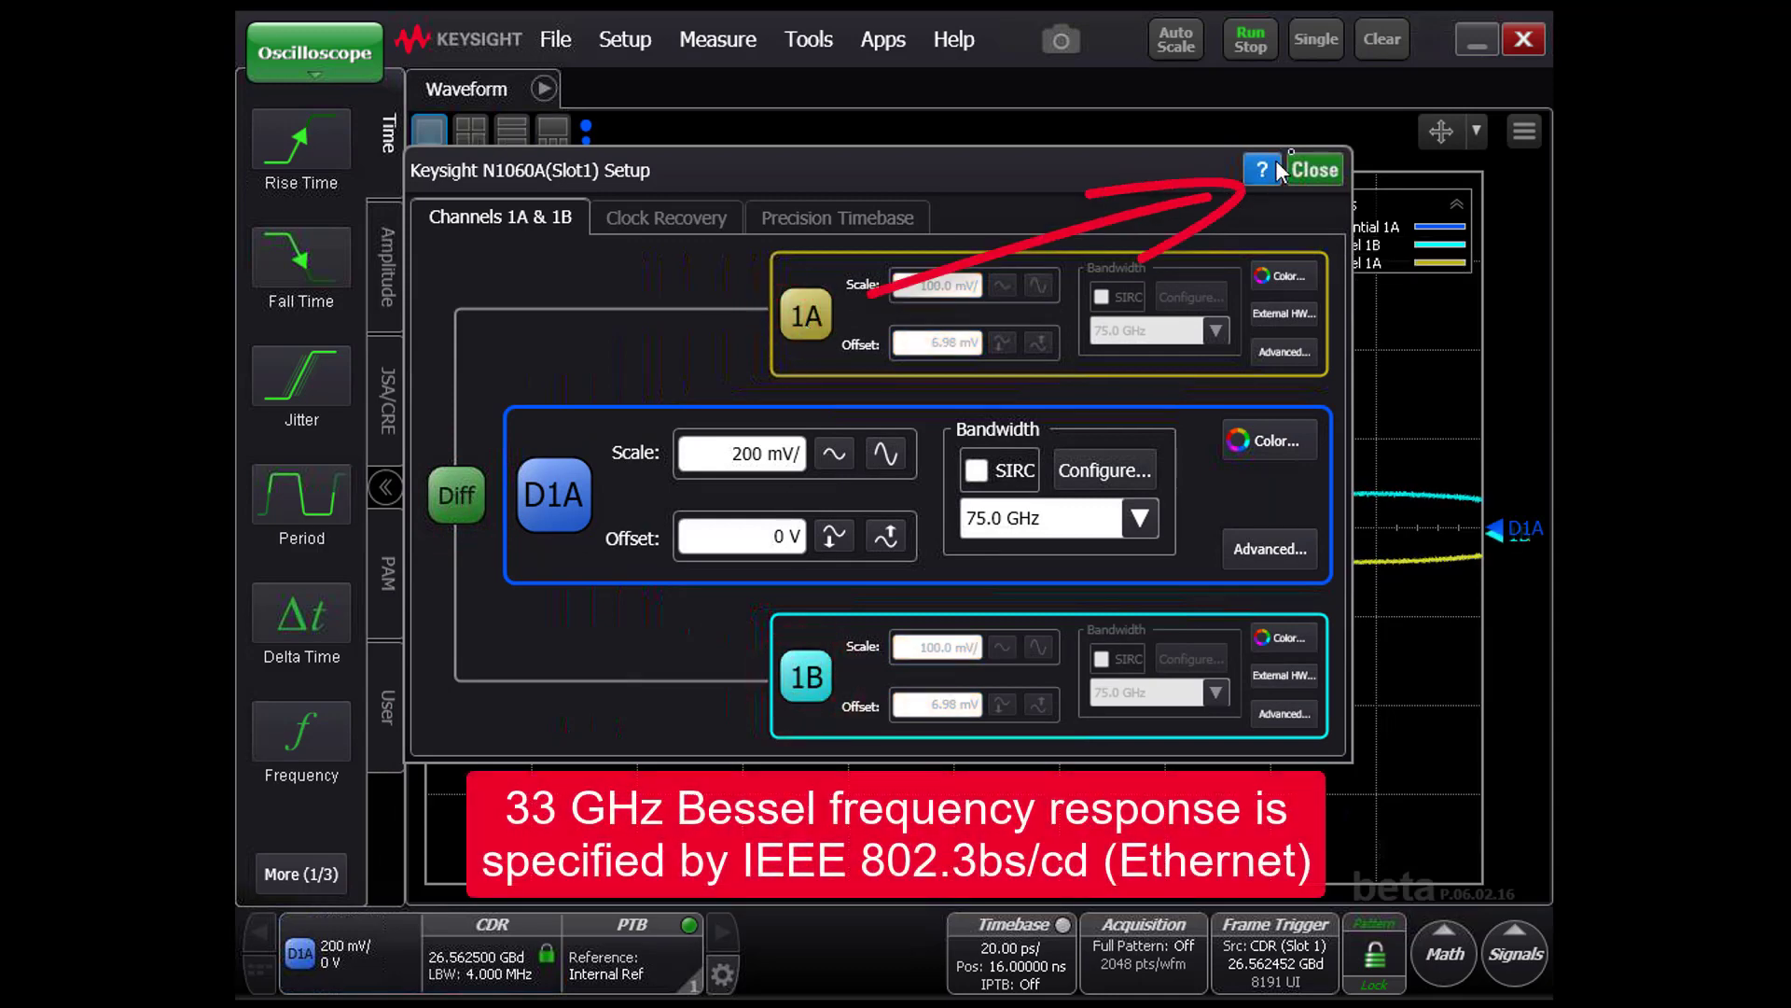
{"action": "left_click", "coordinate": [1316, 170]}
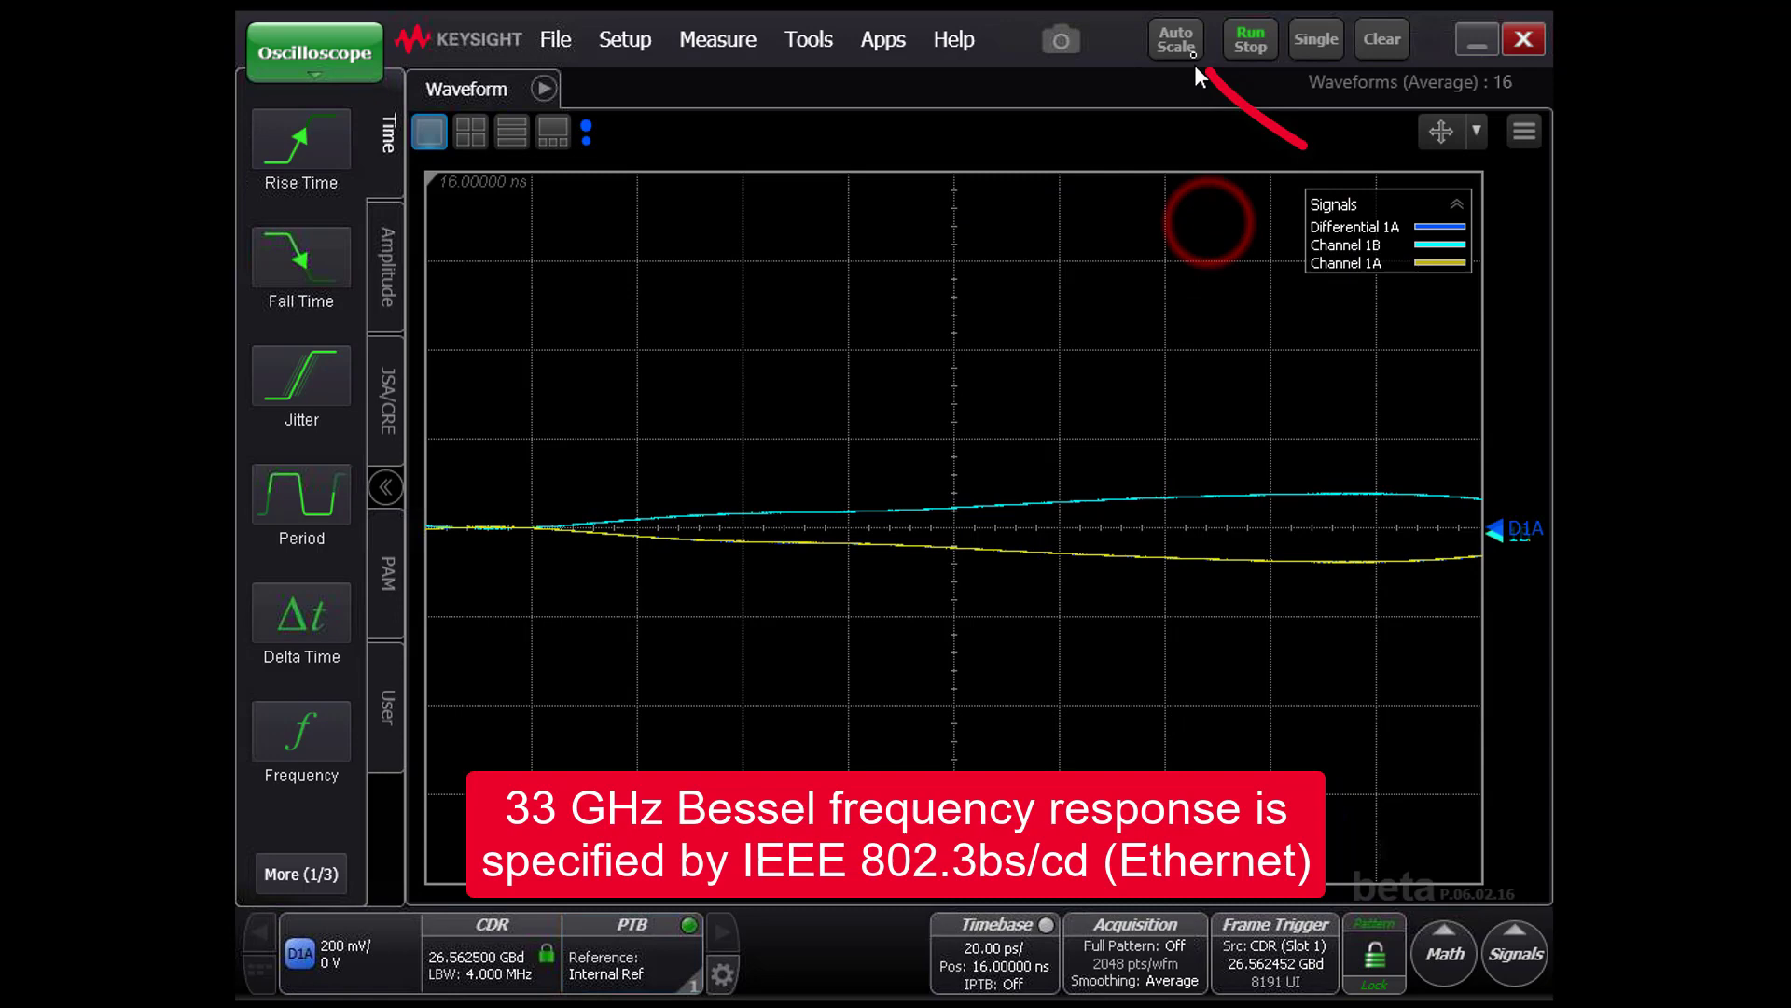
{"action": "left_click", "coordinate": [1181, 42]}
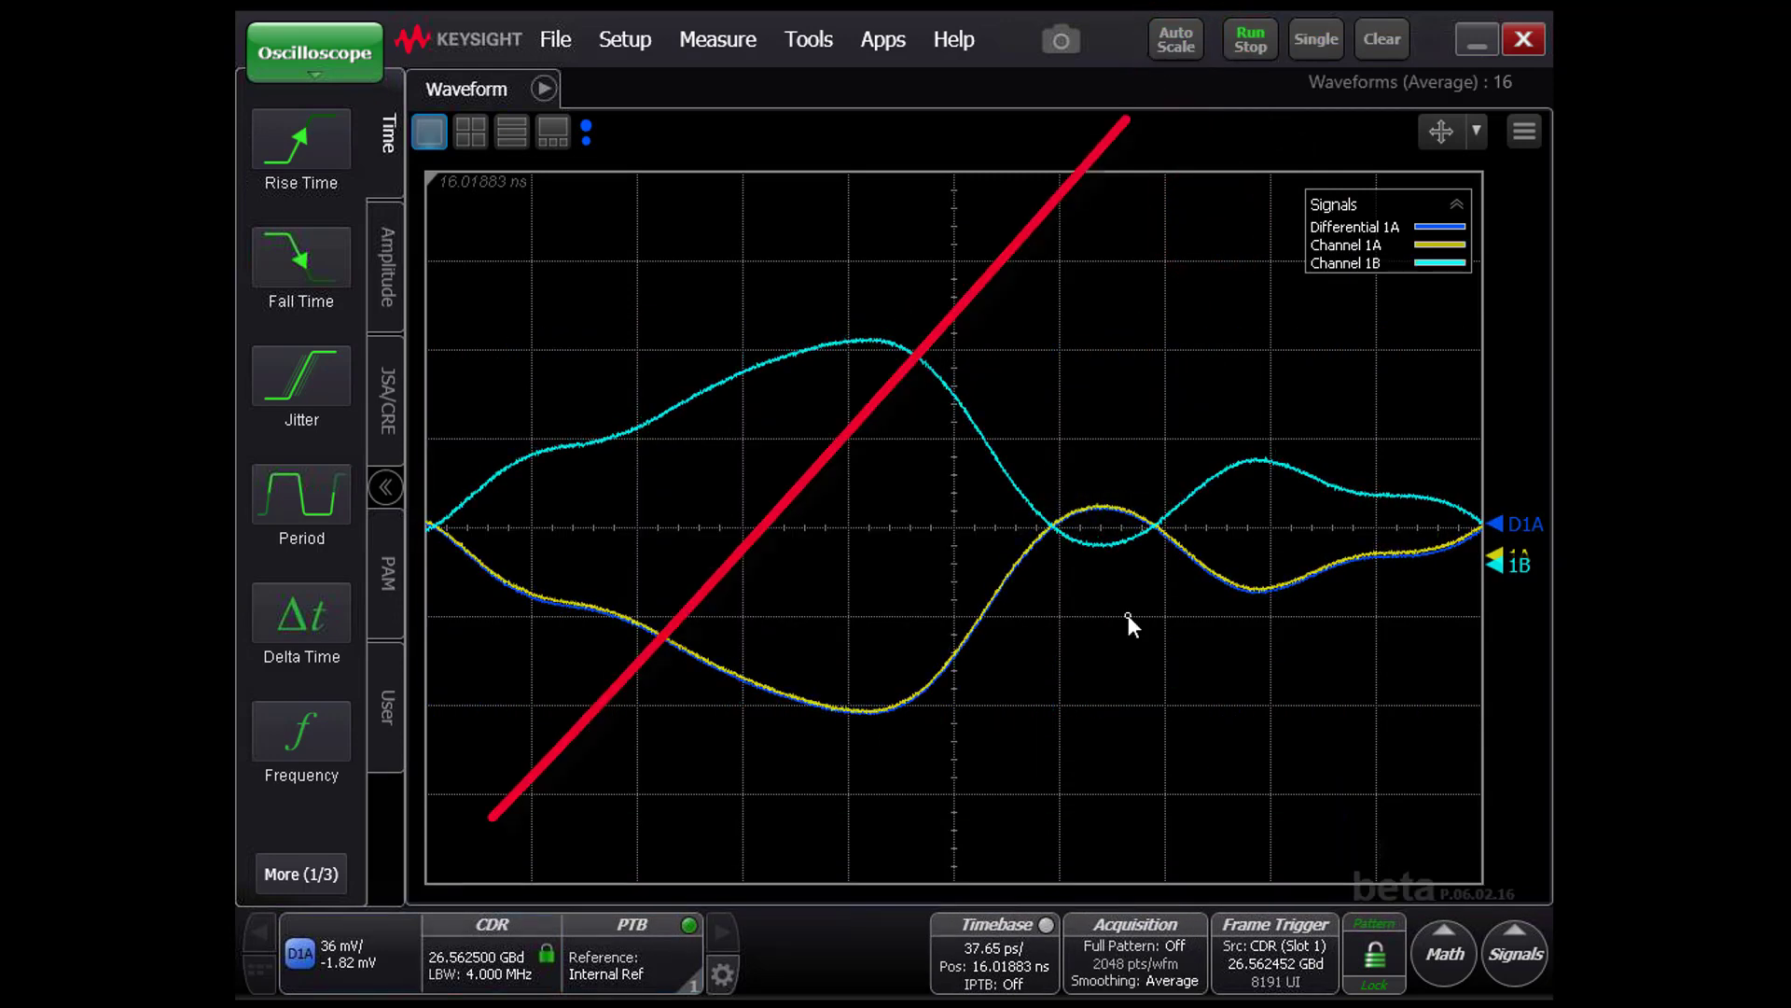
{"action": "left_click", "coordinate": [407, 974]}
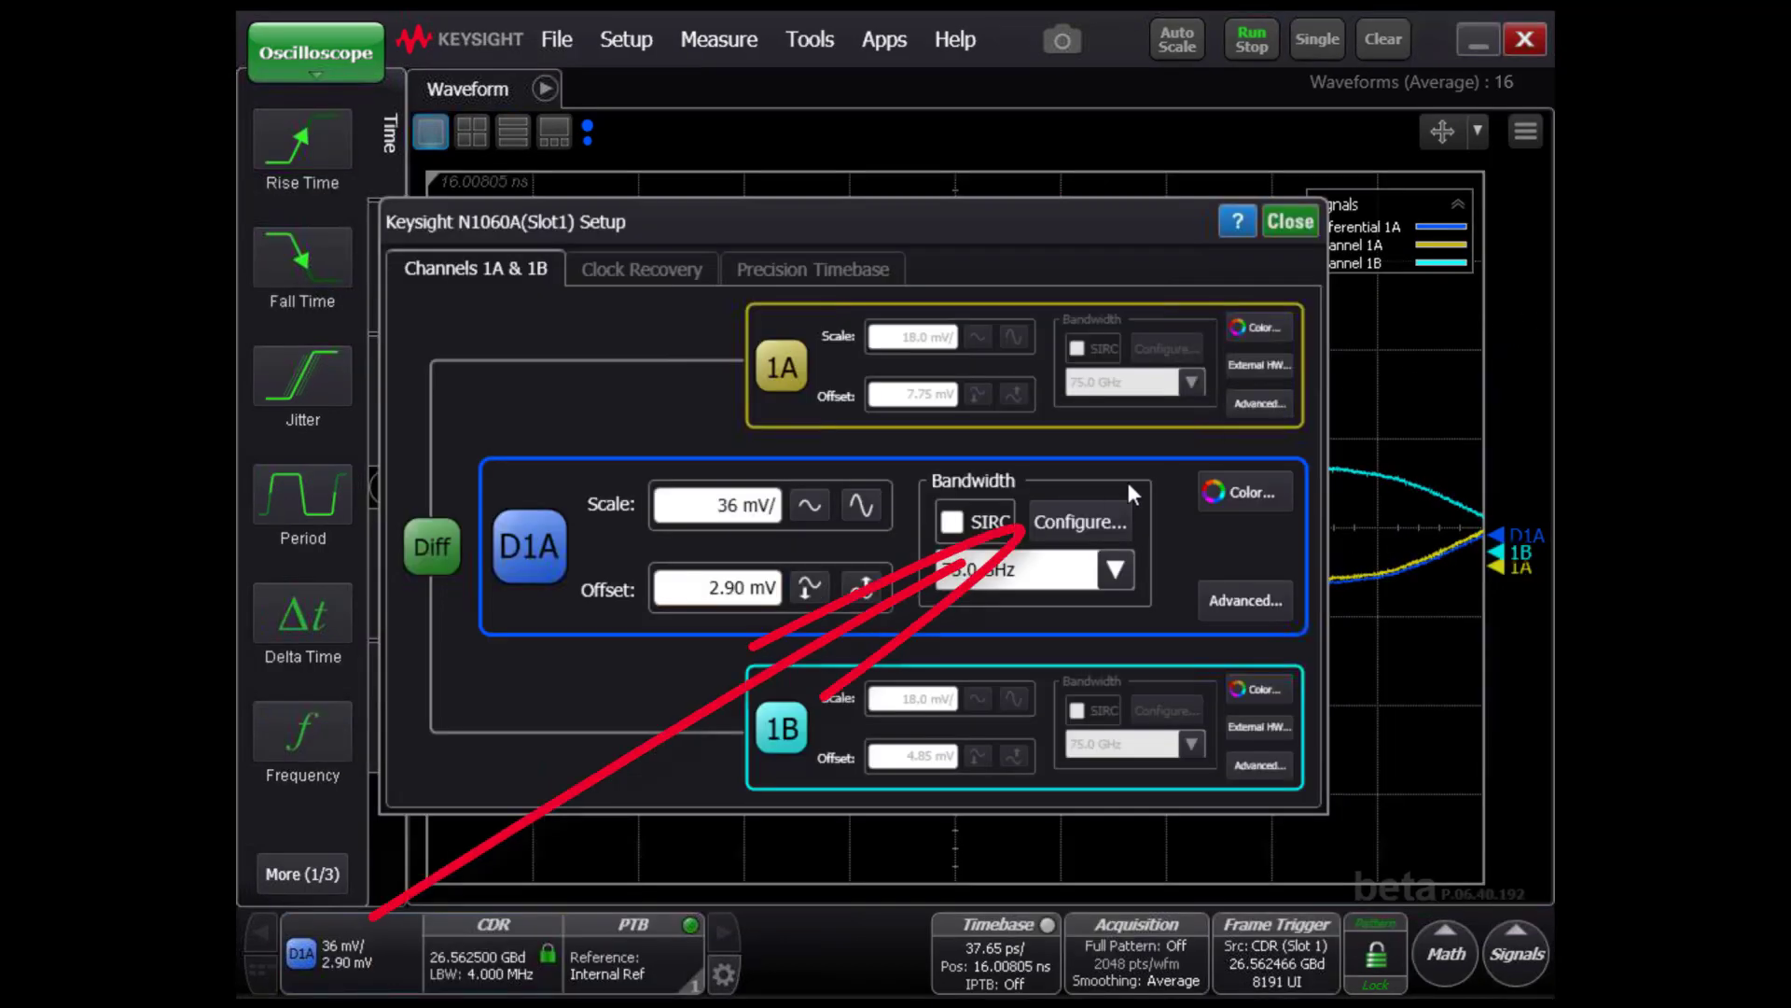
Step: Enable SIRC impulse response correction on D1A with a 33 GHz channel bandwidth
{"action": "left_click", "coordinate": [1098, 521]}
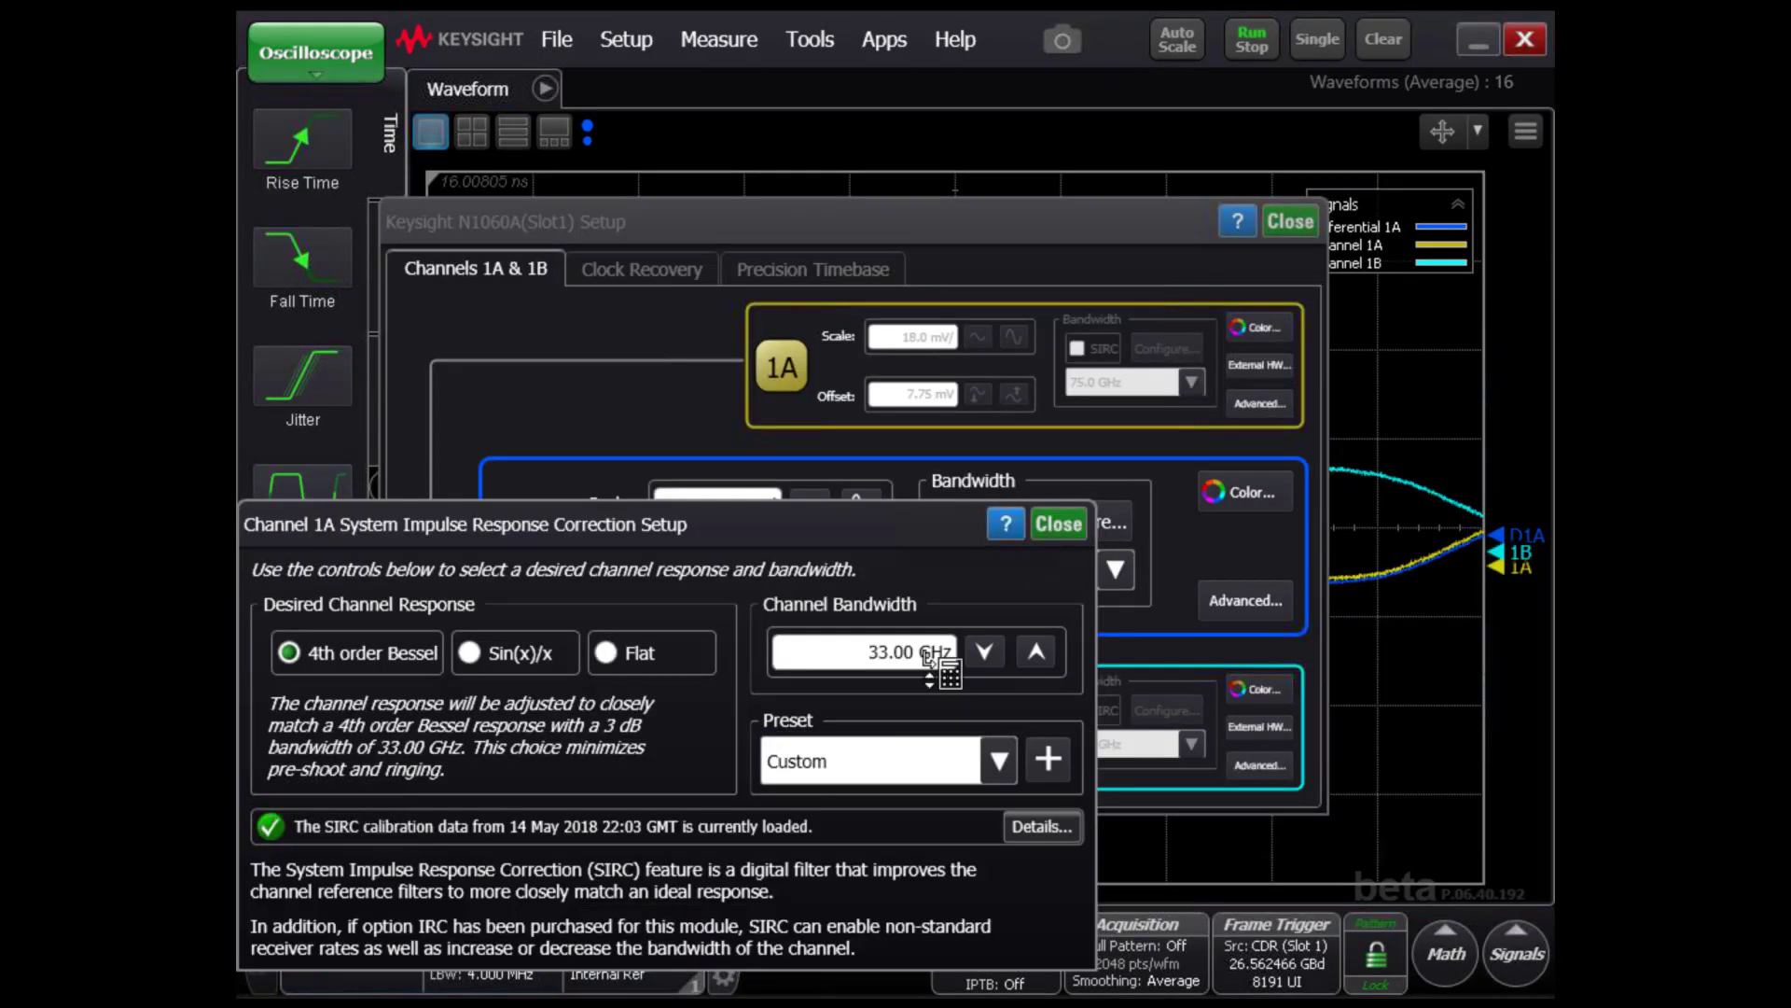
{"action": "left_click", "coordinate": [928, 653]}
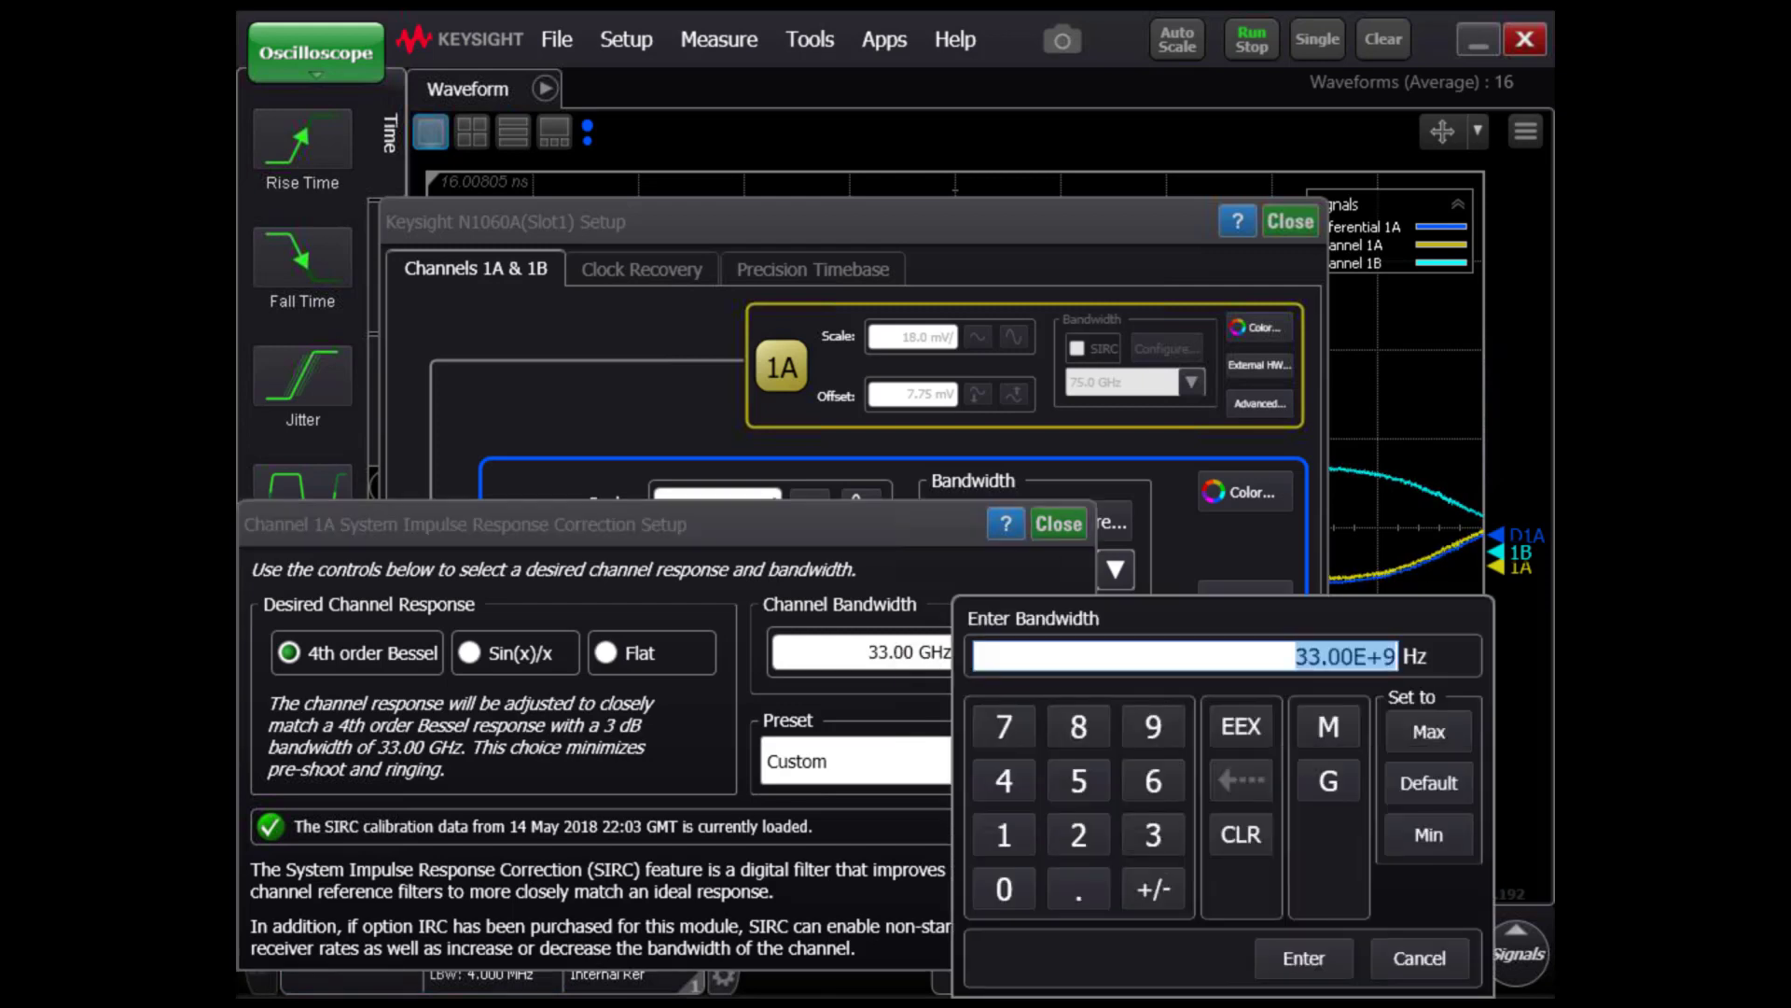
{"action": "left_click", "coordinate": [1166, 840]}
{"action": "left_click", "coordinate": [1166, 839]}
{"action": "left_click", "coordinate": [1325, 789]}
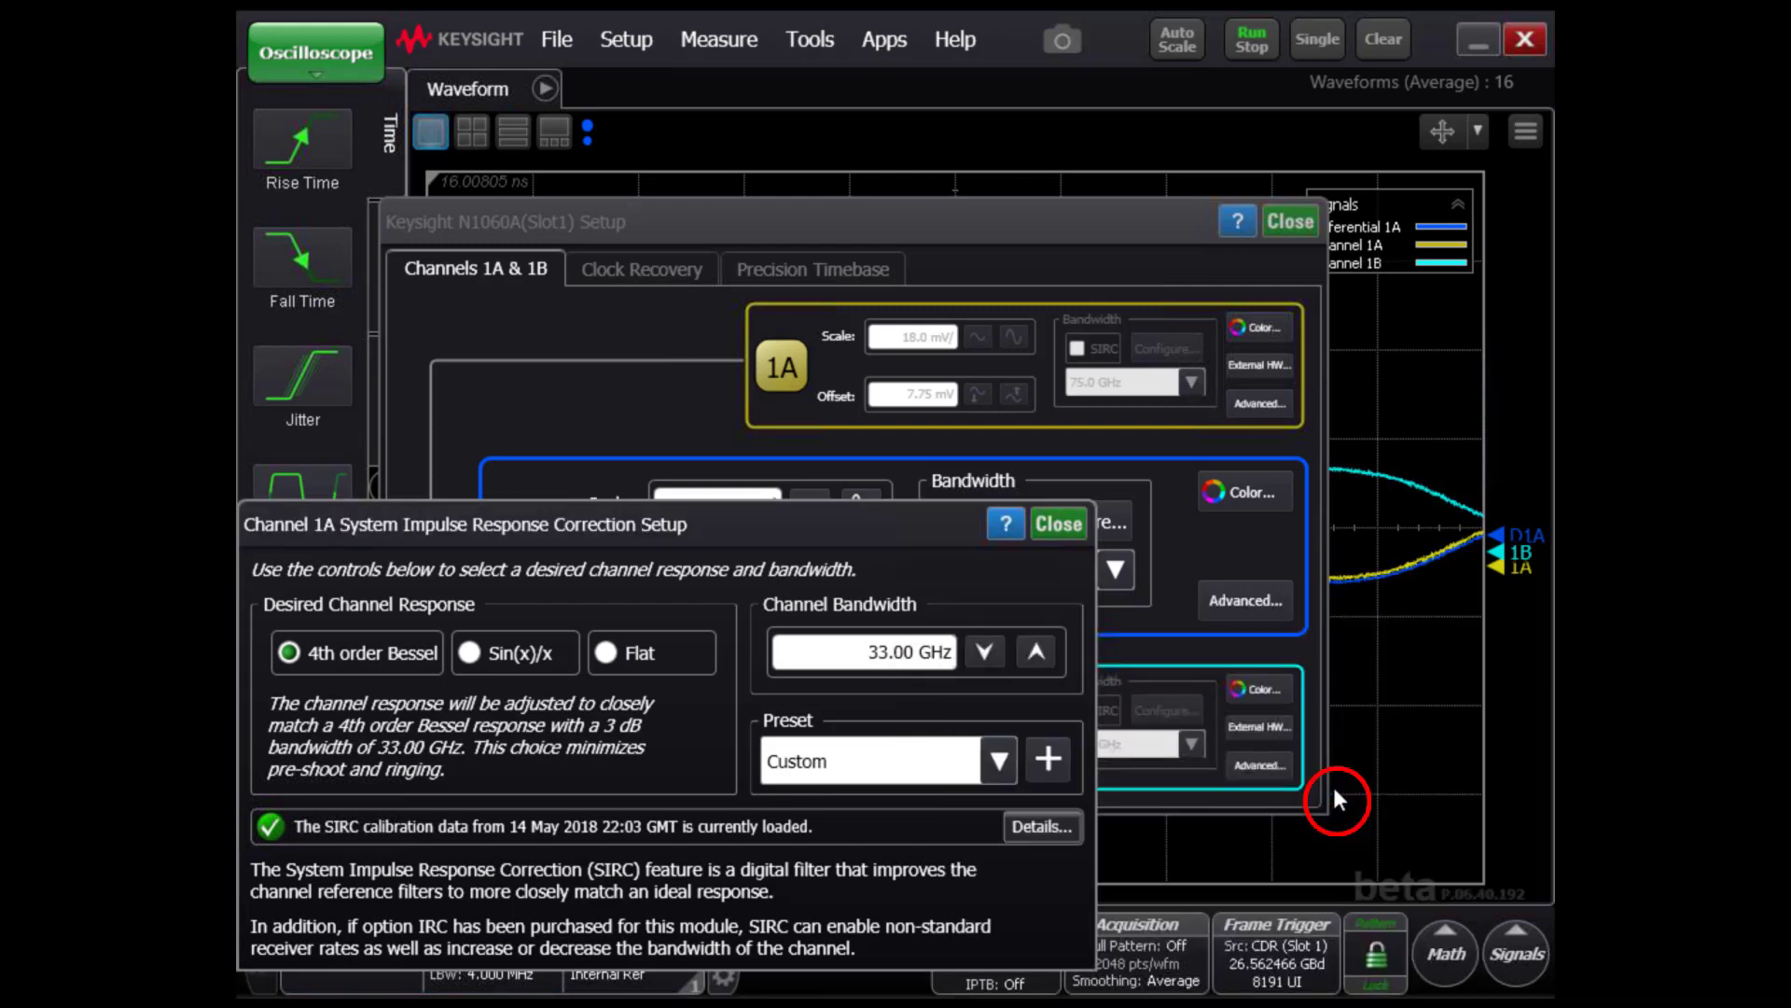
{"action": "left_click", "coordinate": [1059, 523]}
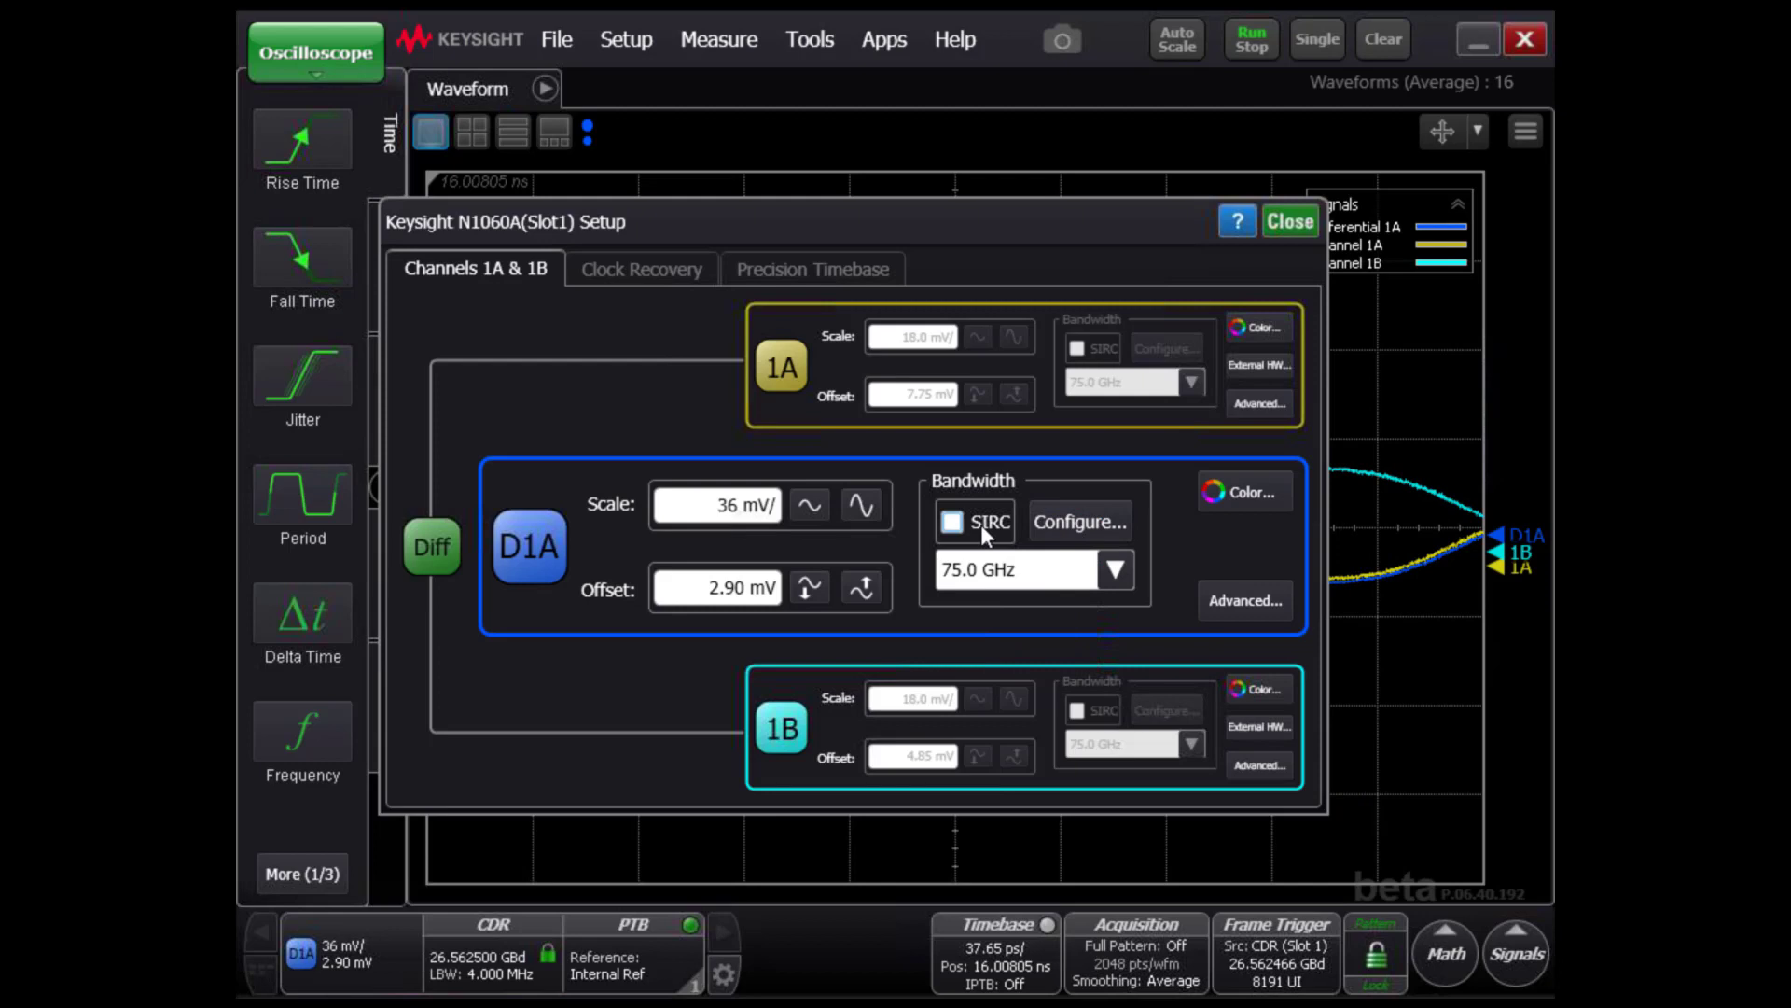
{"action": "left_click", "coordinate": [952, 524]}
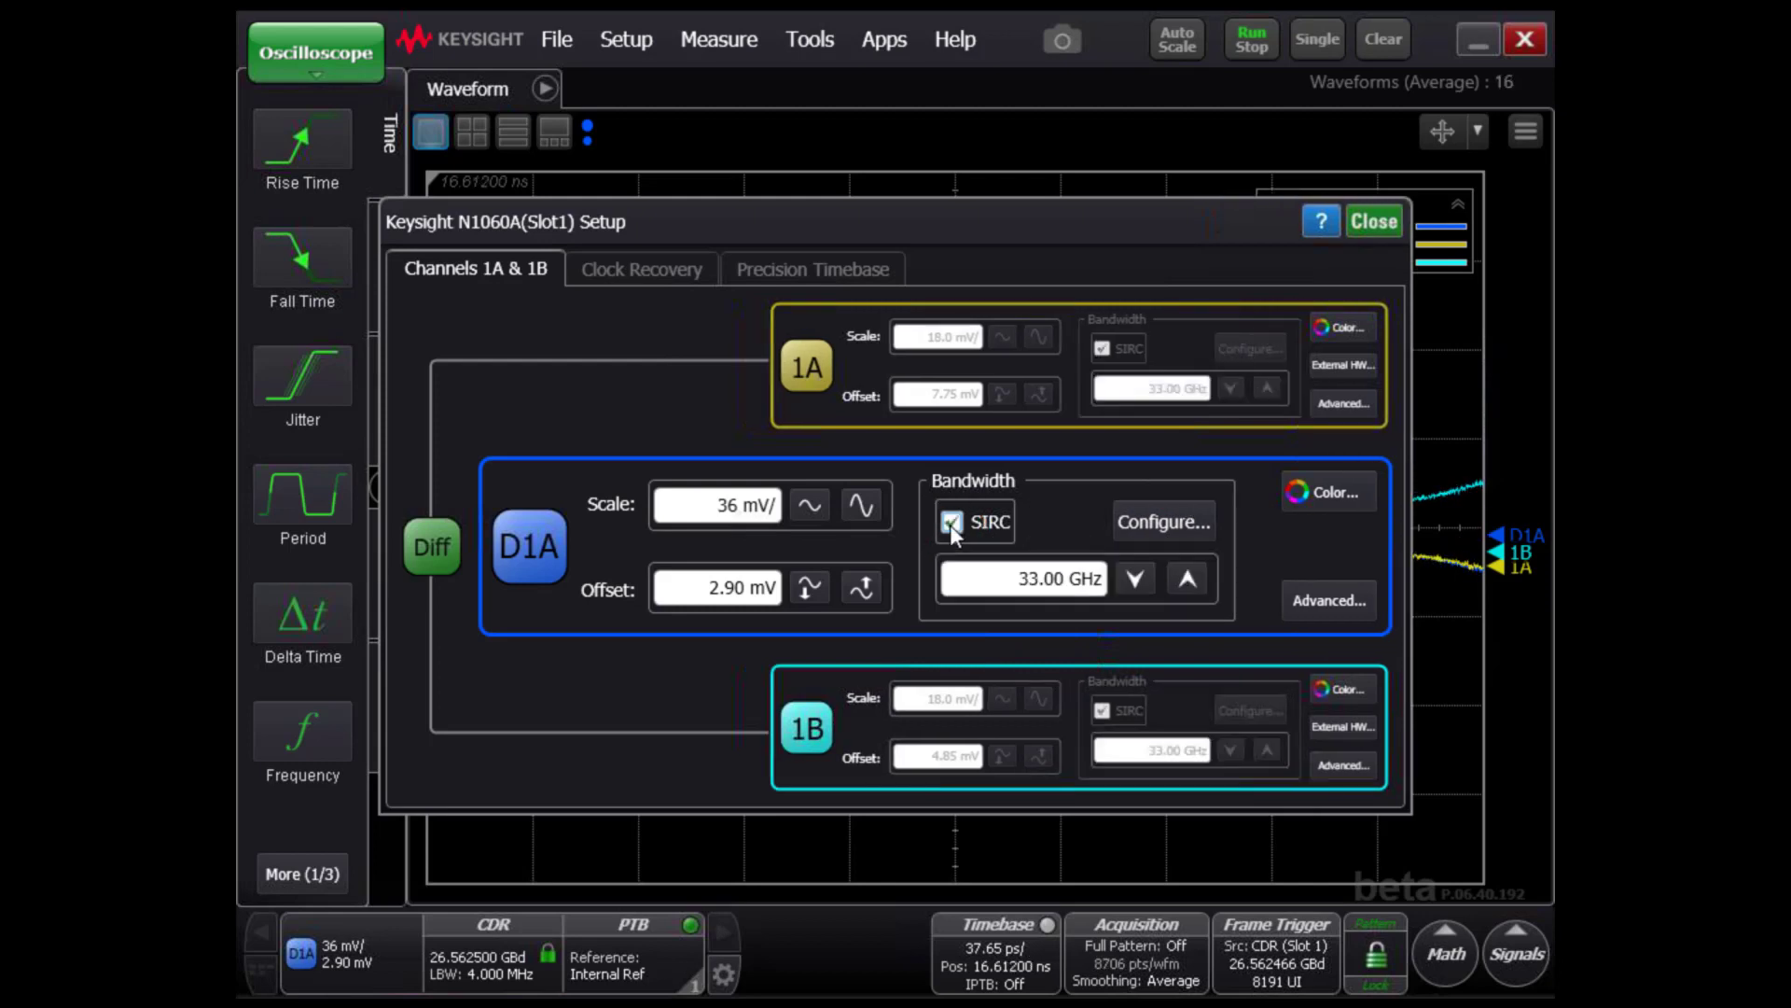
{"action": "left_click", "coordinate": [1318, 602]}
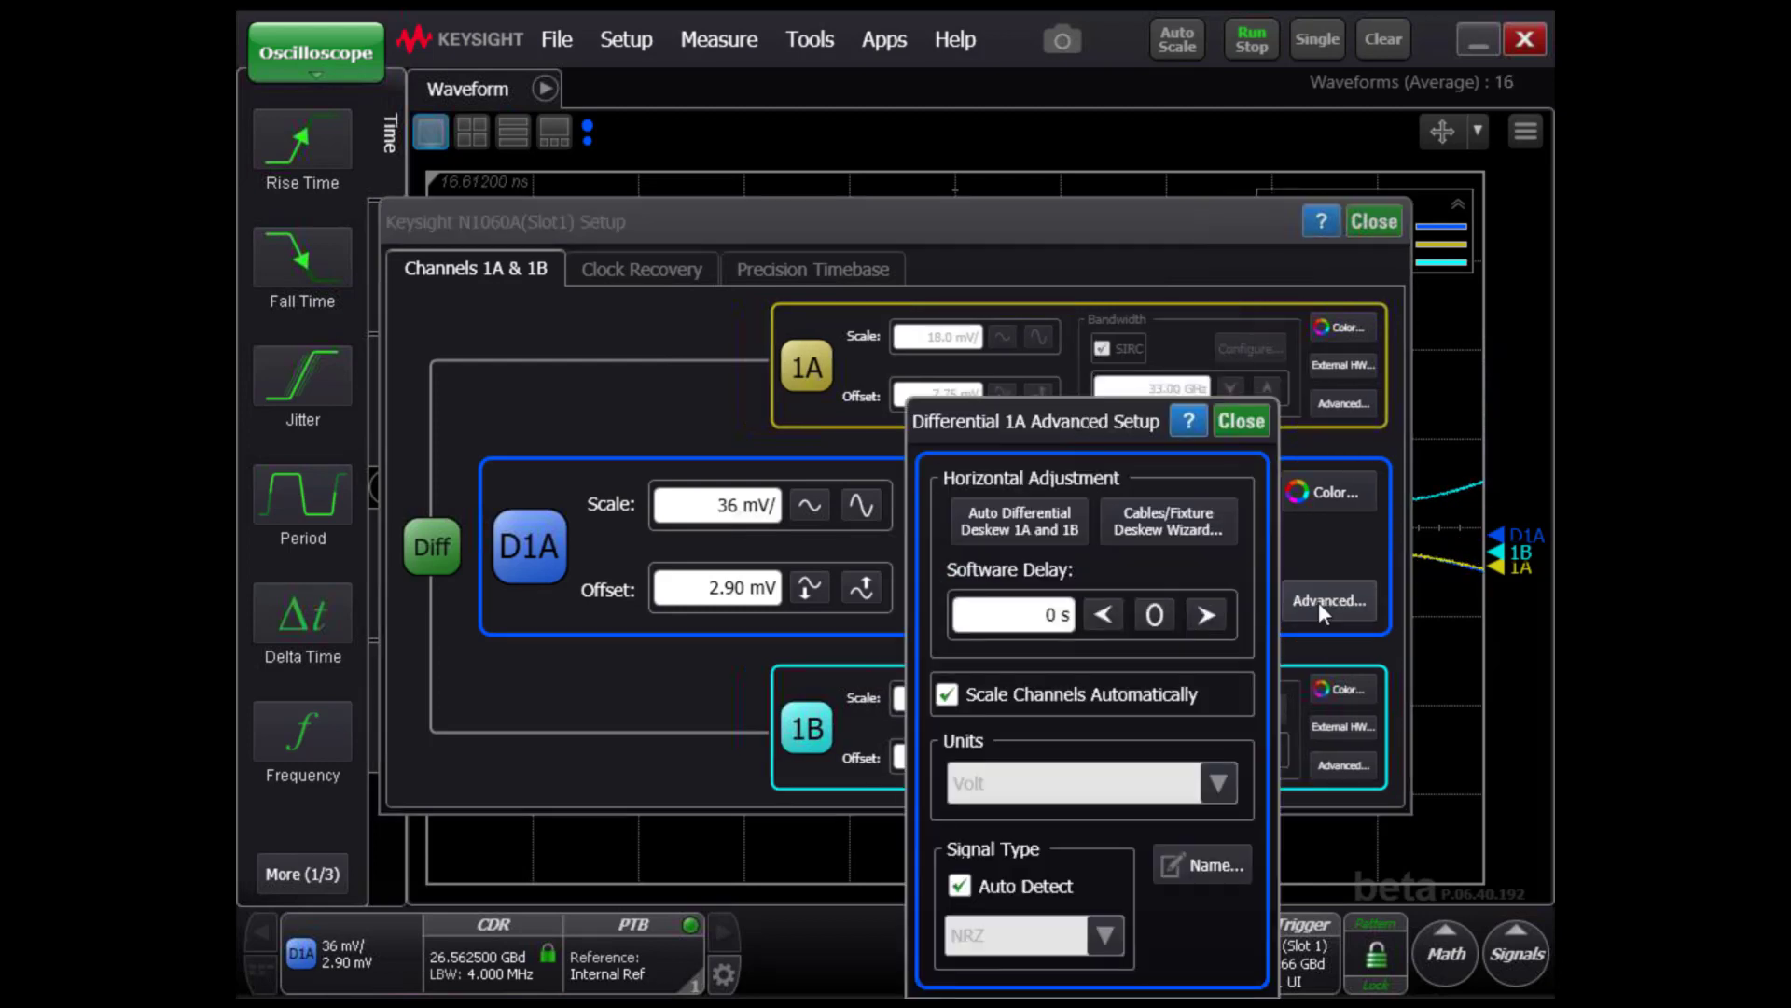
Step: Run Auto Differential Deskew on channels 1A and 1B, restoring automatic channel scaling
{"action": "left_click", "coordinate": [1051, 529]}
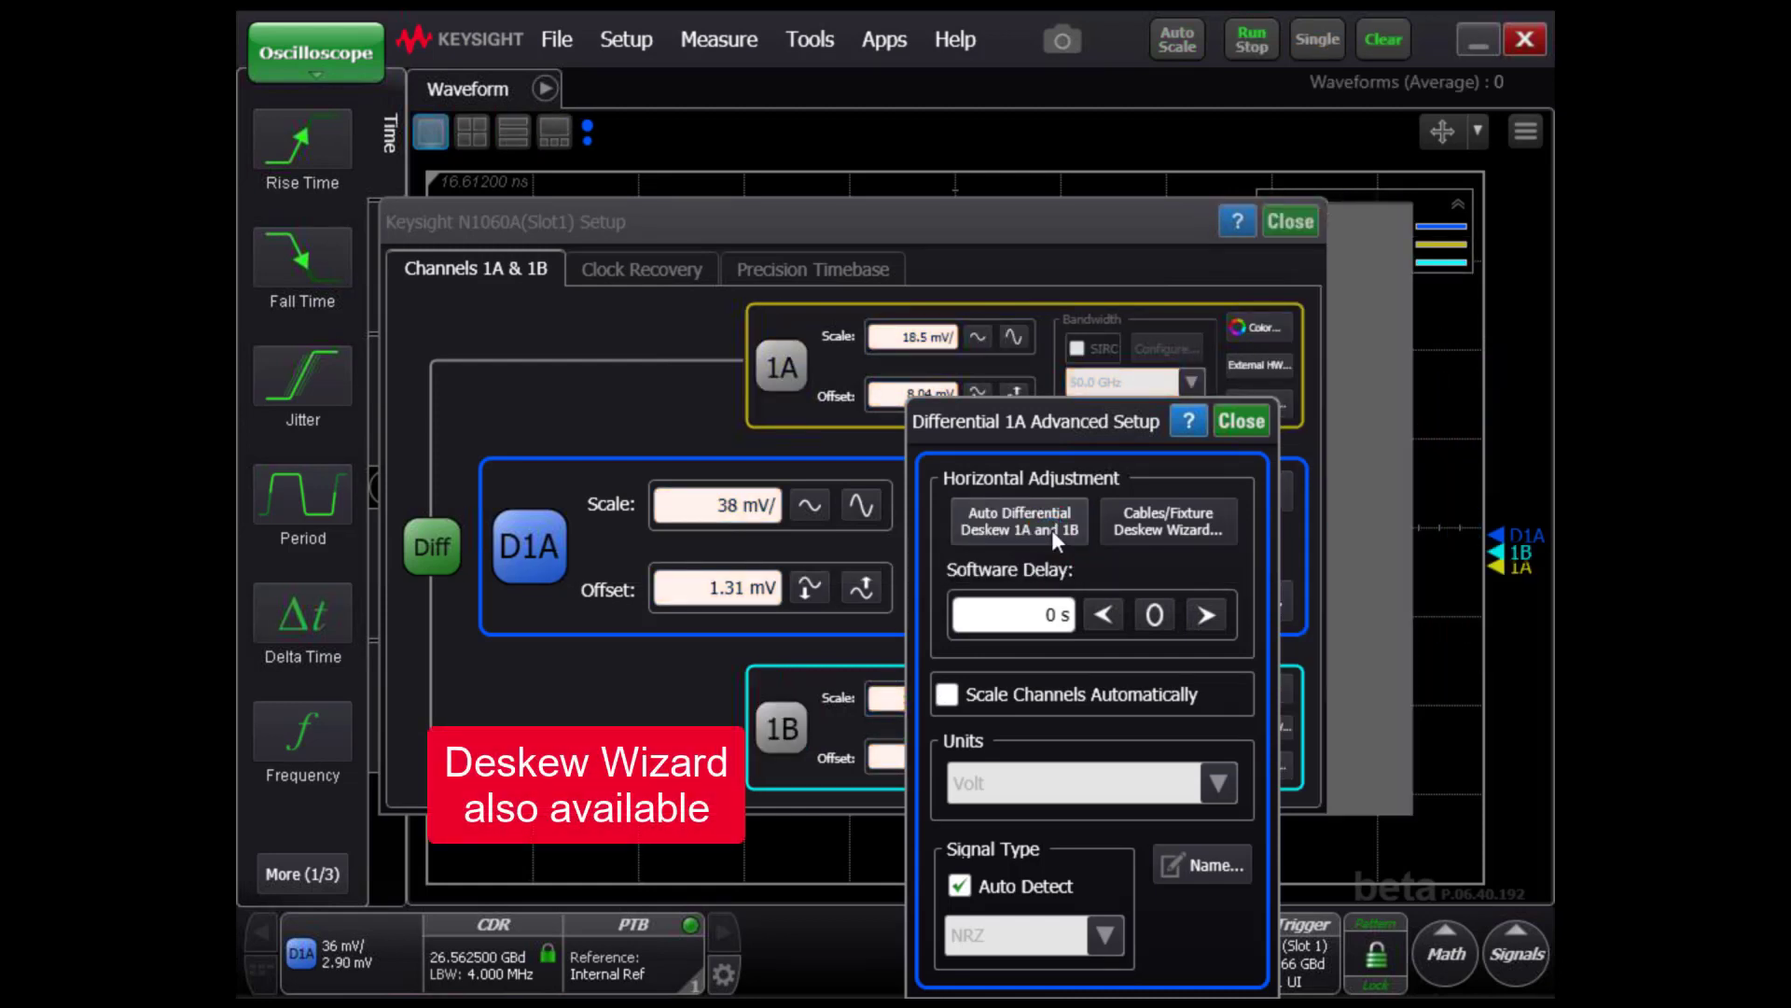
{"action": "left_click", "coordinate": [1050, 529]}
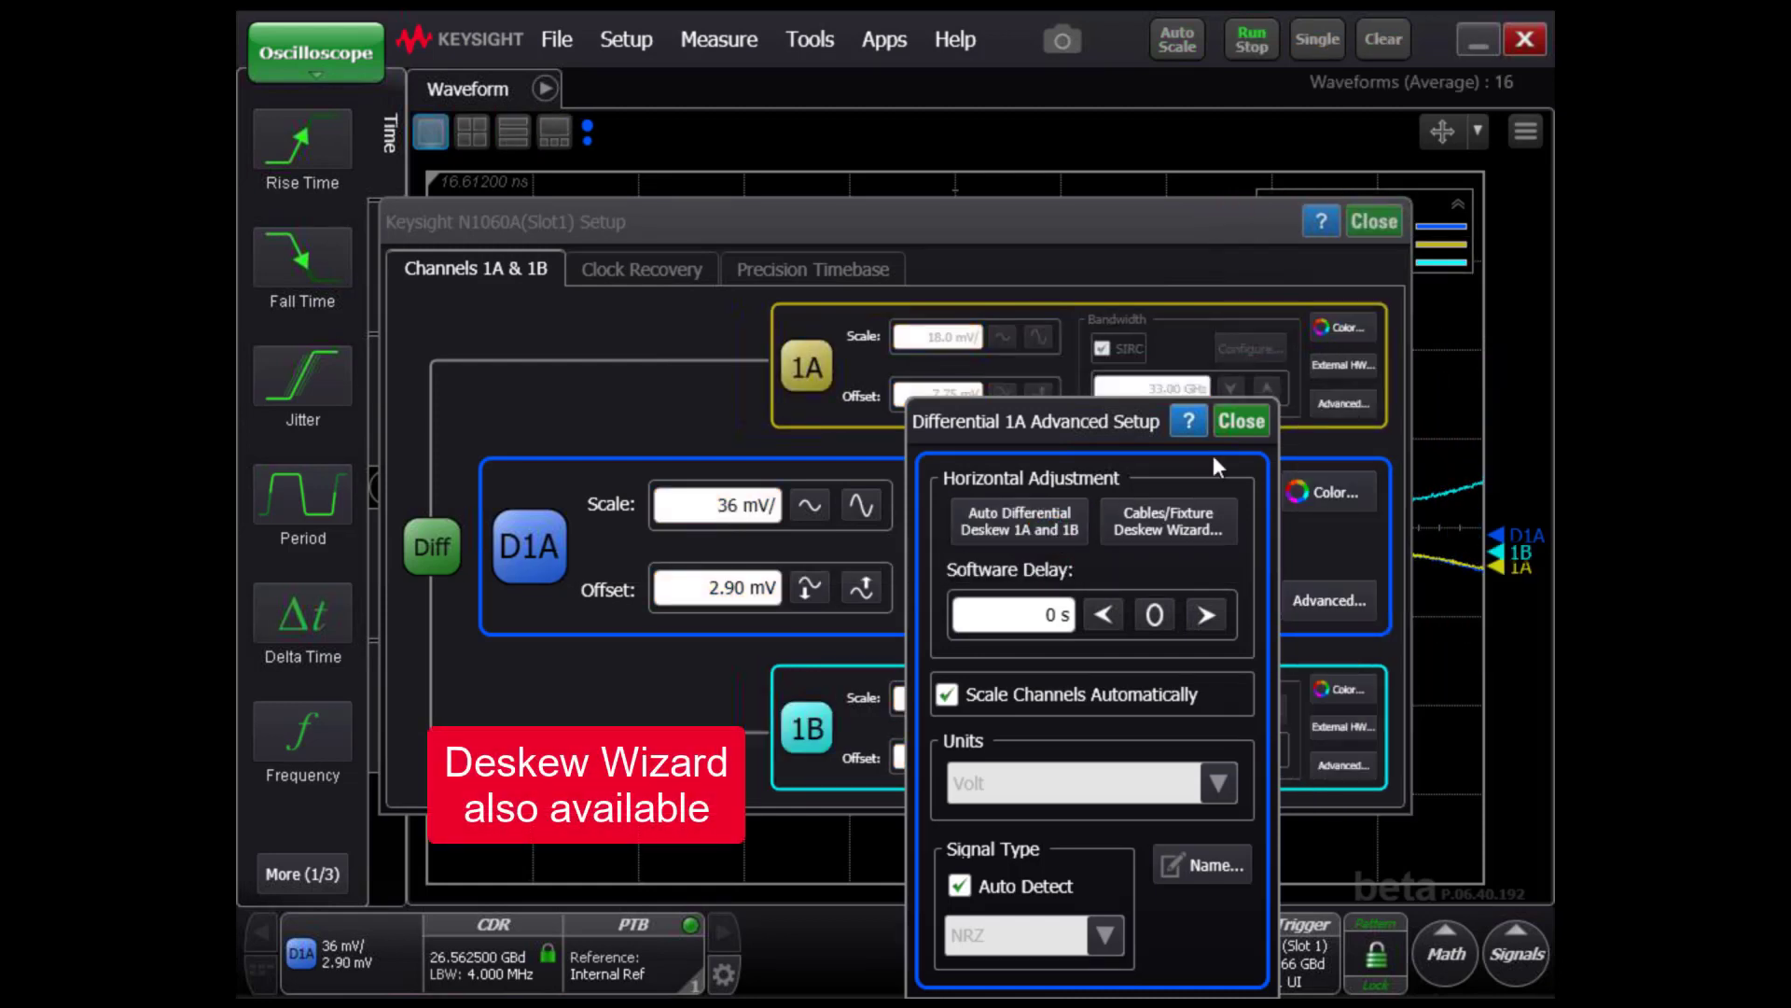
{"action": "left_click", "coordinate": [1242, 426]}
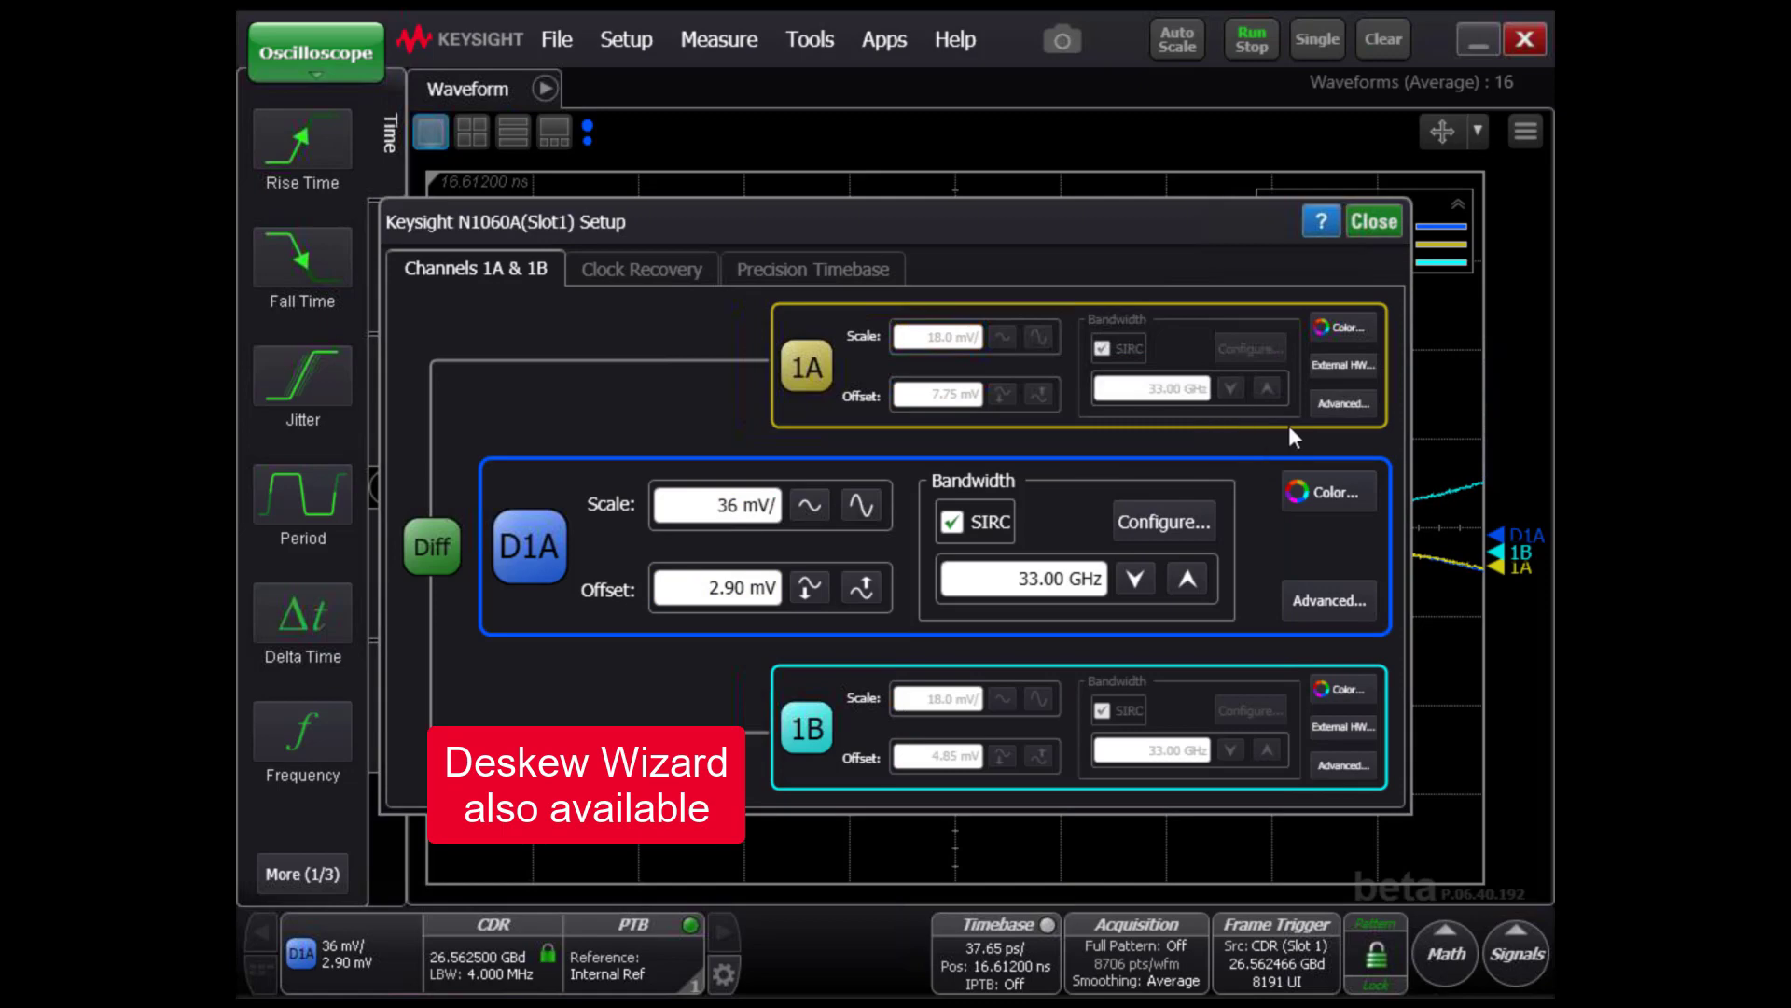
{"action": "left_click", "coordinate": [1384, 224]}
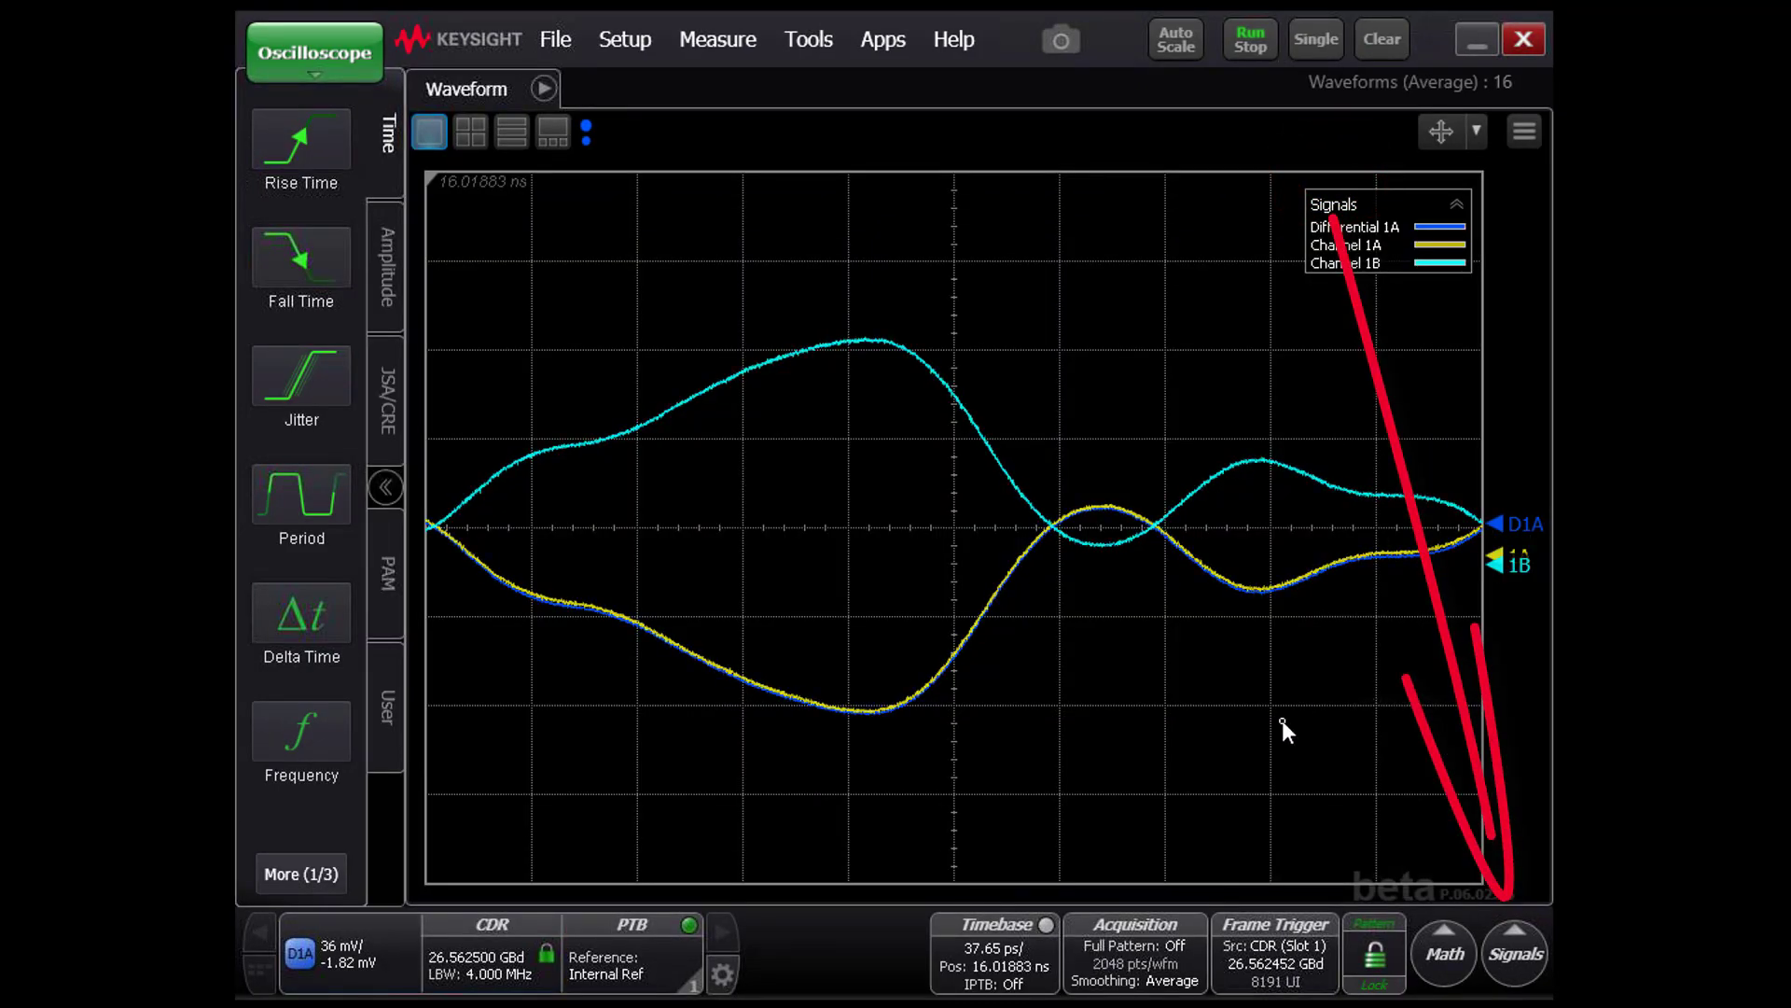
Step: Hide the Channel 1A and 1B traces, leaving Differential 1A, and switch to Eye/Mask mode
{"action": "left_click", "coordinate": [1515, 970]}
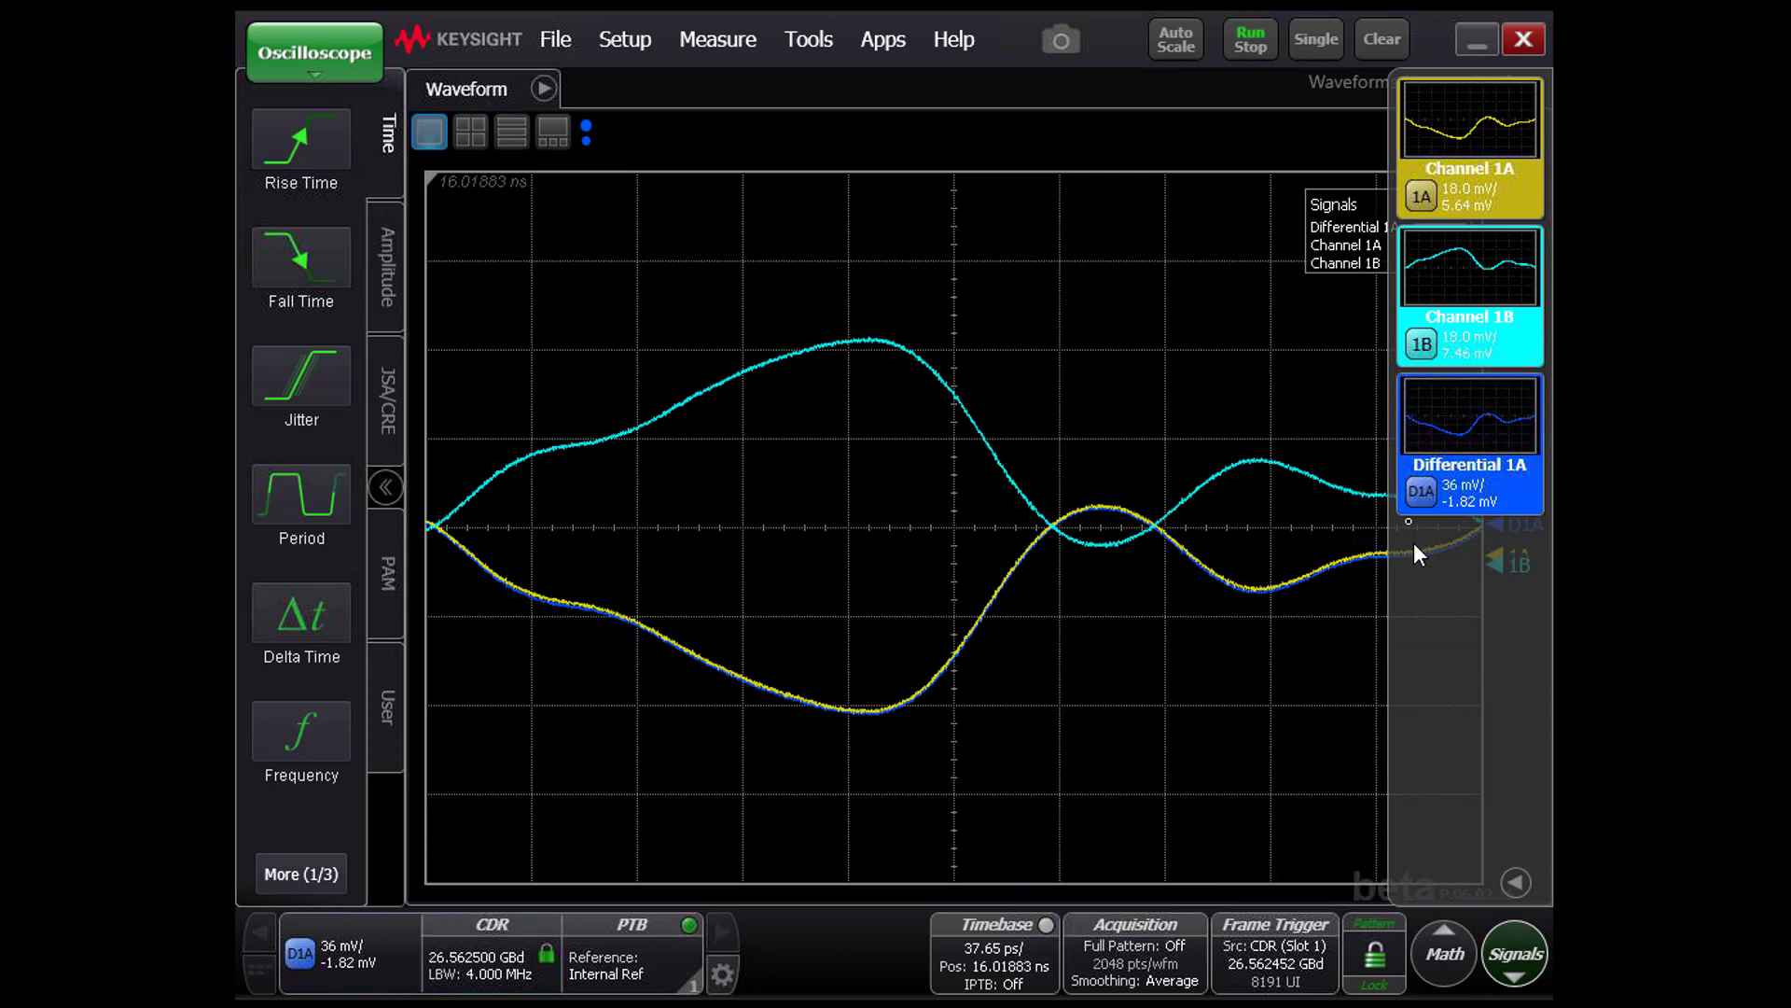
{"action": "left_click", "coordinate": [1422, 345]}
{"action": "left_click", "coordinate": [1423, 198]}
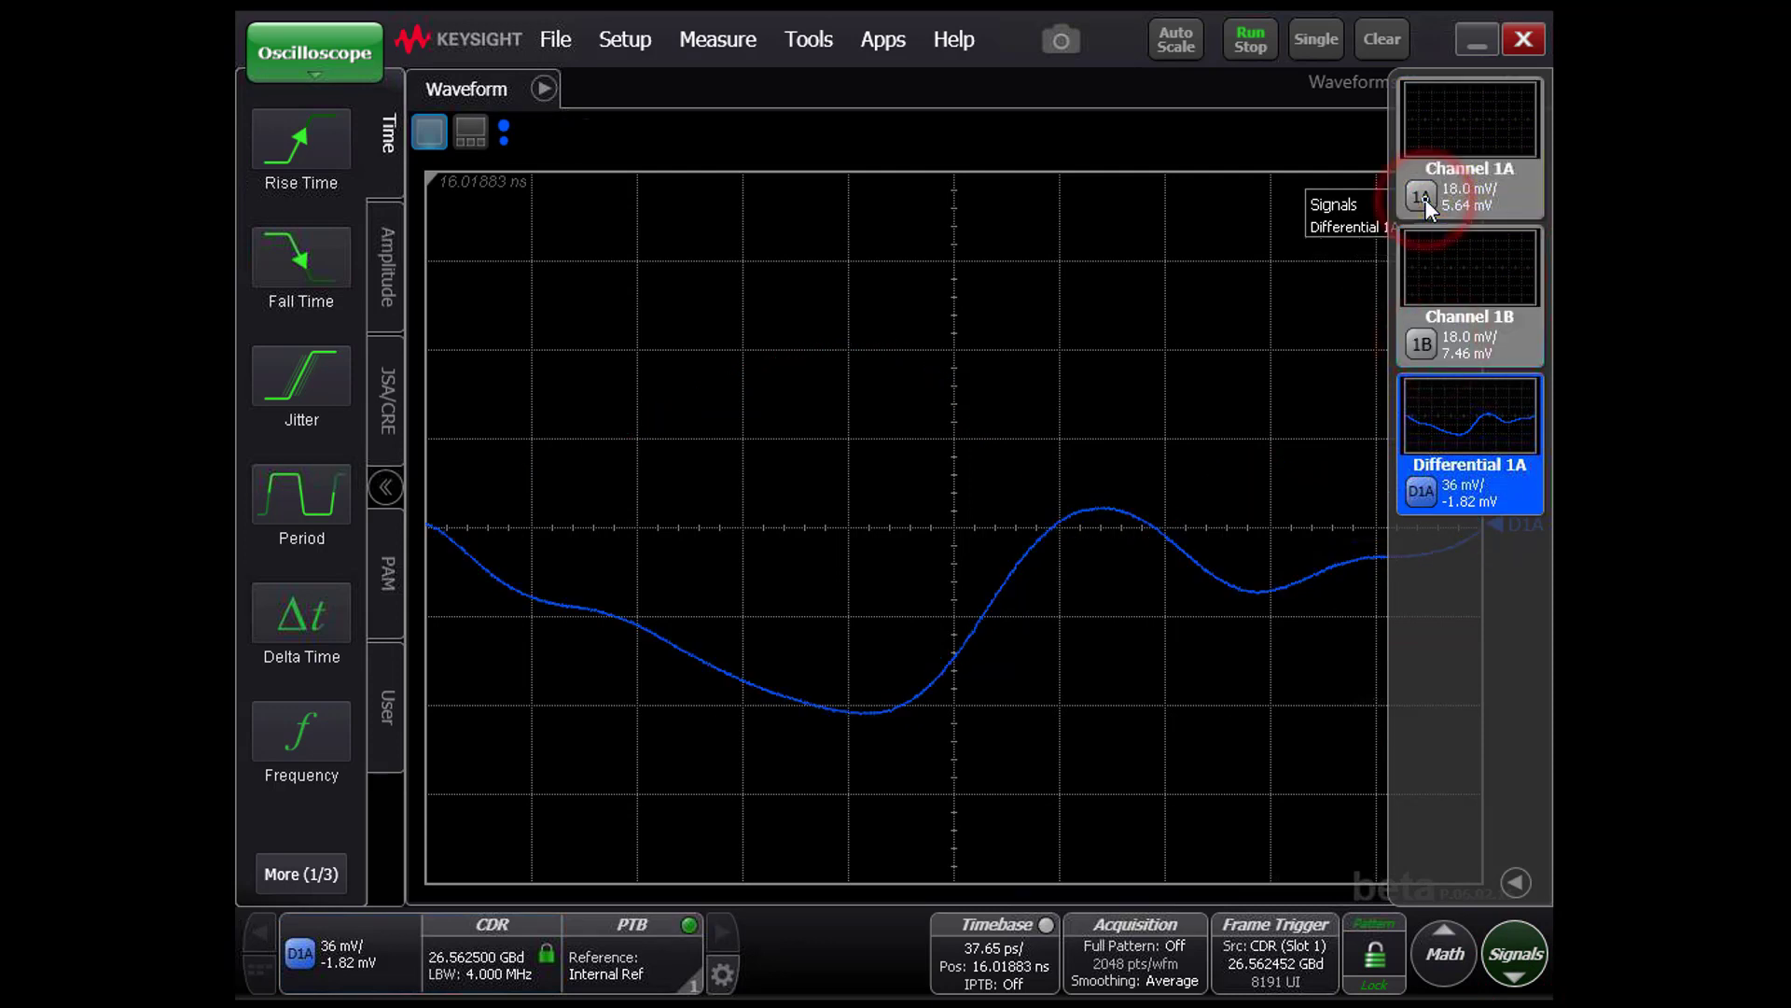
{"action": "left_click", "coordinate": [1497, 954]}
{"action": "left_click", "coordinate": [315, 53]}
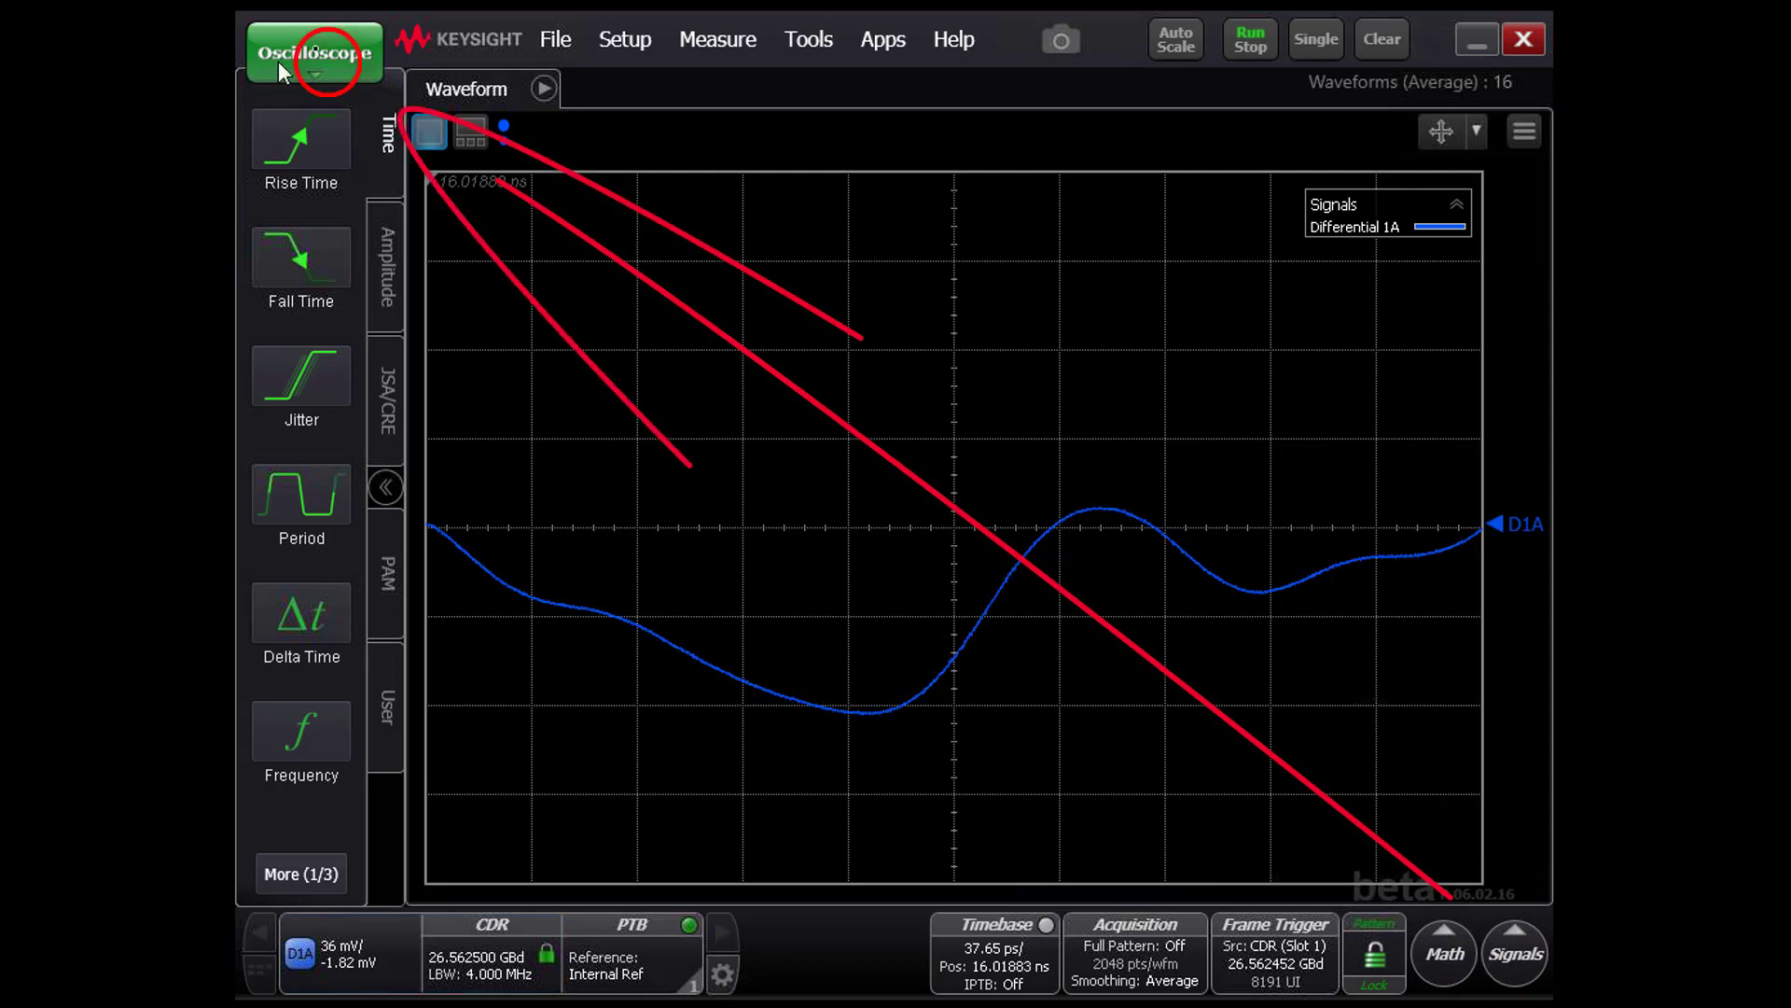
{"action": "left_click", "coordinate": [322, 142]}
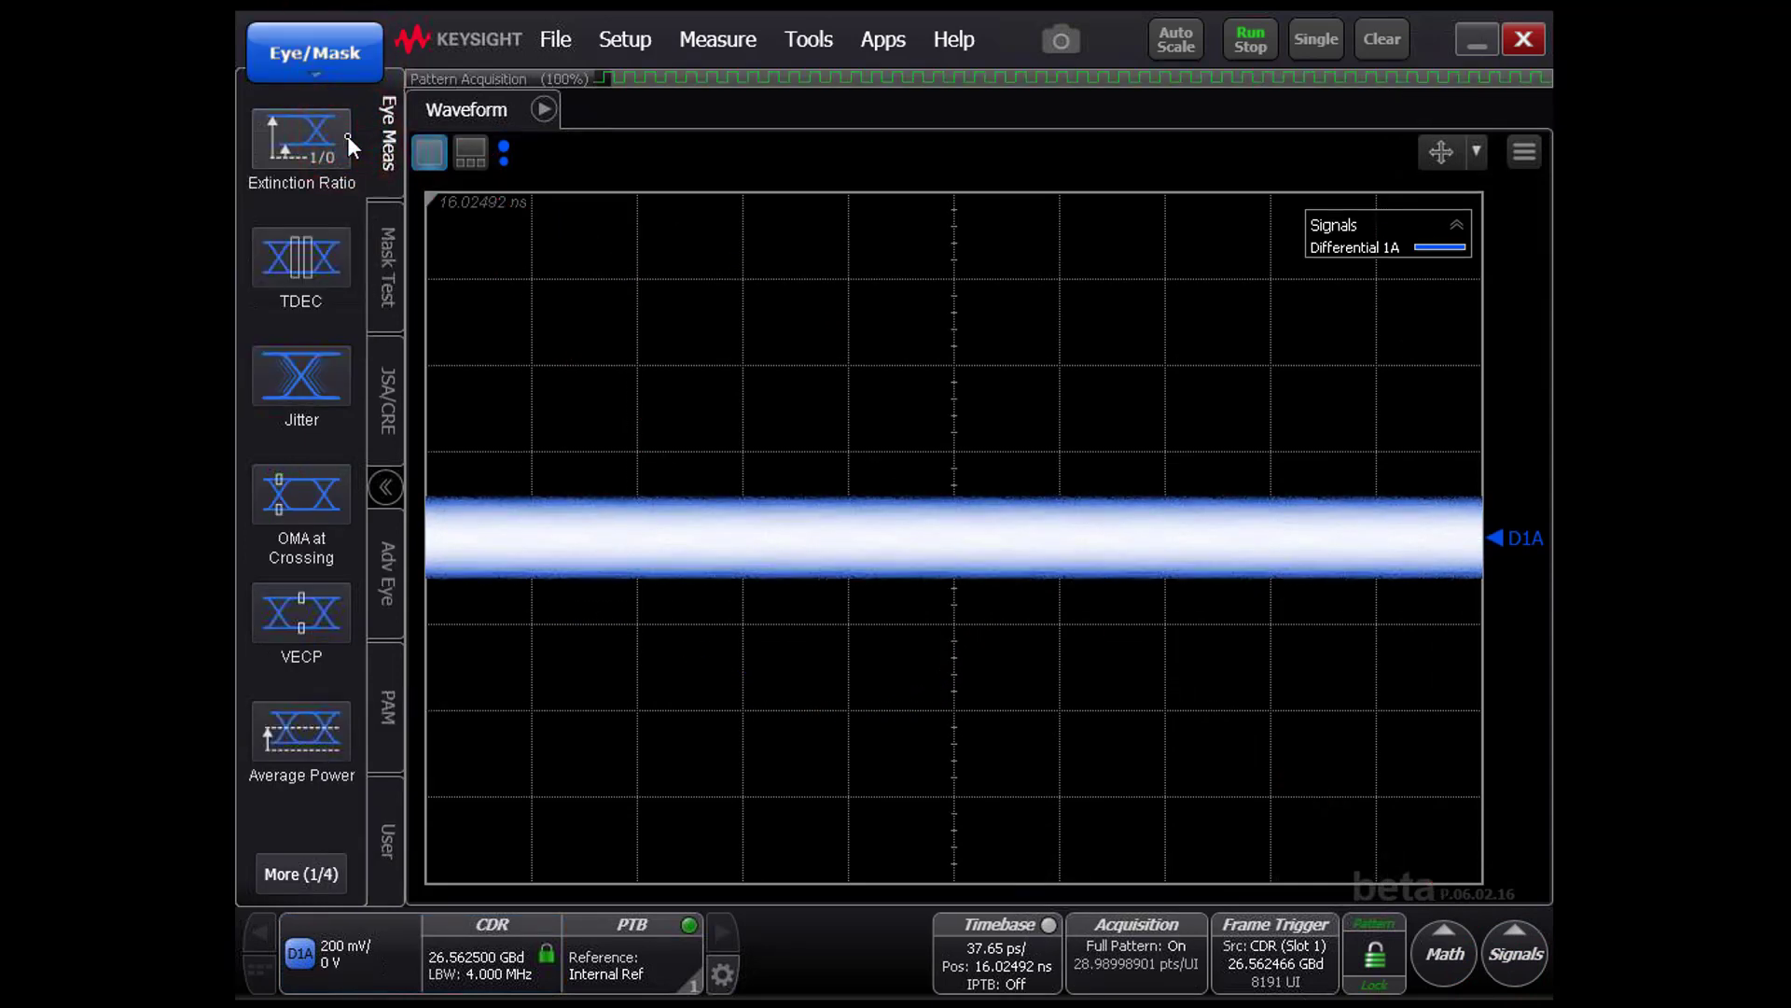
Step: Add a CTLE operator on the math sheet with D1A as input and a magenta F1 output
{"action": "left_click", "coordinate": [1461, 971]}
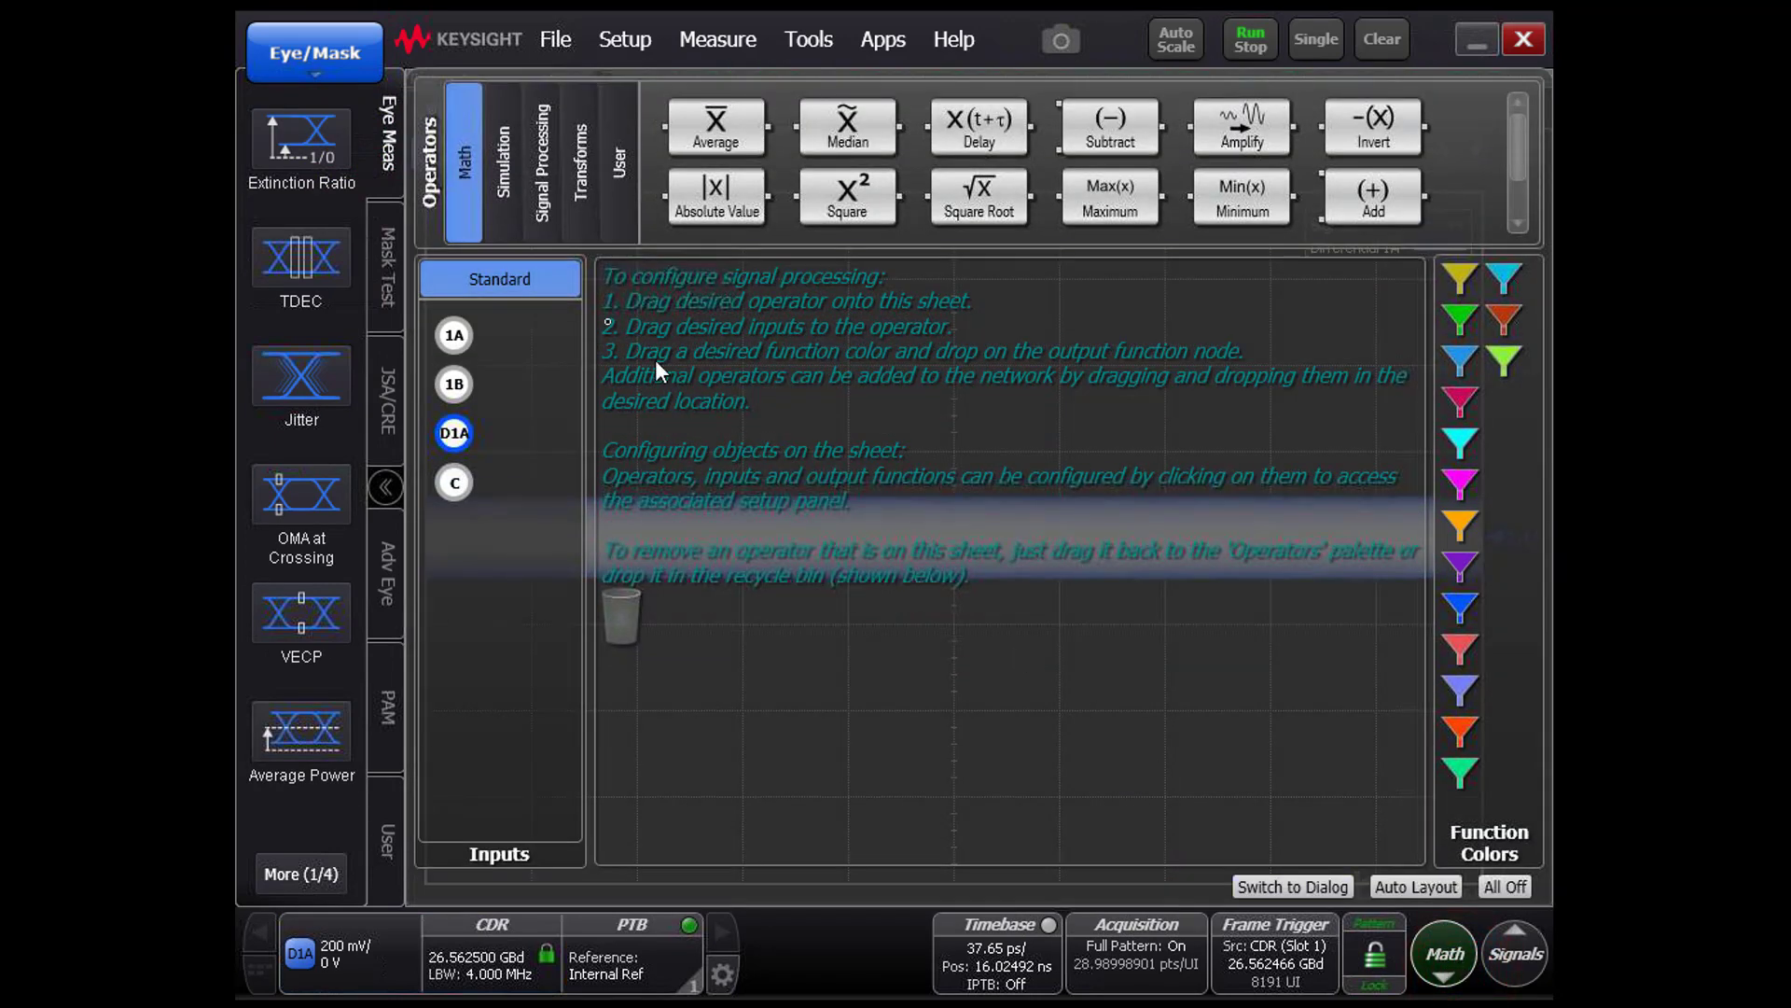
{"action": "left_click", "coordinate": [549, 201]}
{"action": "left_click_drag", "start_coordinate": [853, 198], "coordinate": [786, 422]}
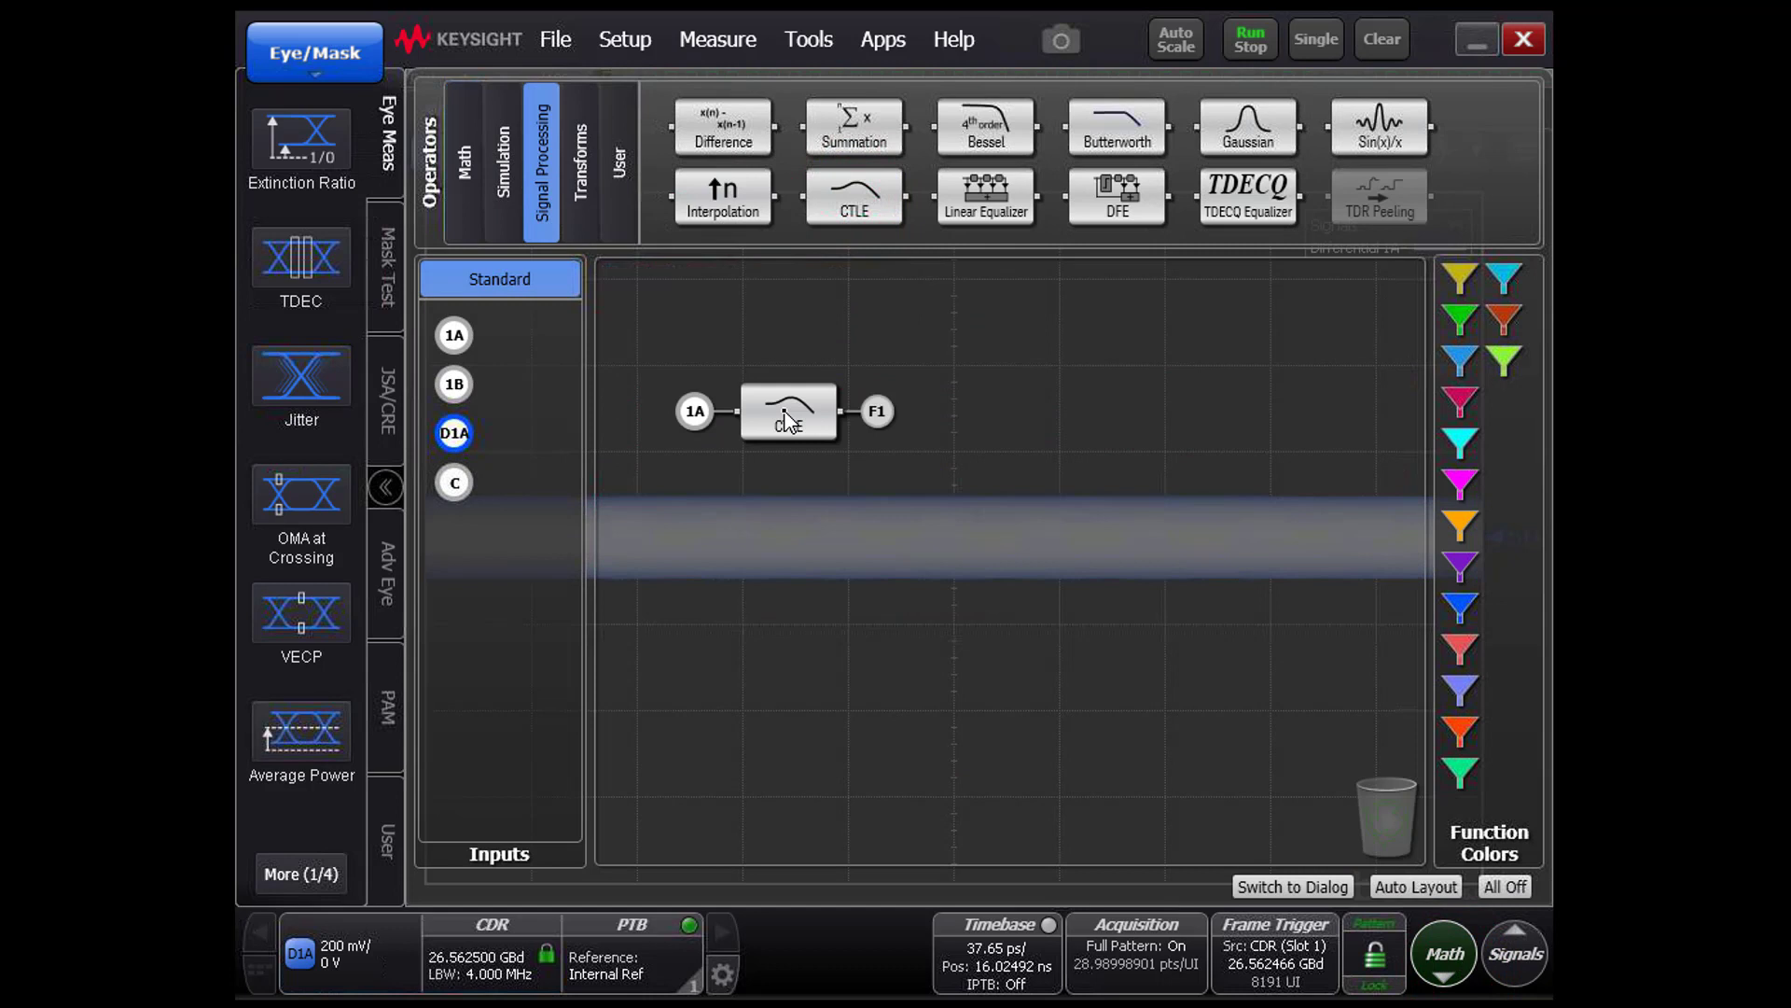
{"action": "left_click_drag", "start_coordinate": [454, 437], "coordinate": [694, 412]}
{"action": "left_click_drag", "start_coordinate": [1291, 410], "coordinate": [865, 384]}
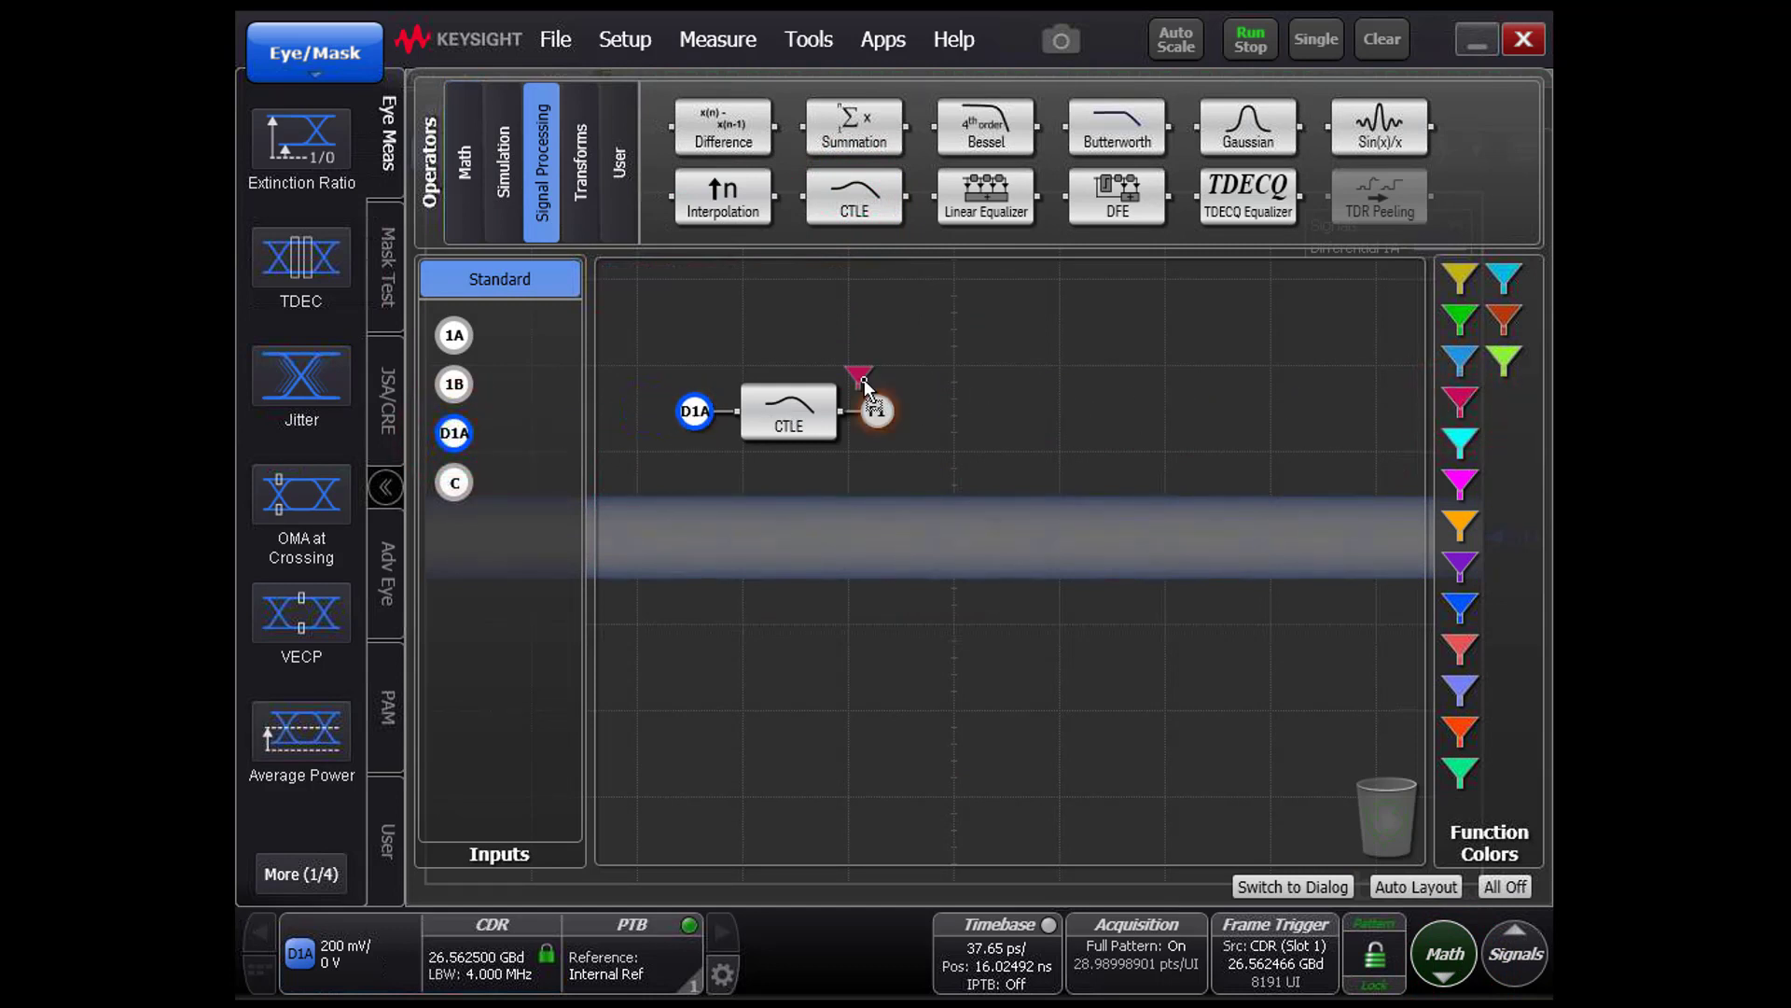
Step: Apply the IEEE 802.3bs CDAUI-8 (5.5 dB) CTLE preset and autoscale the equalised eye
{"action": "left_click", "coordinate": [875, 411]}
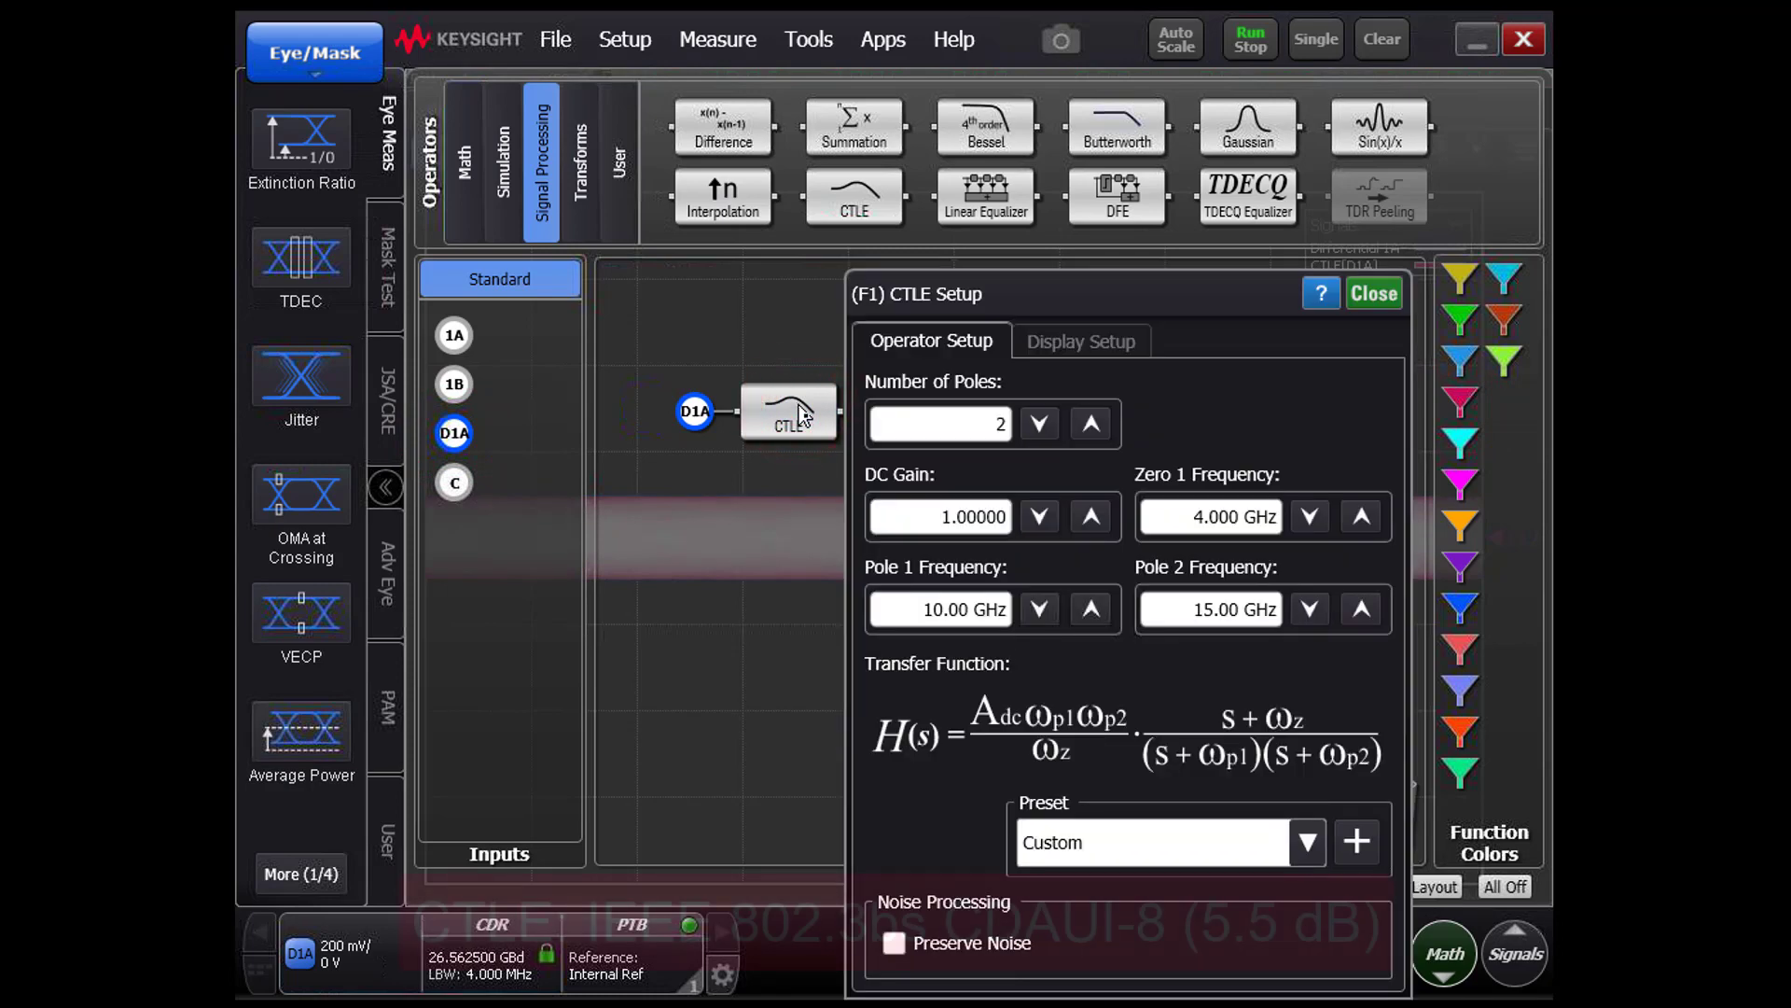
{"action": "left_click", "coordinate": [1307, 842]}
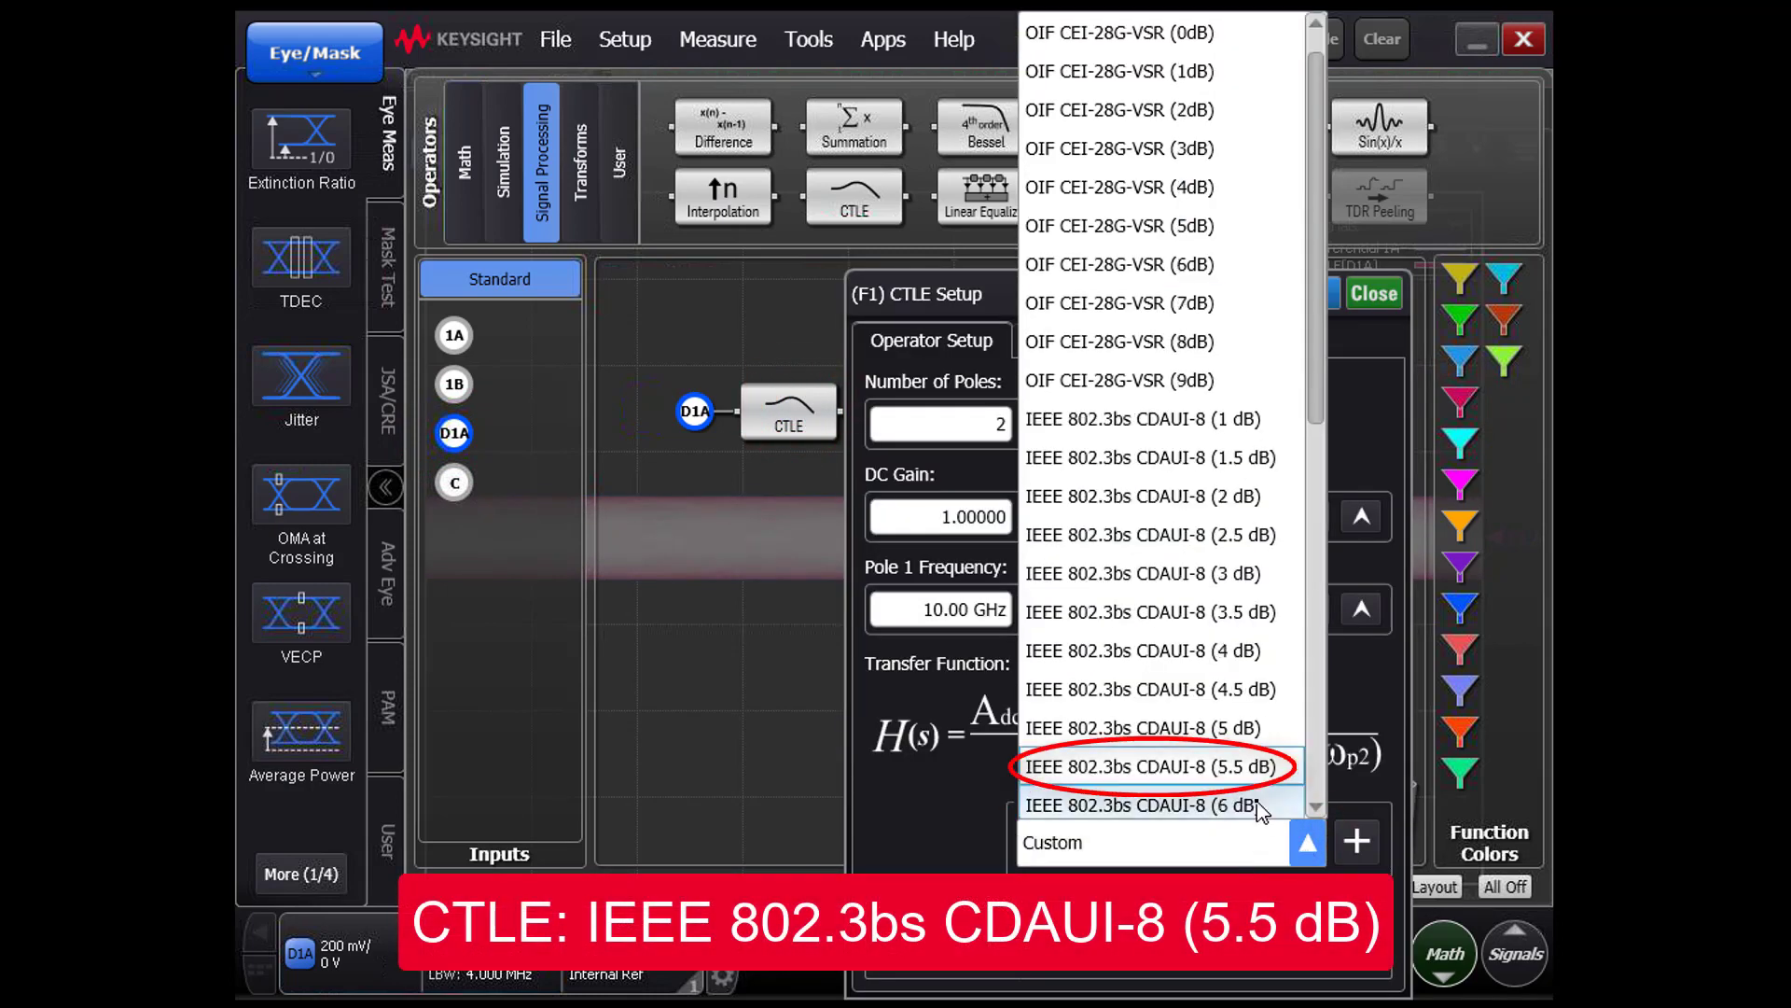
{"action": "left_click", "coordinate": [1257, 764]}
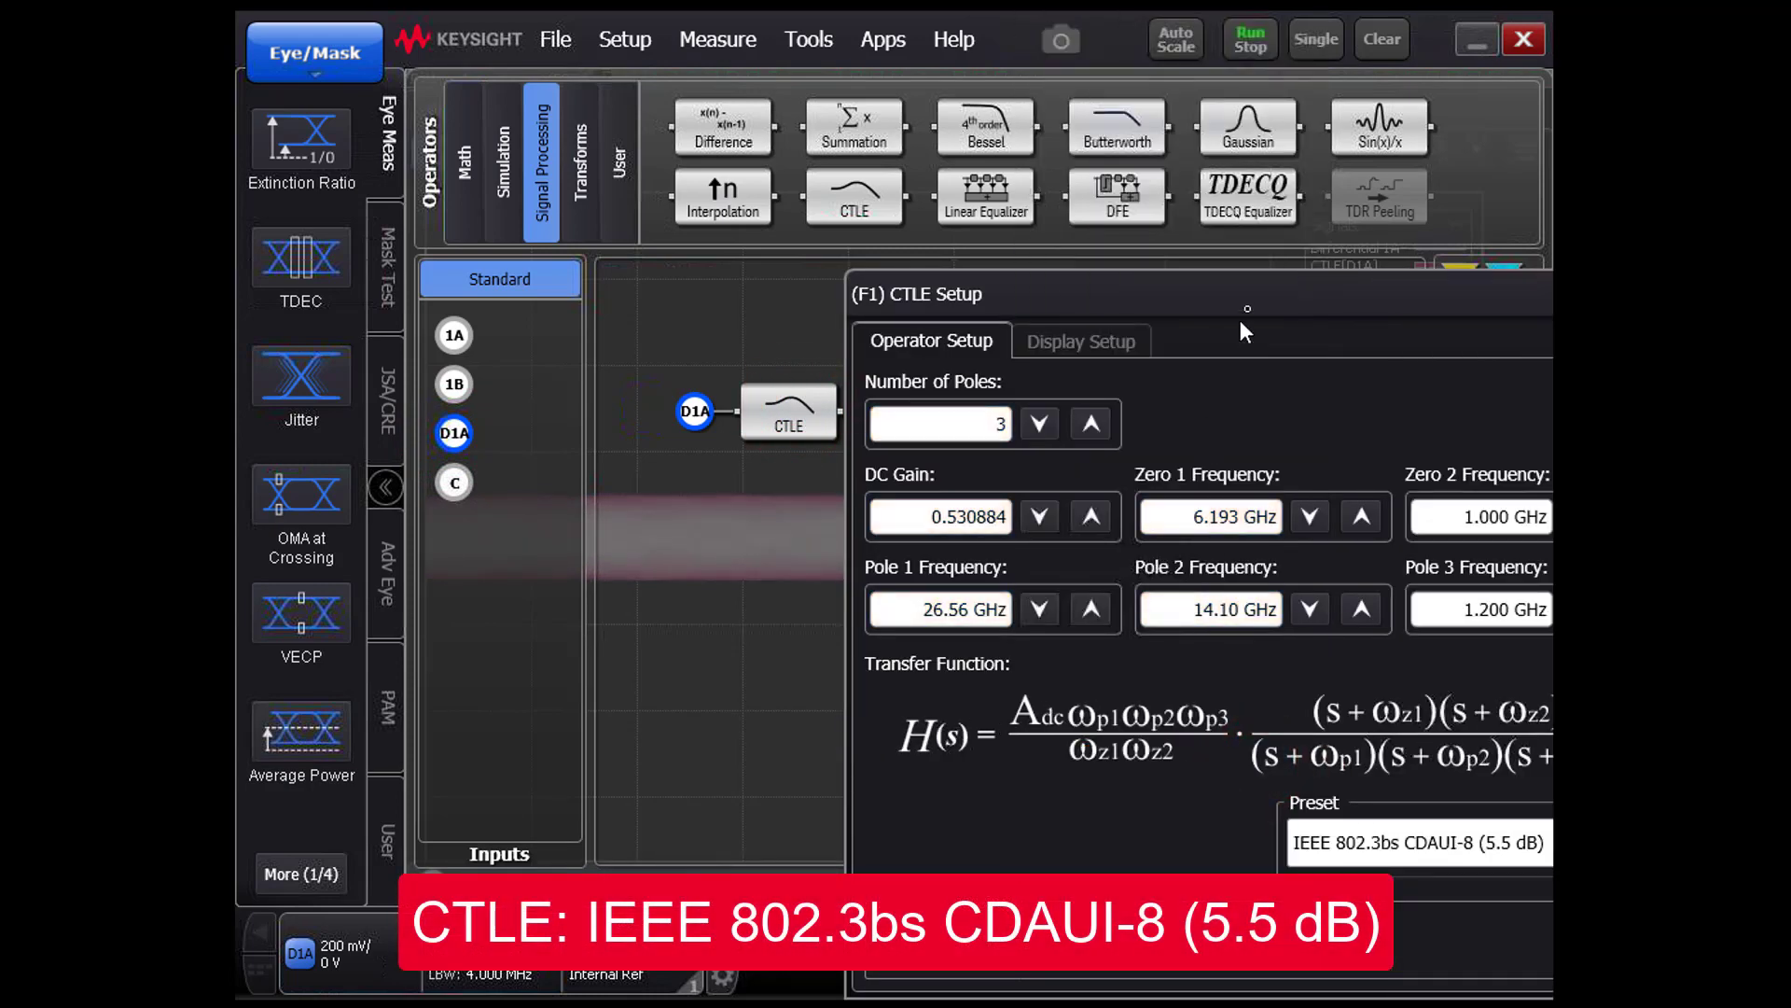
{"action": "left_click_drag", "start_coordinate": [1258, 289], "coordinate": [892, 158]}
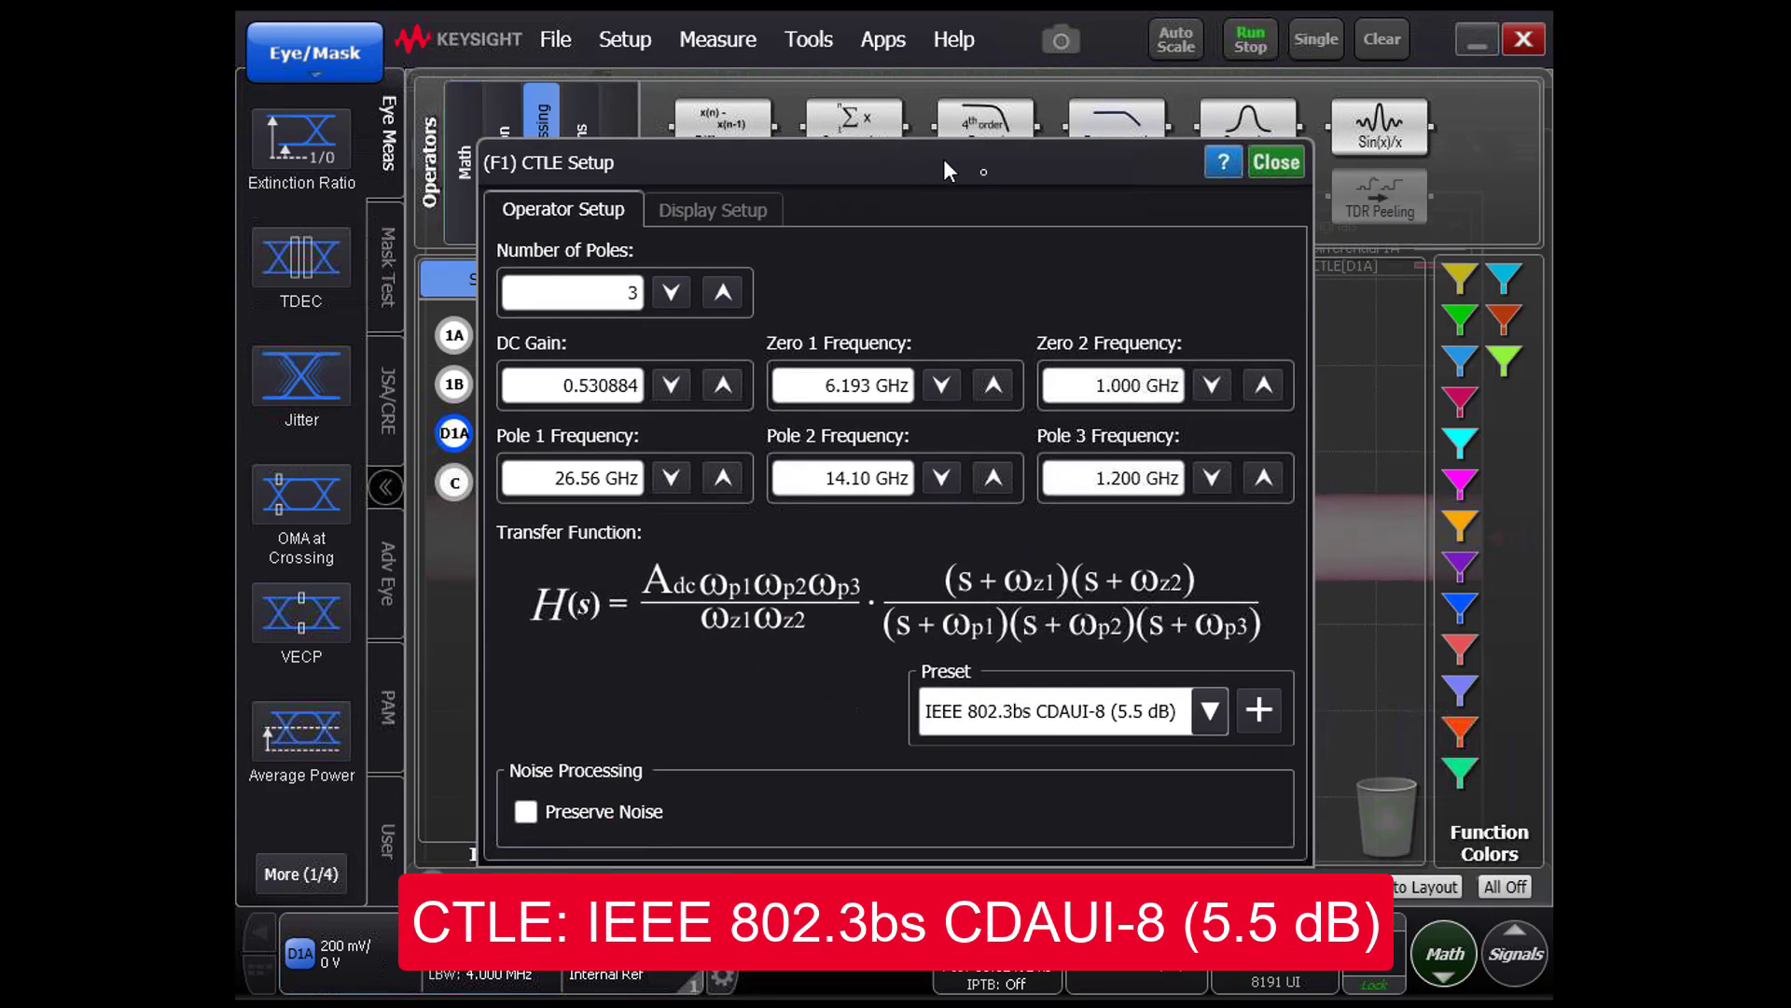
{"action": "left_click", "coordinate": [1278, 165]}
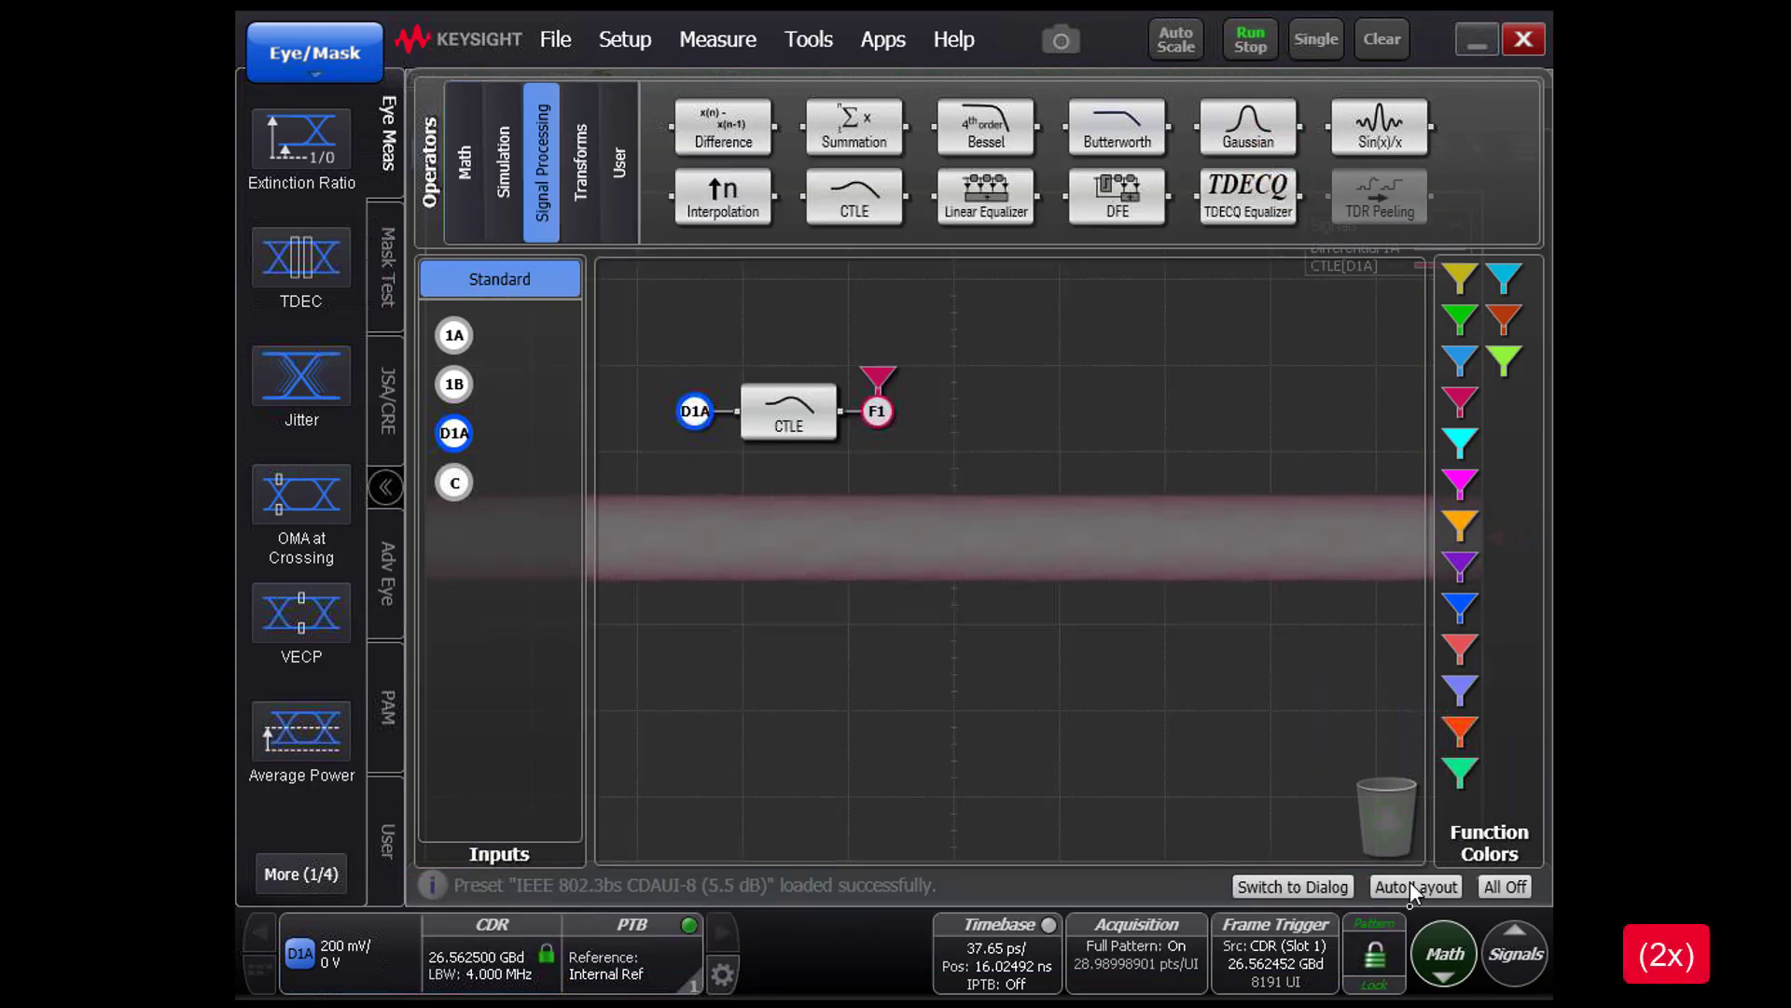
{"action": "left_click", "coordinate": [1444, 951]}
{"action": "left_click", "coordinate": [1179, 46]}
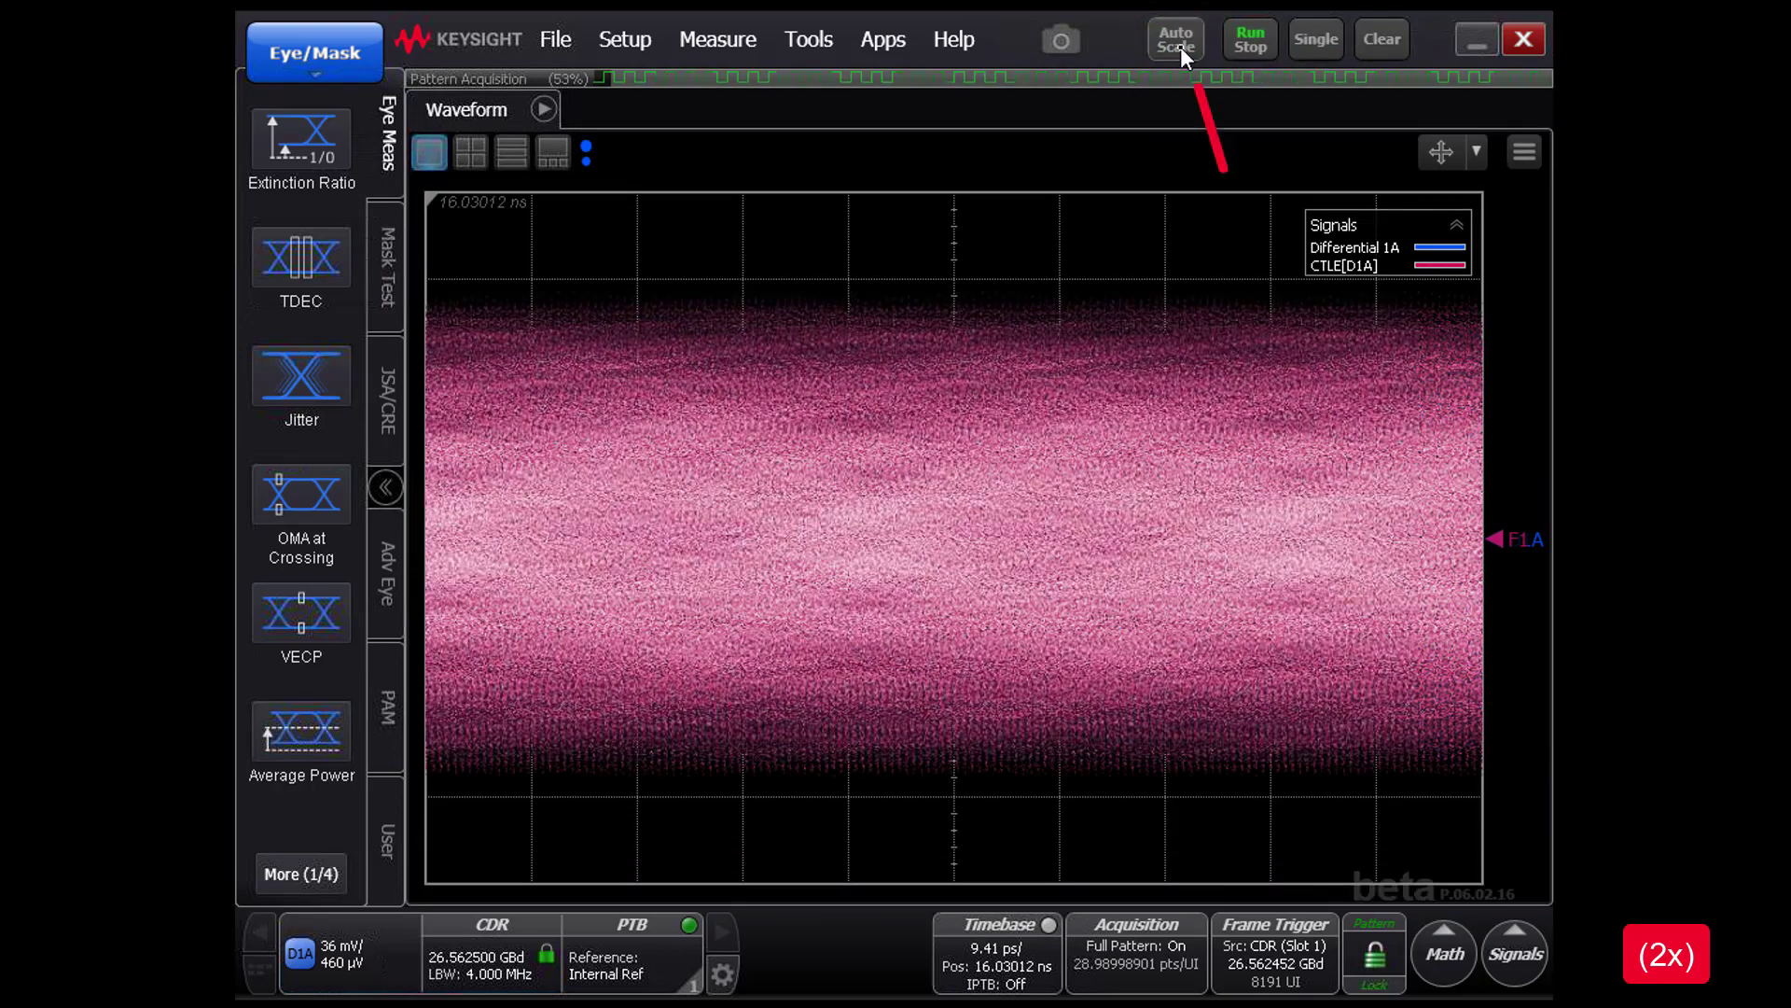
Step: Add a linear equalizer after the CTLE, fed by the F1 output
{"action": "left_click", "coordinate": [1444, 952]}
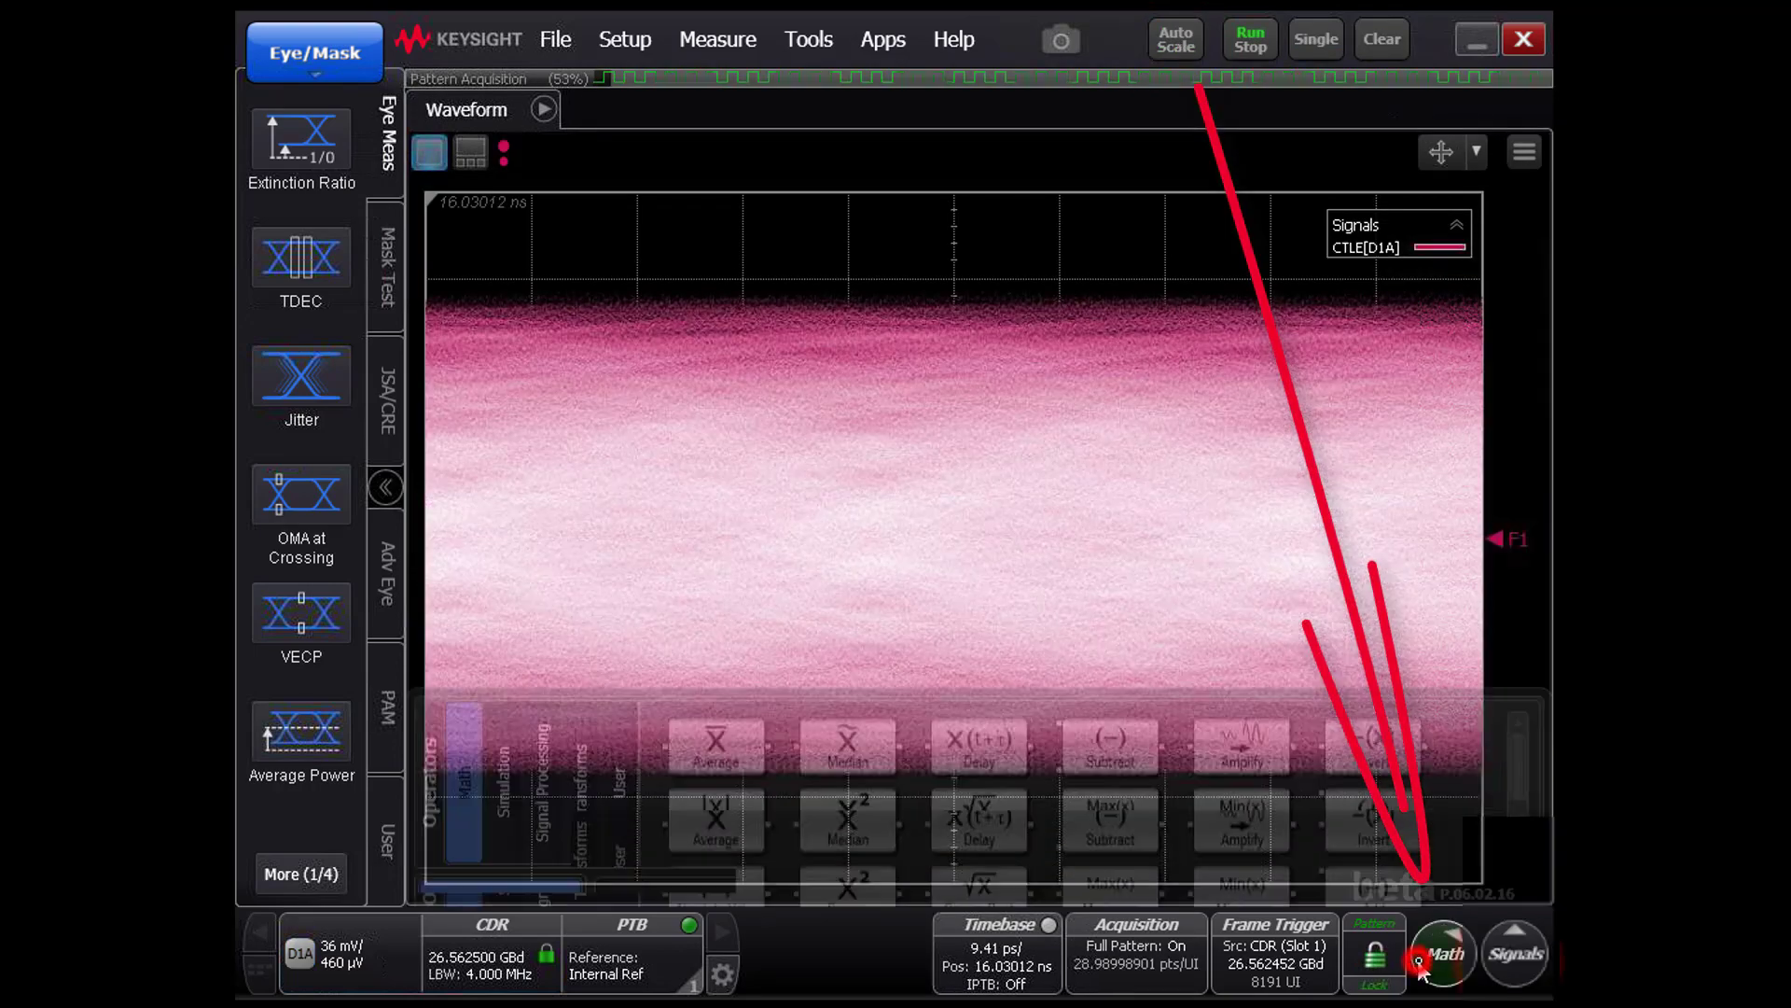
{"action": "left_click", "coordinate": [548, 201]}
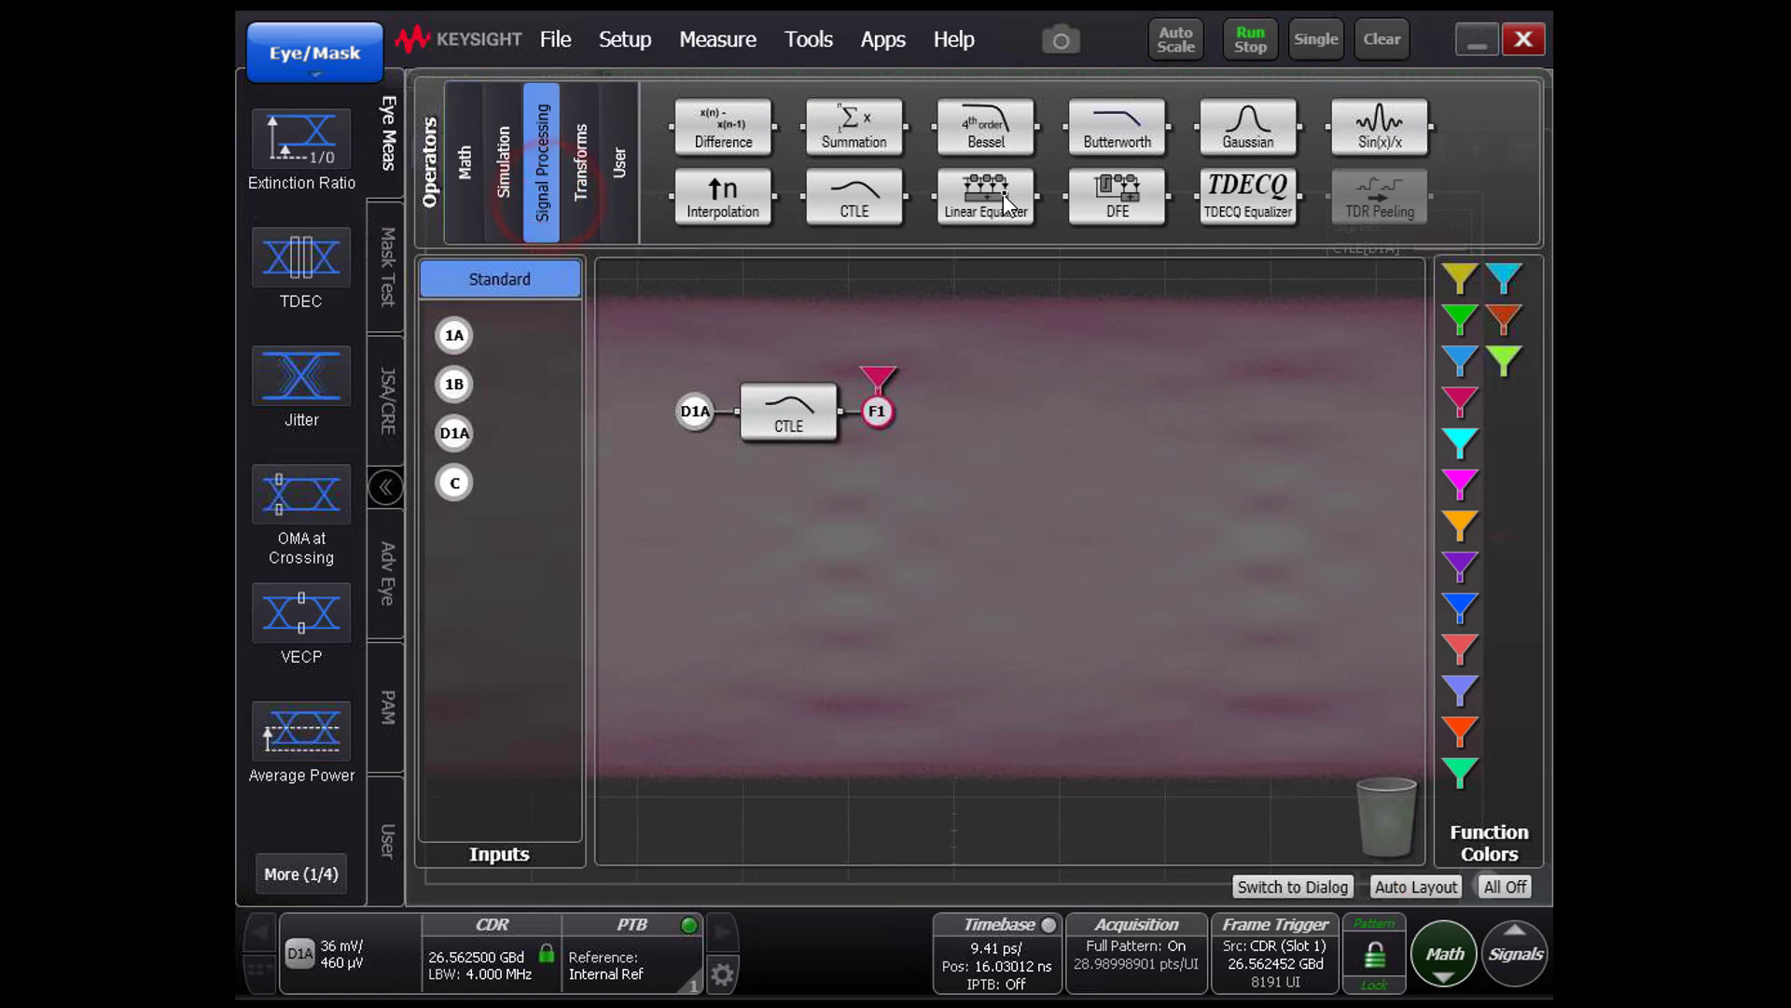
{"action": "left_click_drag", "start_coordinate": [989, 196], "coordinate": [1062, 421]}
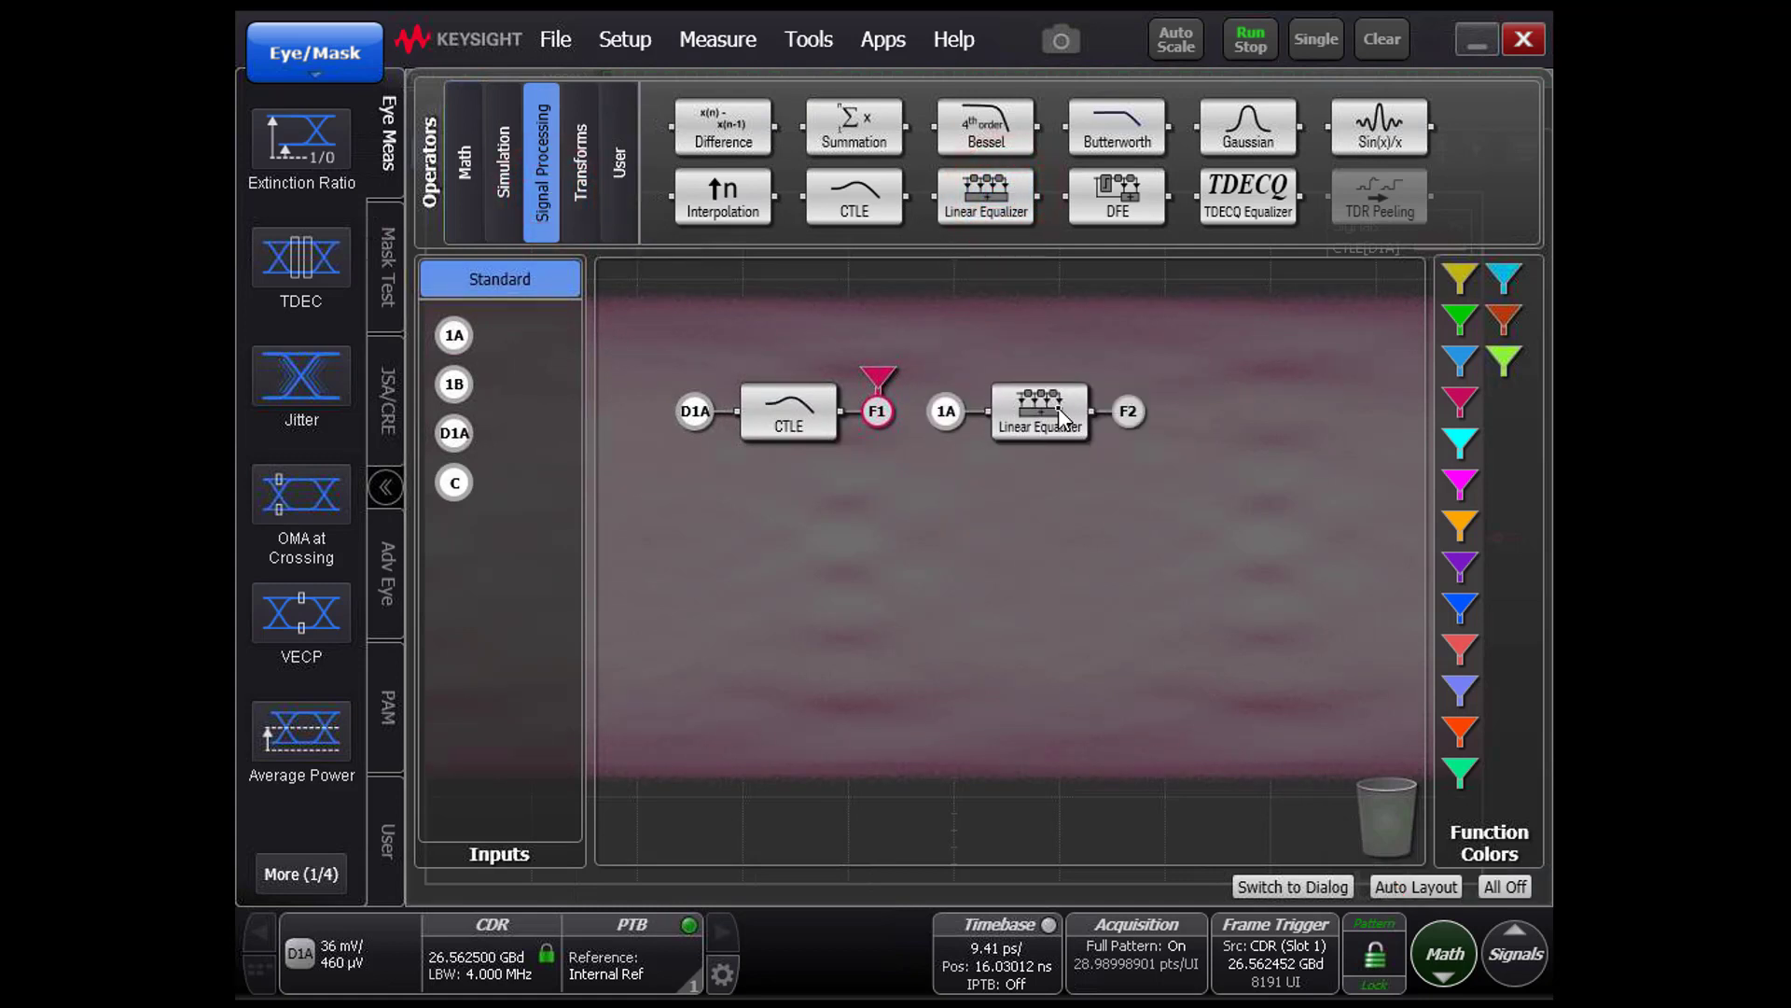
{"action": "left_click_drag", "start_coordinate": [884, 417], "coordinate": [1035, 418]}
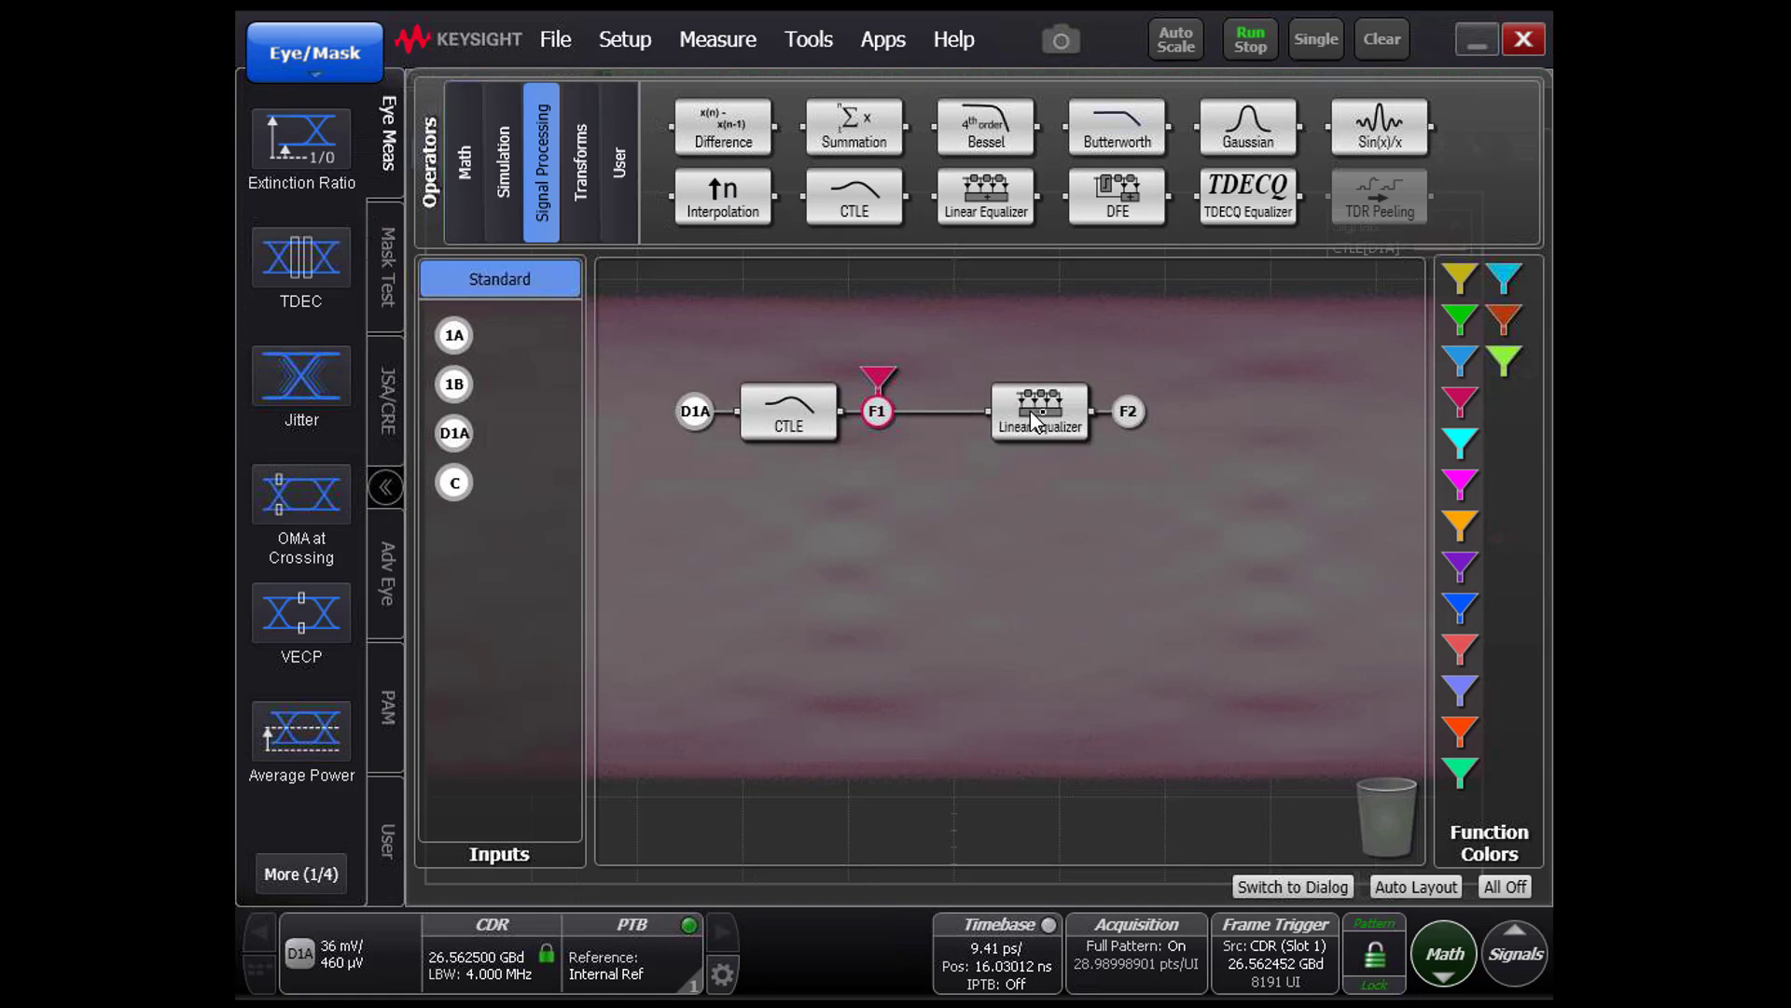
Step: Set the equalizer to 5 taps with 2 precursors and display its F2 output in green
{"action": "left_click", "coordinate": [1049, 423]}
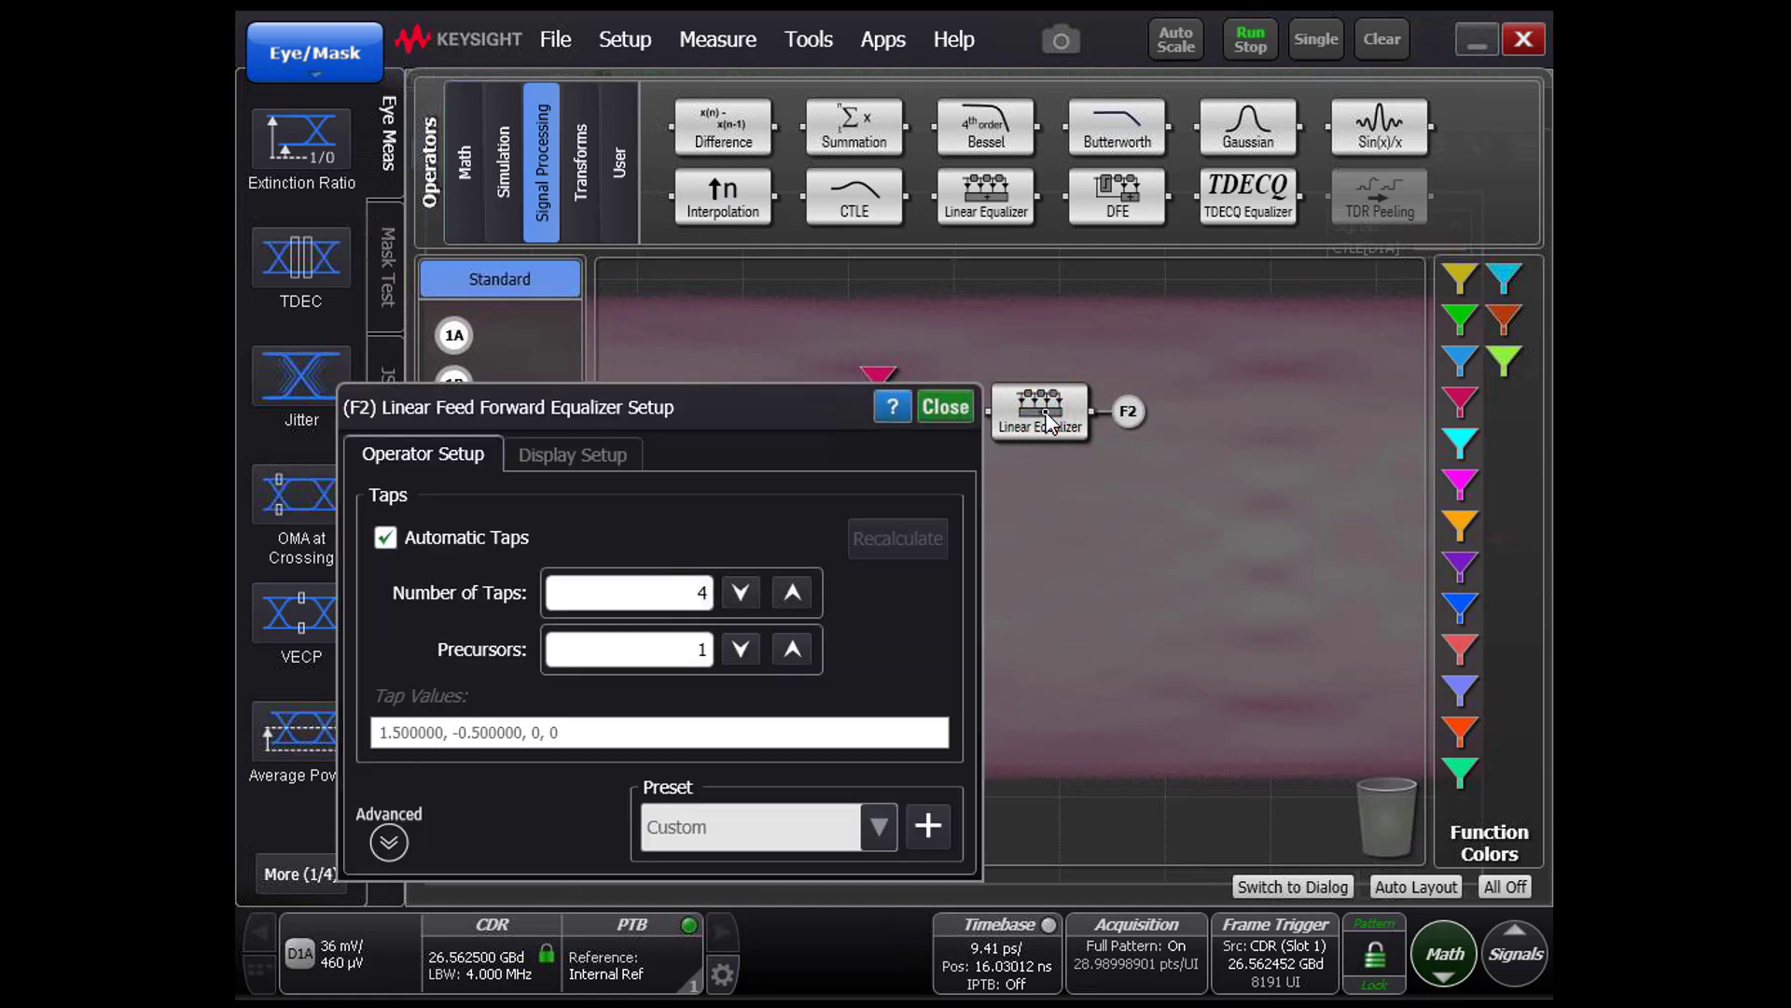
{"action": "left_click", "coordinate": [799, 604]}
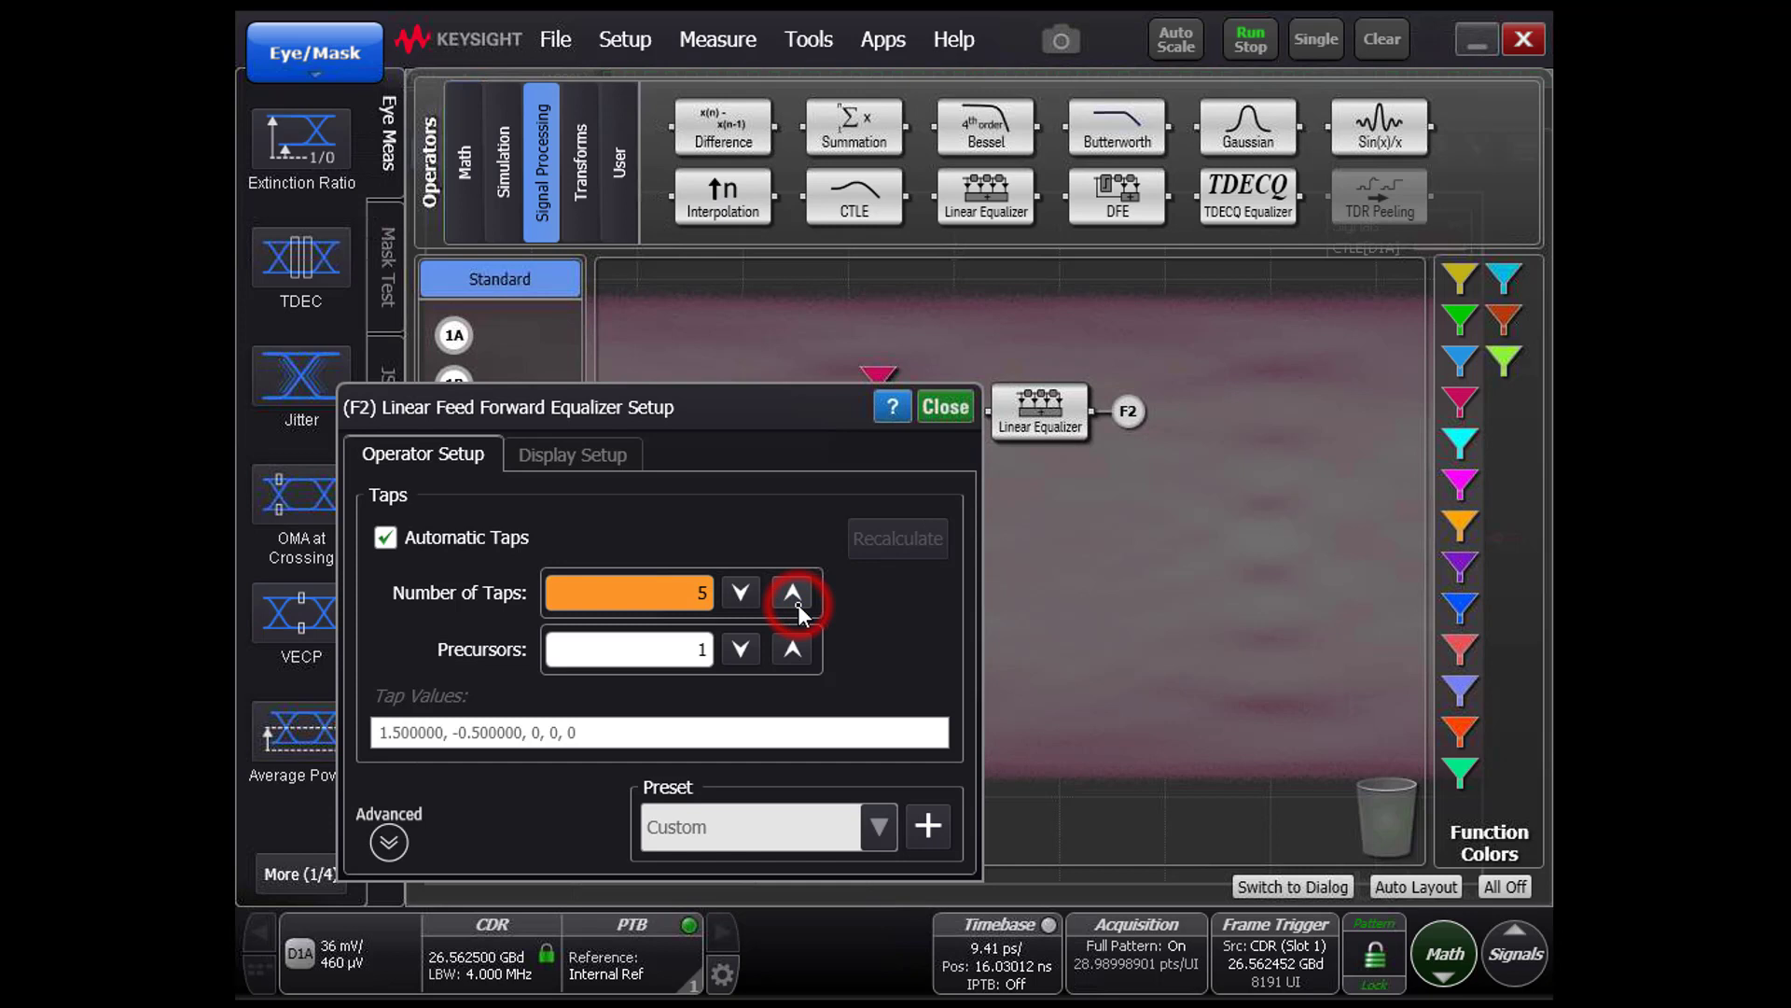
{"action": "left_click", "coordinate": [800, 652]}
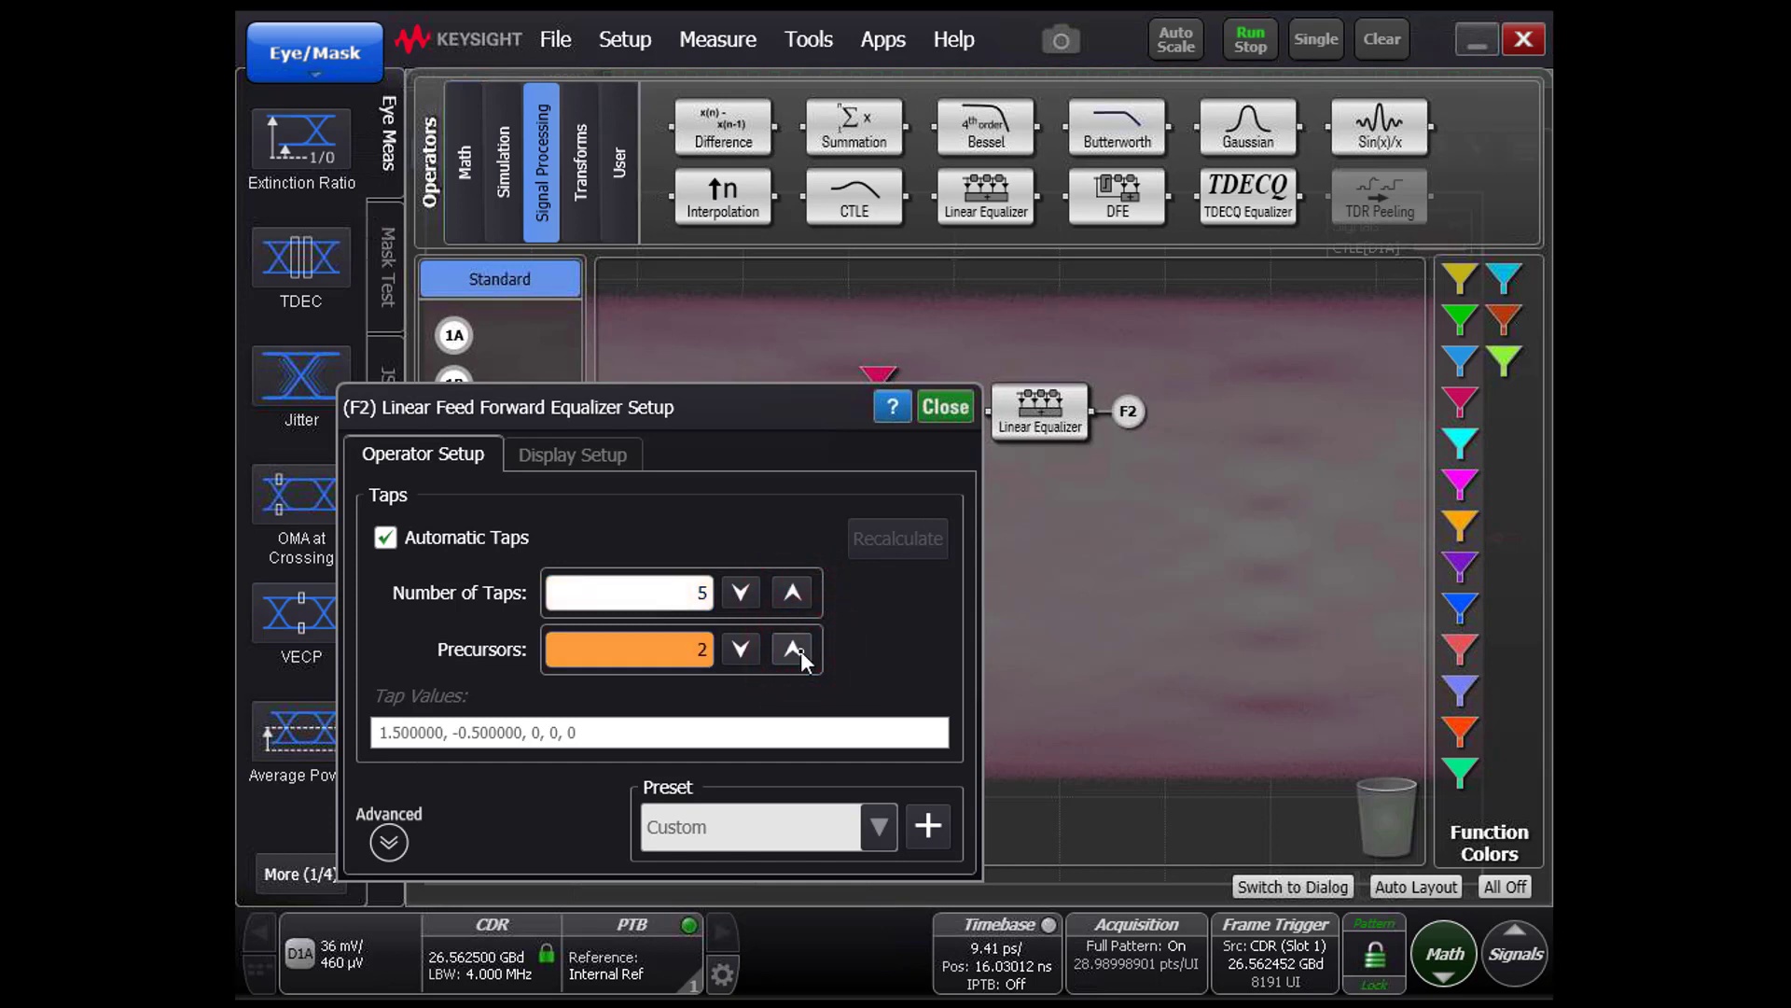
{"action": "left_click", "coordinate": [944, 420]}
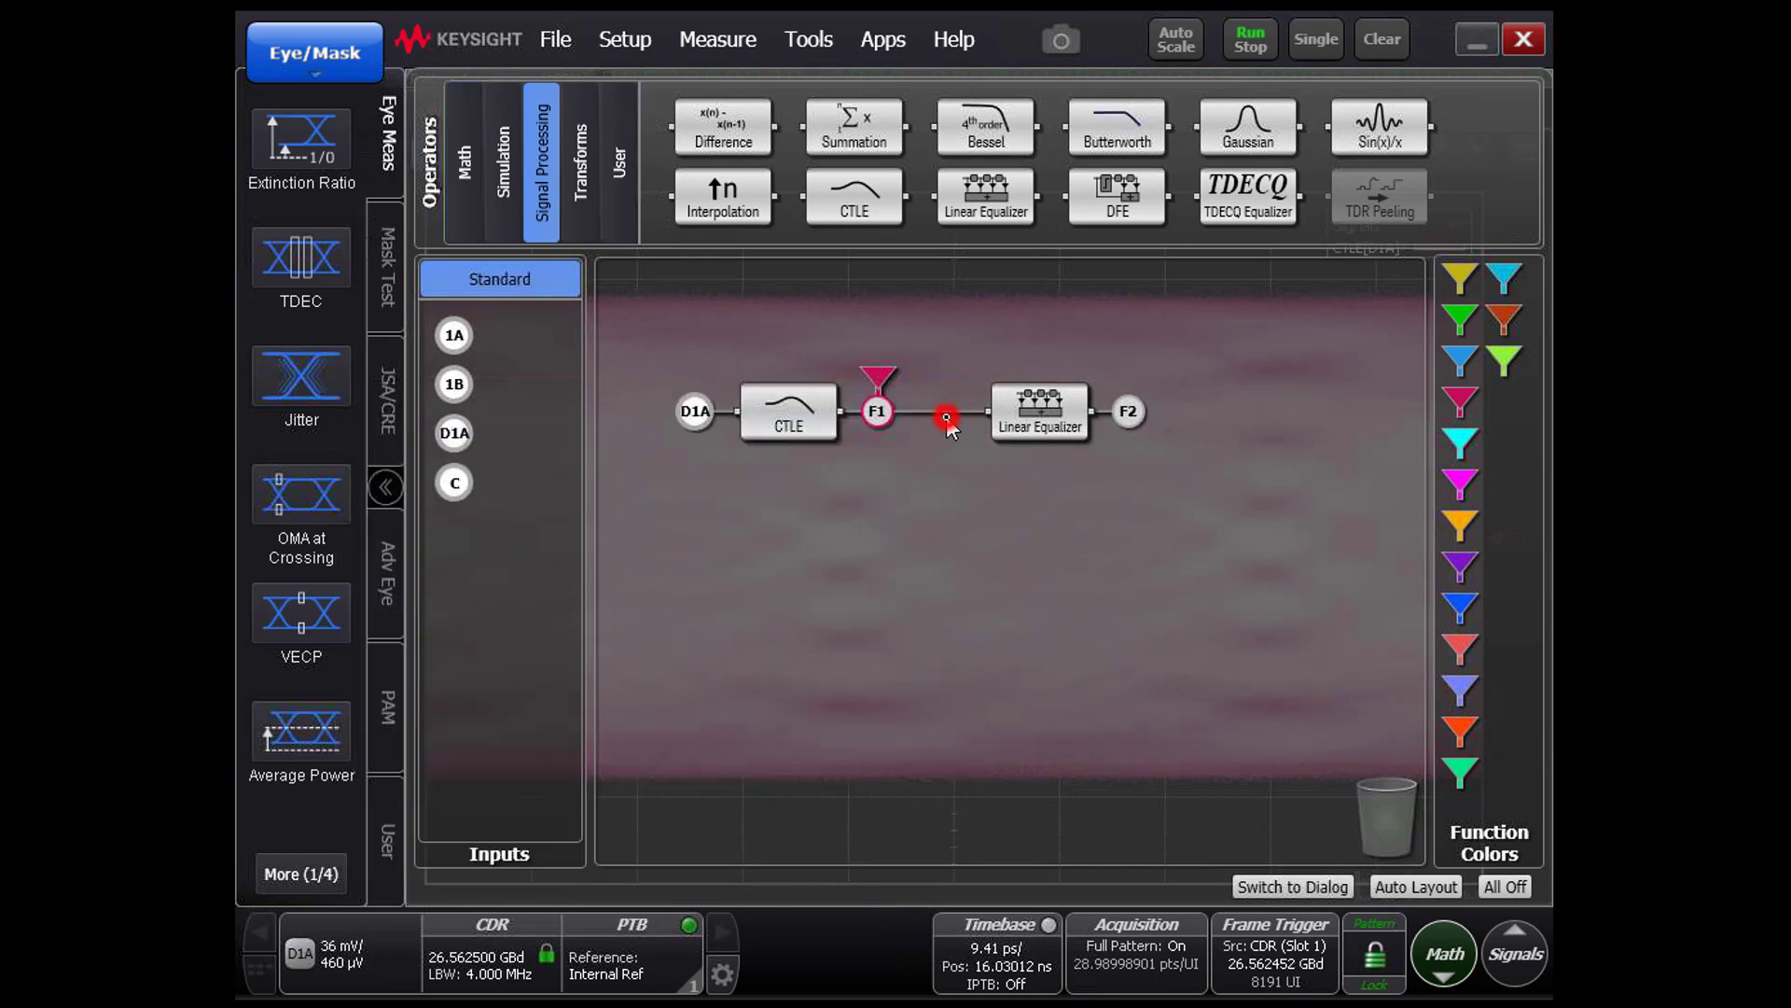
{"action": "left_click_drag", "start_coordinate": [1451, 338], "coordinate": [1139, 394]}
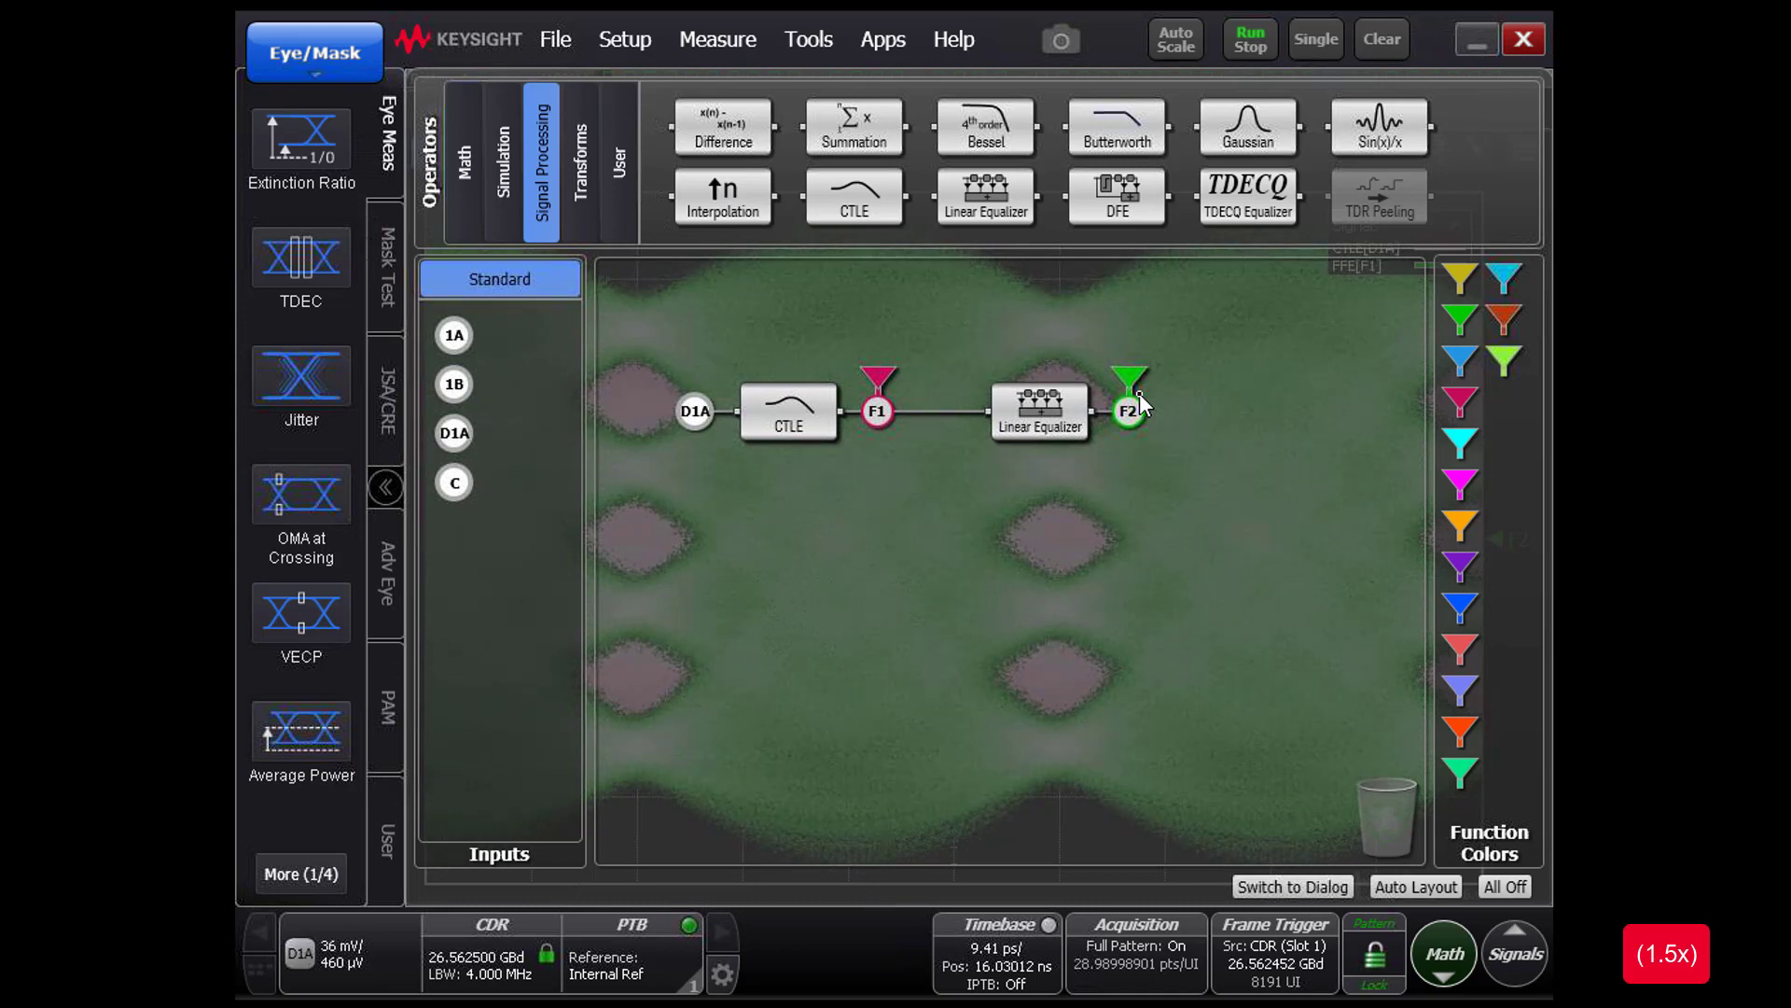
Step: Hide the CTLE[D1A] trace so only the FFE[F1] equalized eye is displayed
{"action": "left_click", "coordinate": [1458, 964]}
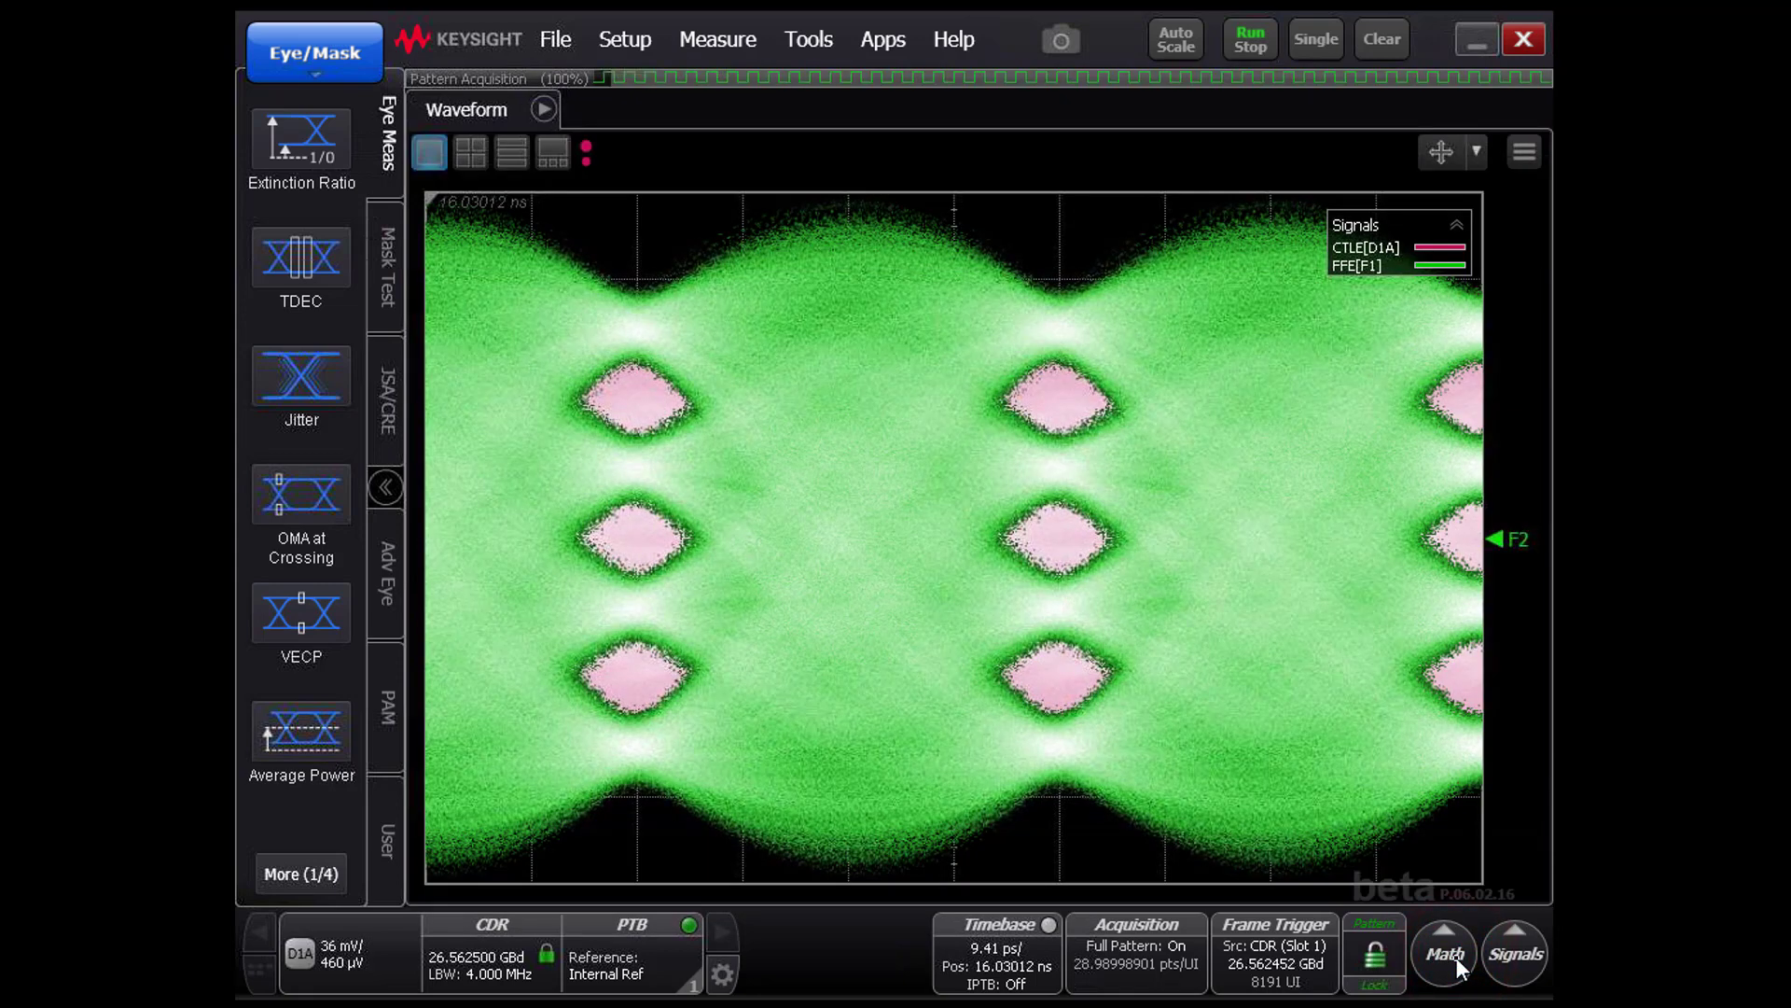
{"action": "left_click", "coordinate": [1517, 962]}
{"action": "left_click", "coordinate": [1420, 642]}
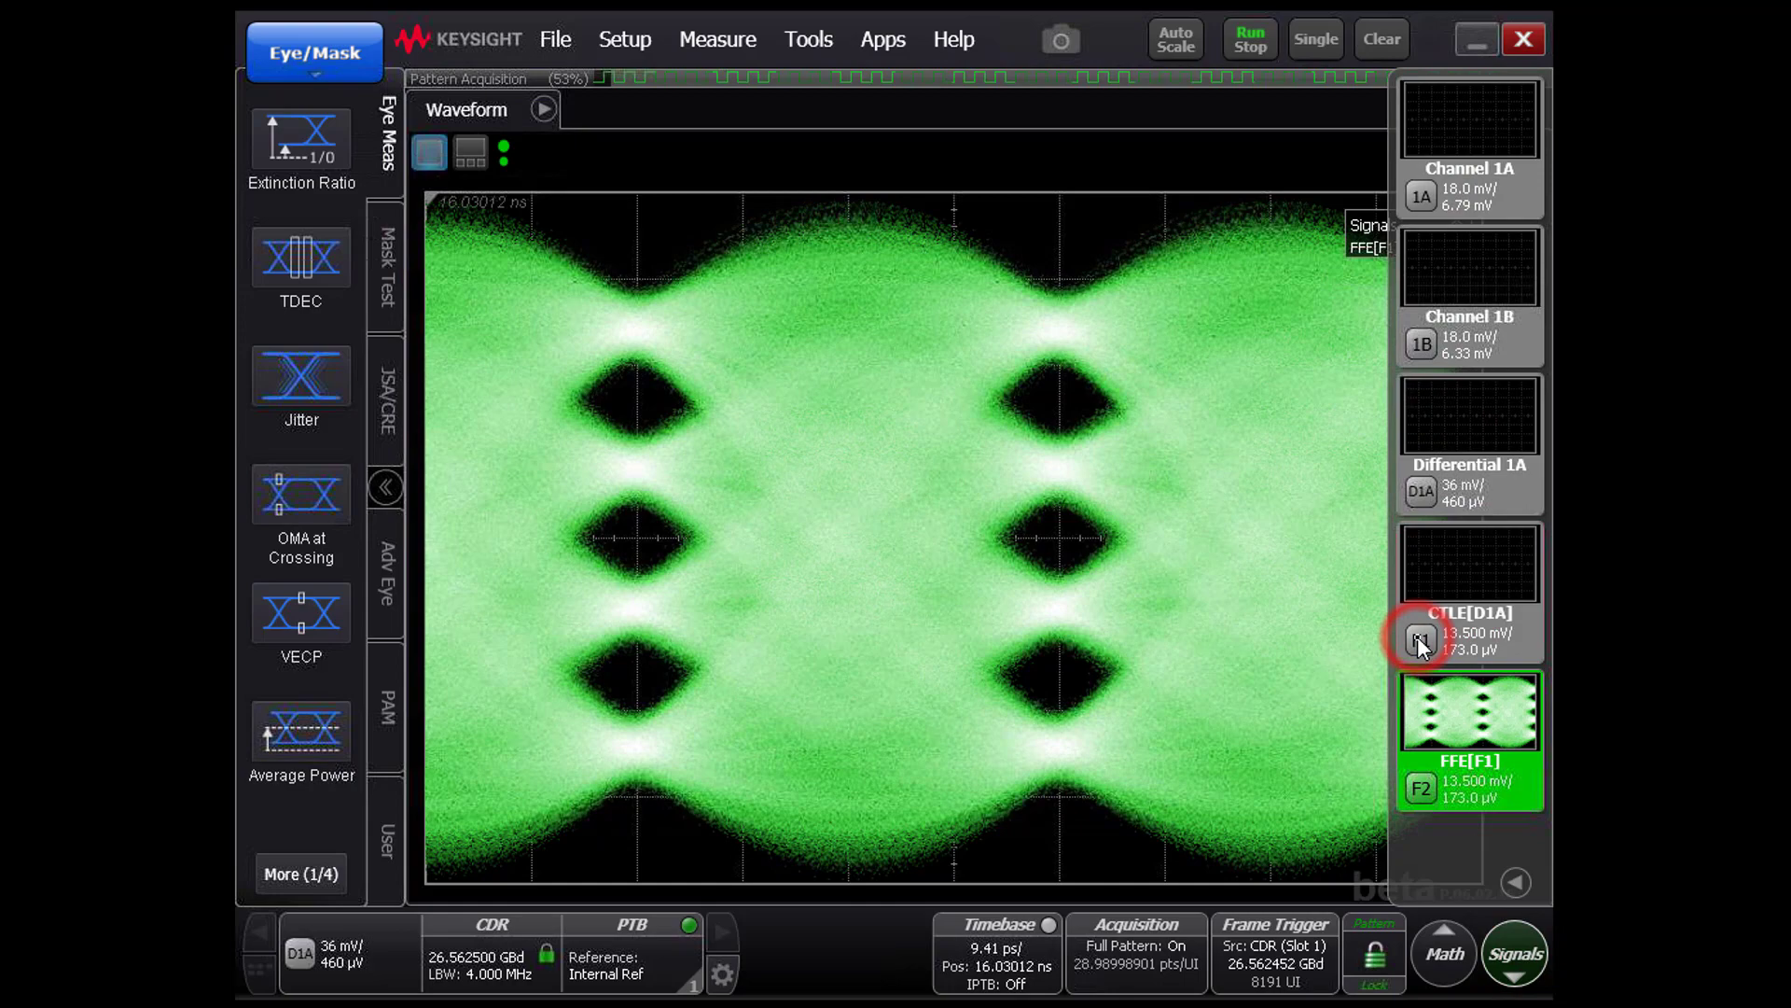
{"action": "left_click", "coordinate": [1519, 948]}
Step: Auto Scale the display so the FFE[F1] eye fills the screen
{"action": "left_click", "coordinate": [1168, 52]}
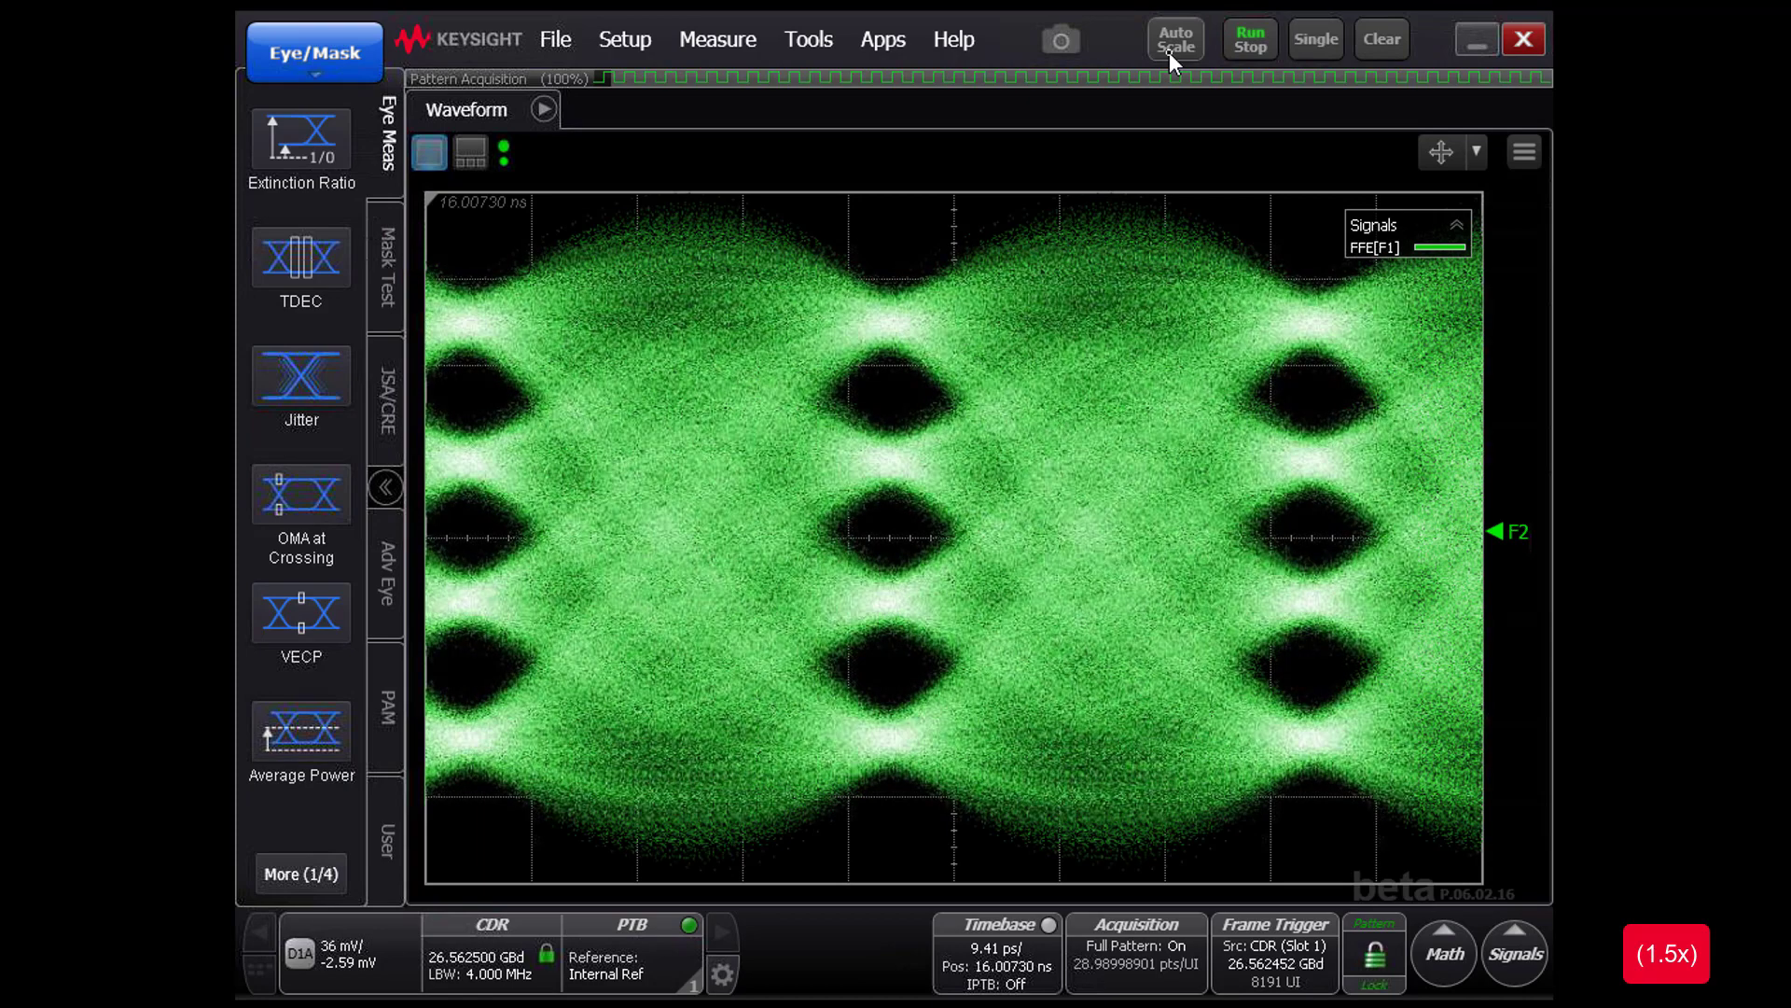
{"action": "mouse_move", "coordinate": [1168, 79]}
{"action": "left_mouse_down"}
{"action": "mouse_move", "coordinate": [479, 851]}
{"action": "mouse_move", "coordinate": [644, 606]}
{"action": "left_mouse_up"}
{"action": "mouse_move", "coordinate": [737, 621]}
{"action": "left_mouse_down"}
{"action": "mouse_move", "coordinate": [546, 734]}
{"action": "mouse_move", "coordinate": [504, 839]}
{"action": "left_mouse_up"}
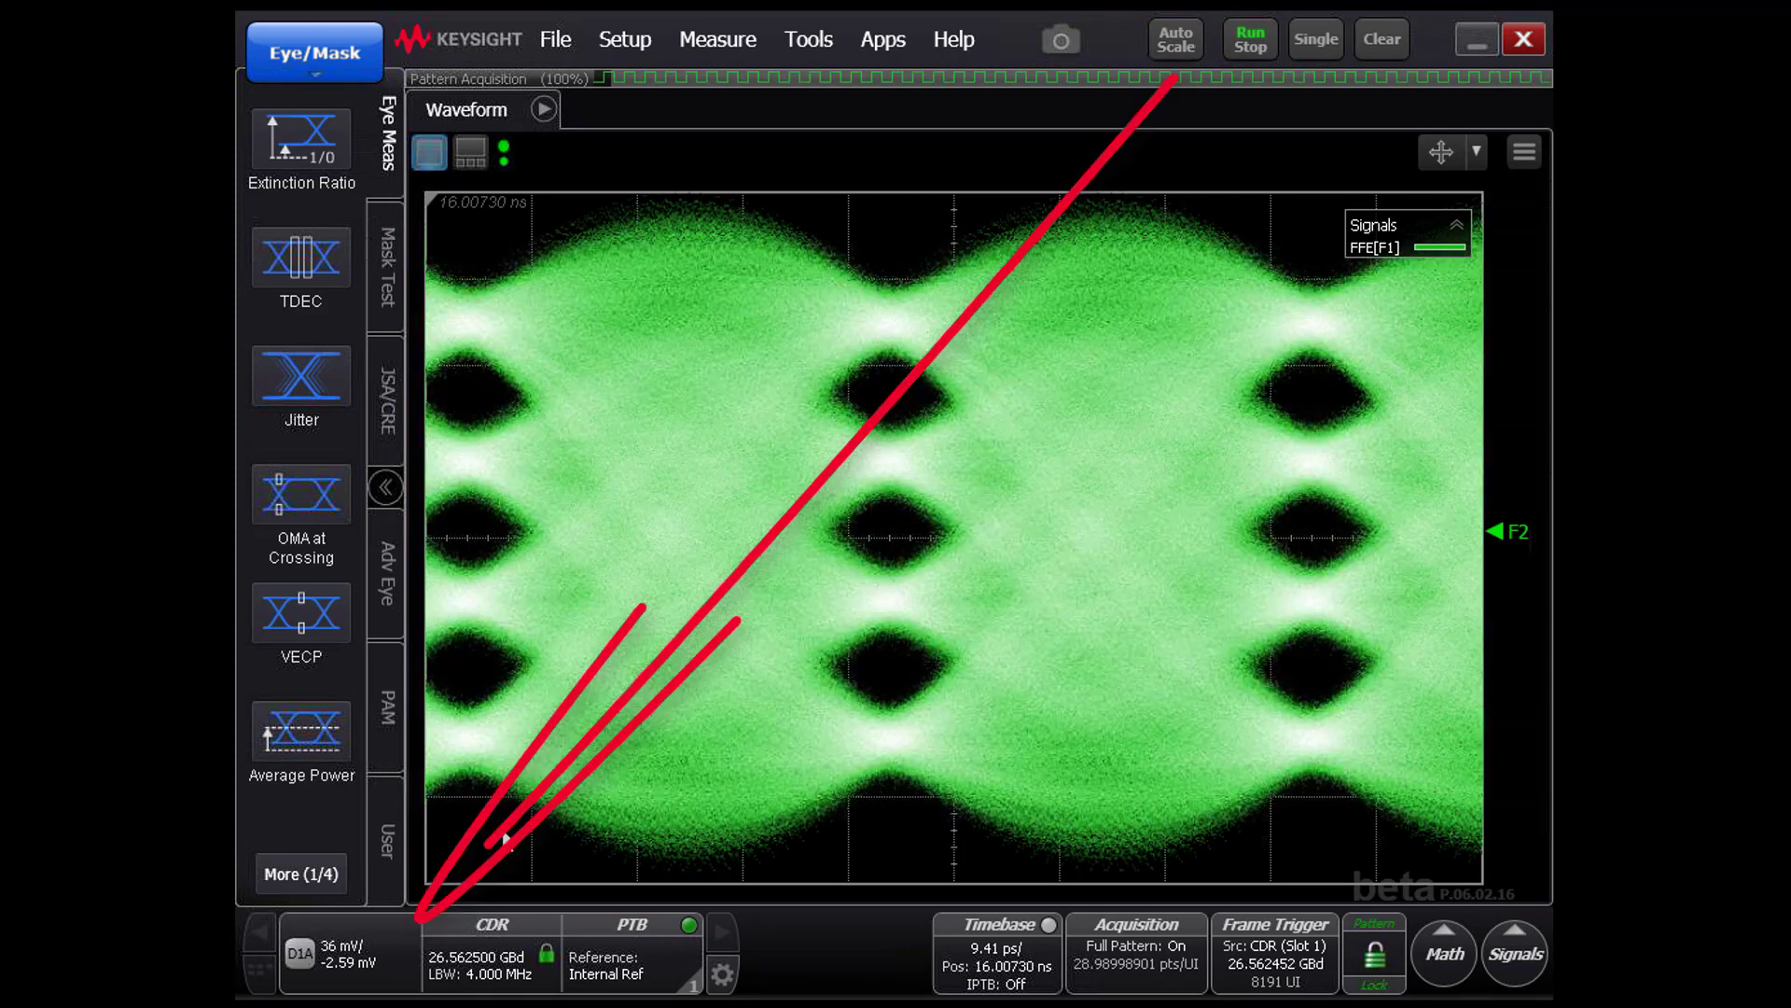
Step: In D1A's advanced settings, turn off Signal Type Auto Detect, fixing the type at PAM4
{"action": "left_click", "coordinate": [379, 943]}
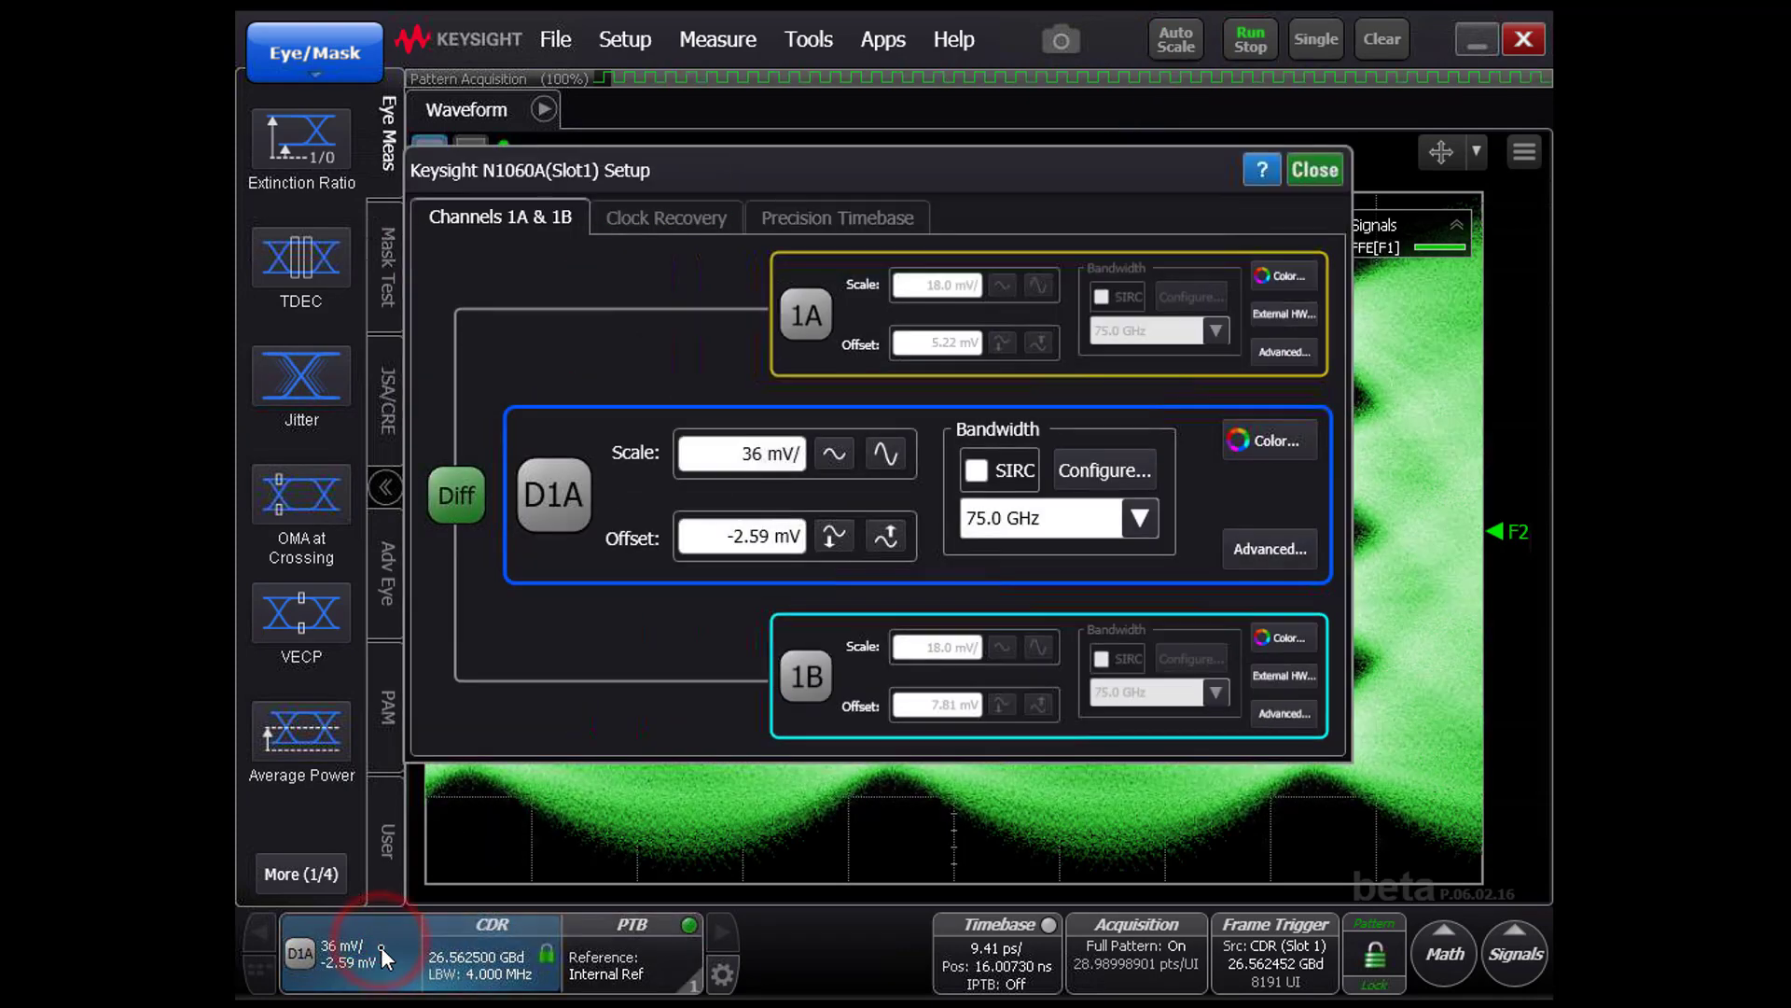
{"action": "left_click", "coordinate": [1250, 551]}
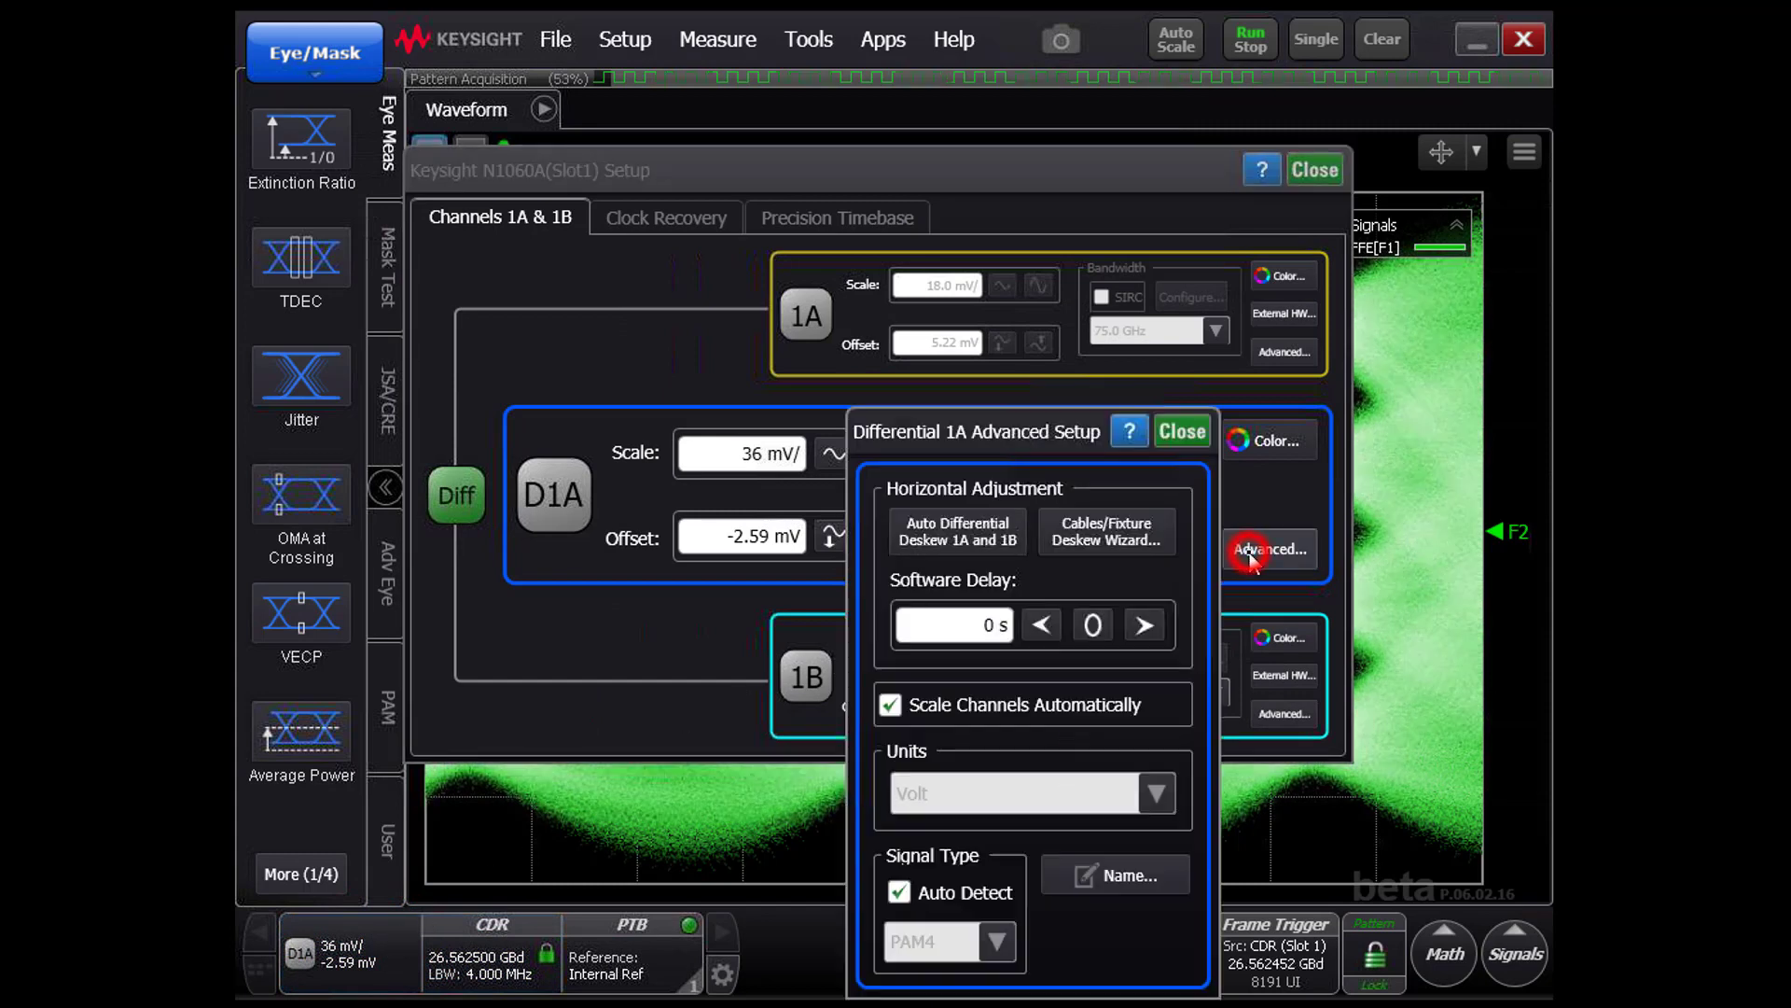
{"action": "left_click", "coordinate": [991, 891]}
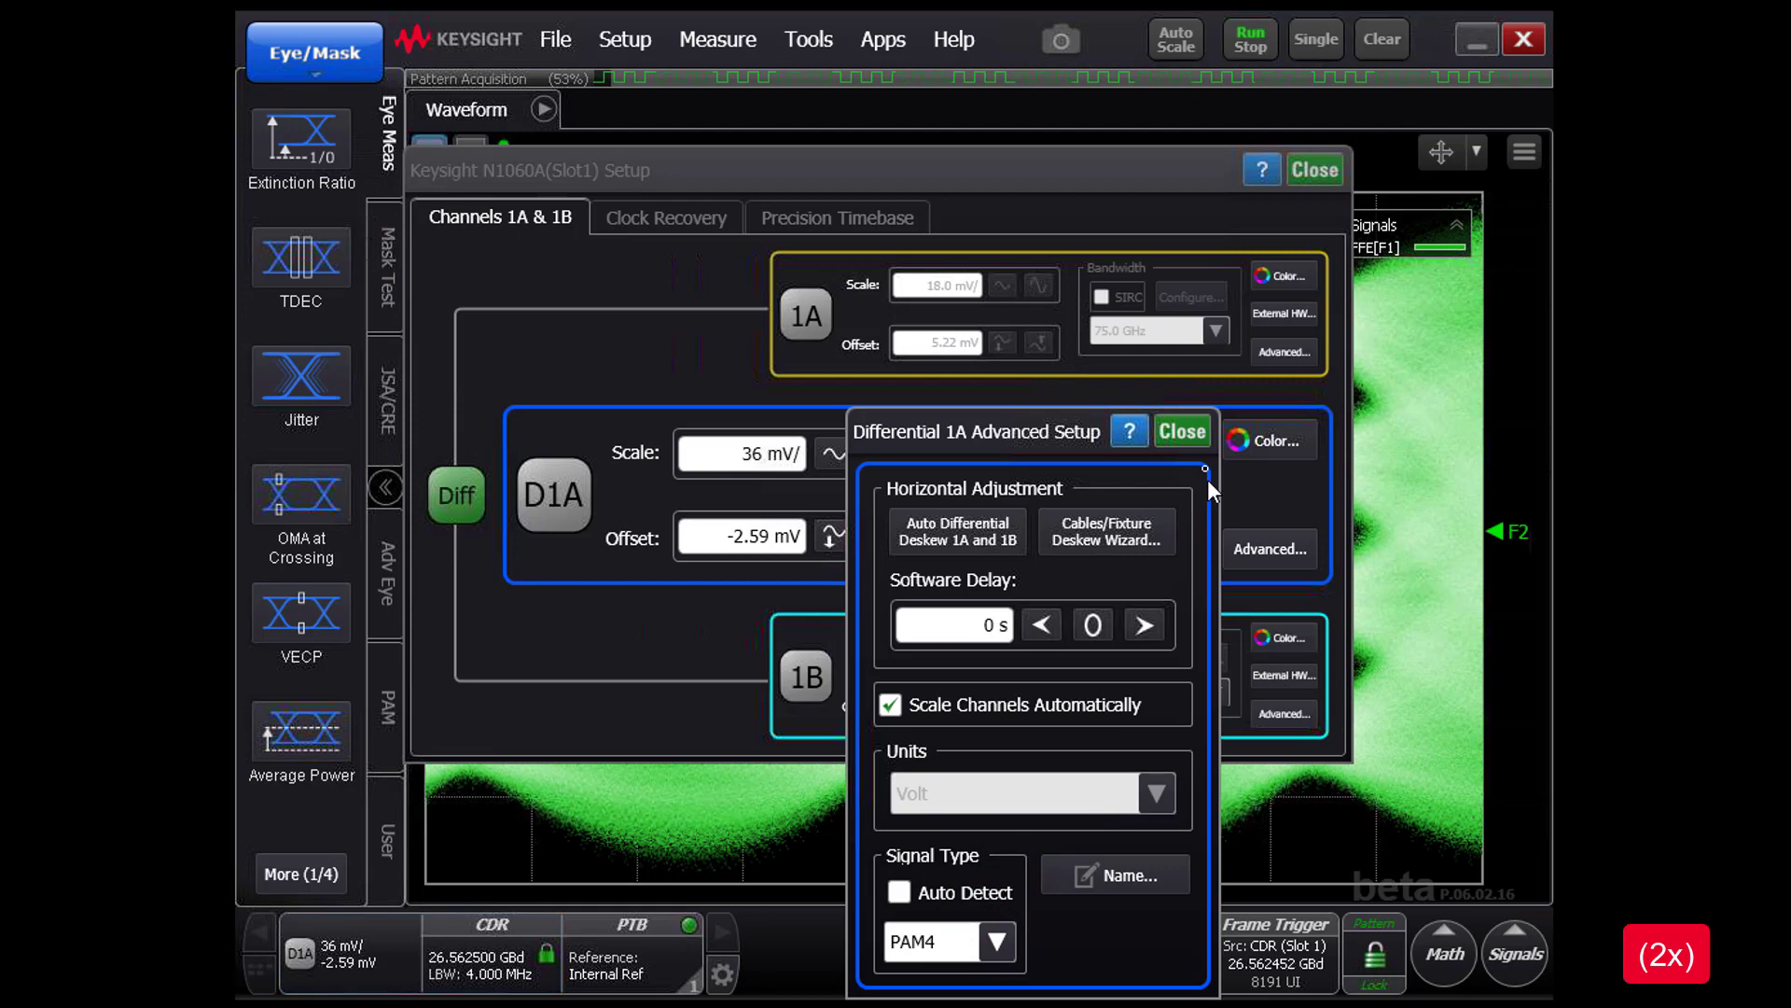
{"action": "left_click", "coordinate": [1196, 439]}
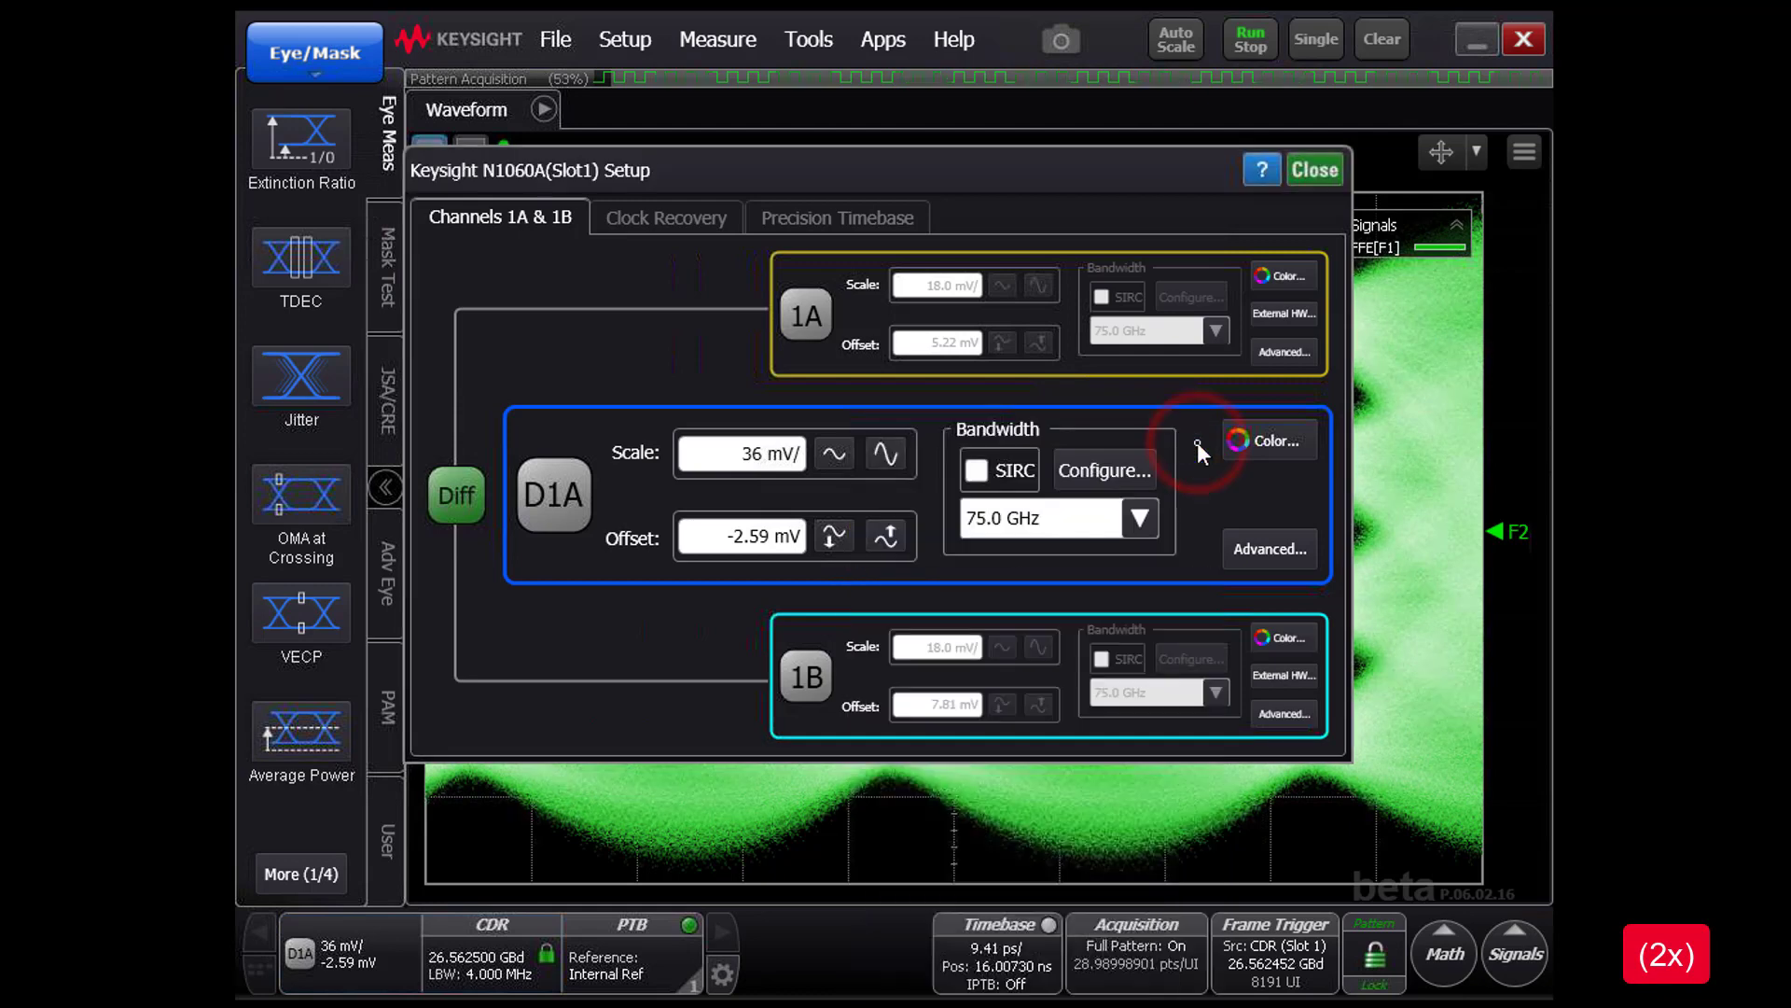
{"action": "left_click", "coordinate": [1318, 171]}
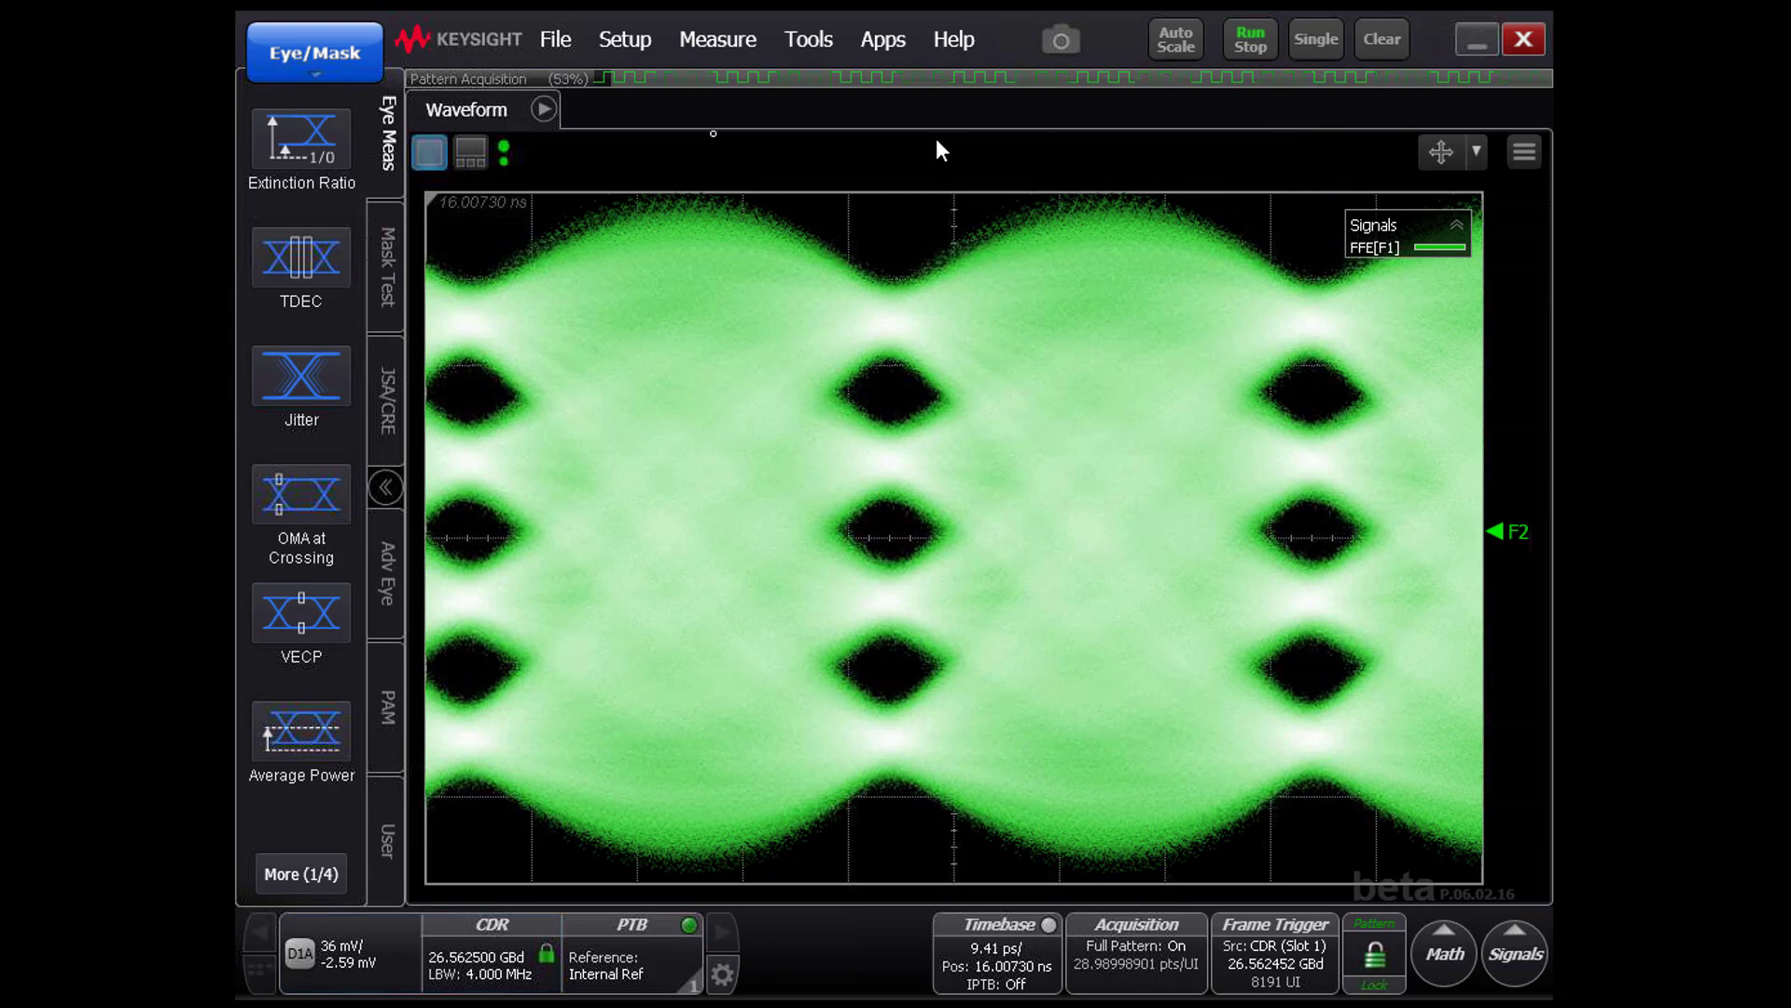
Step: Change the instrument mode from Eye/Mask to Jitter/Noise
{"action": "left_click", "coordinate": [366, 59]}
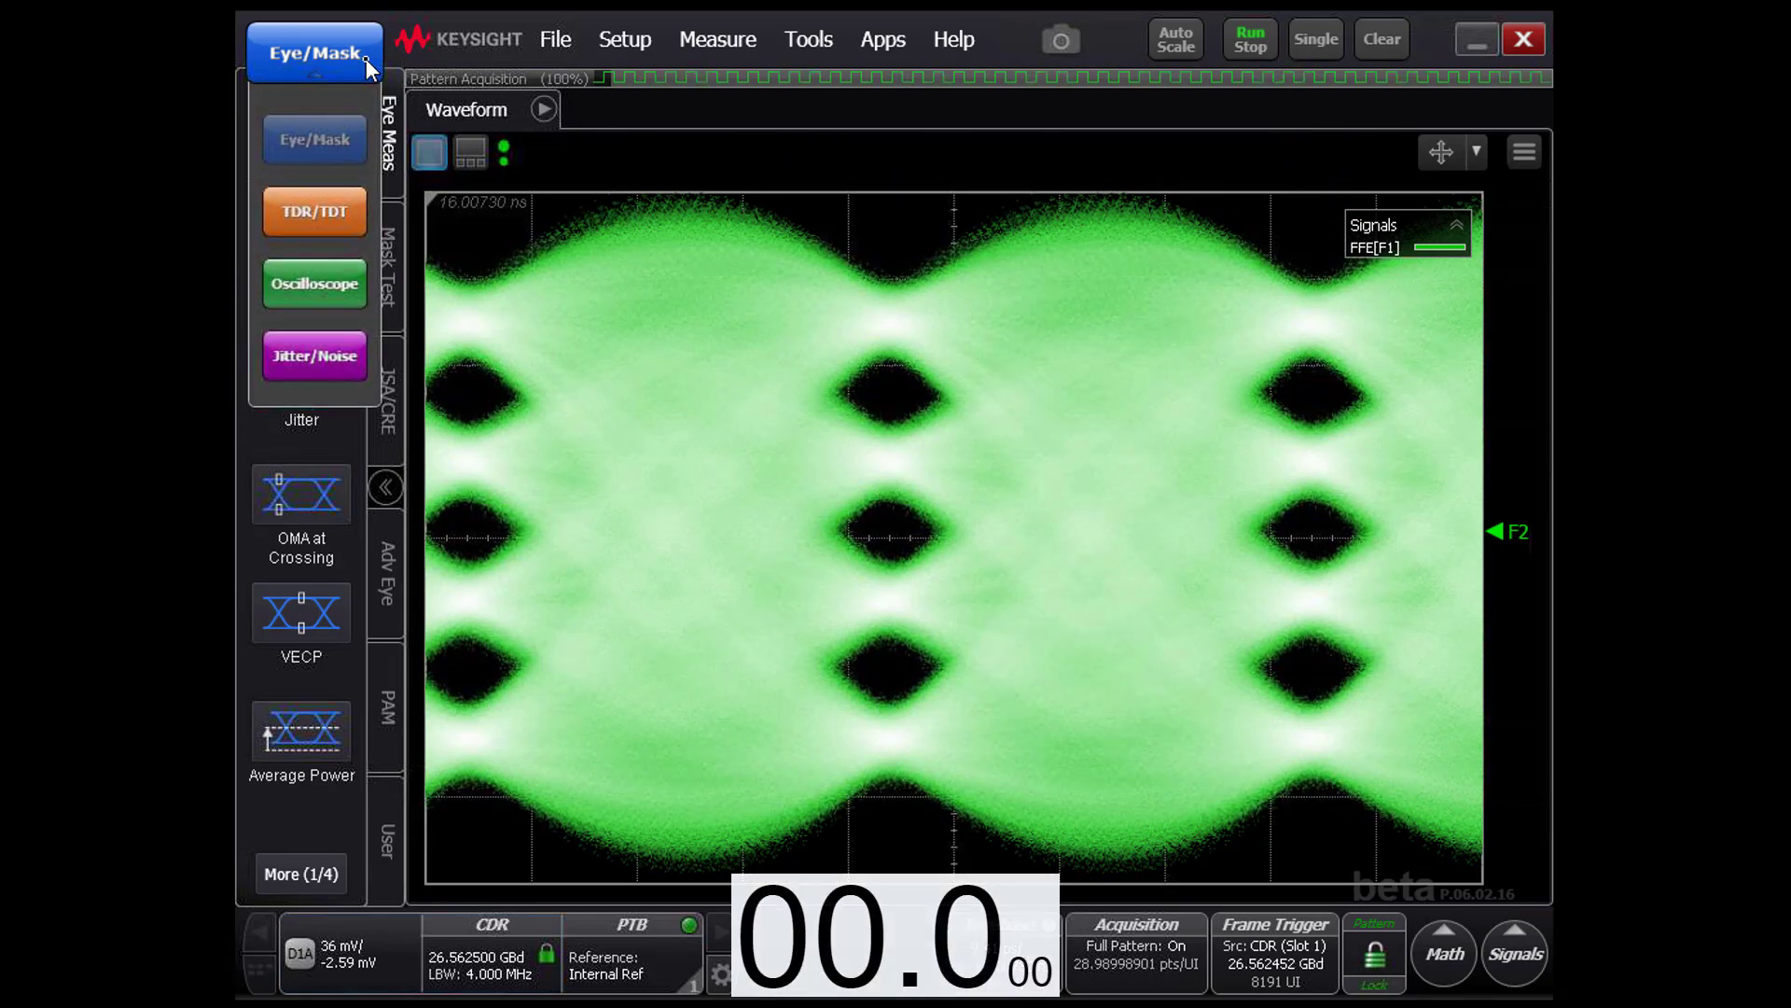
{"action": "left_click", "coordinate": [339, 367]}
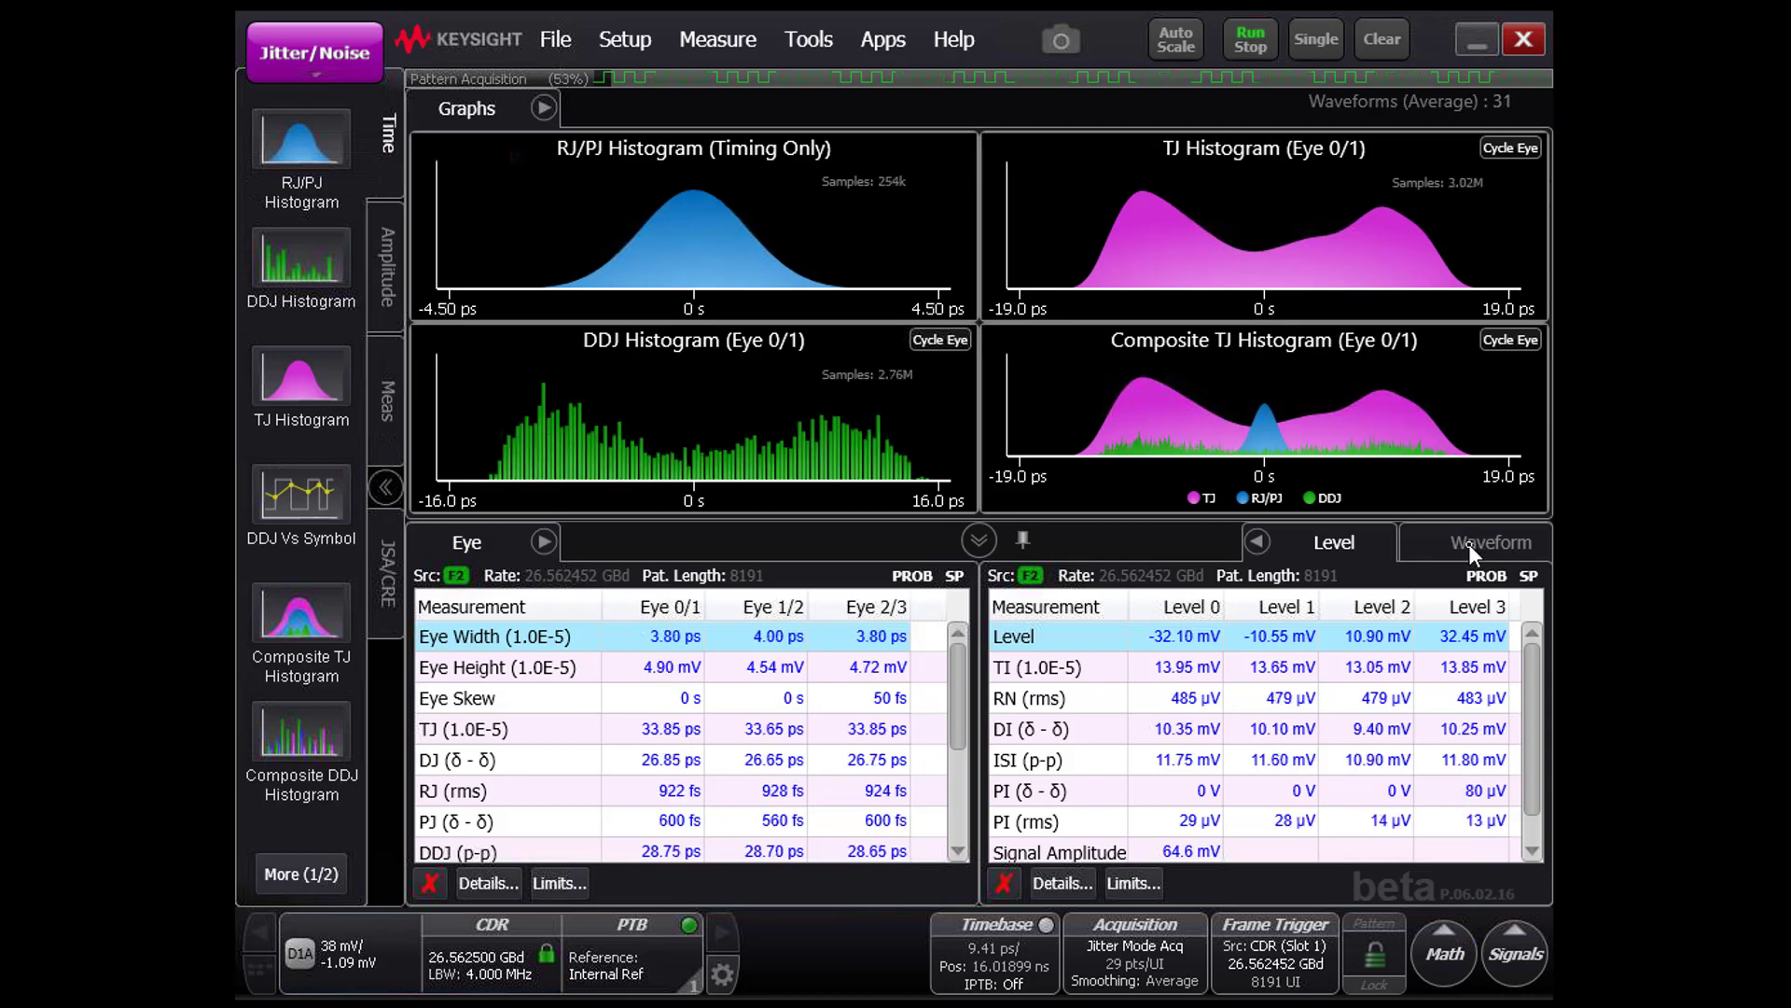
Step: Place the Waveform view above the Eye and Level tables and show the Meas options
{"action": "left_click", "coordinate": [1470, 543]}
{"action": "left_click_drag", "start_coordinate": [1471, 551], "coordinate": [1280, 319]}
{"action": "left_click", "coordinate": [1295, 548]}
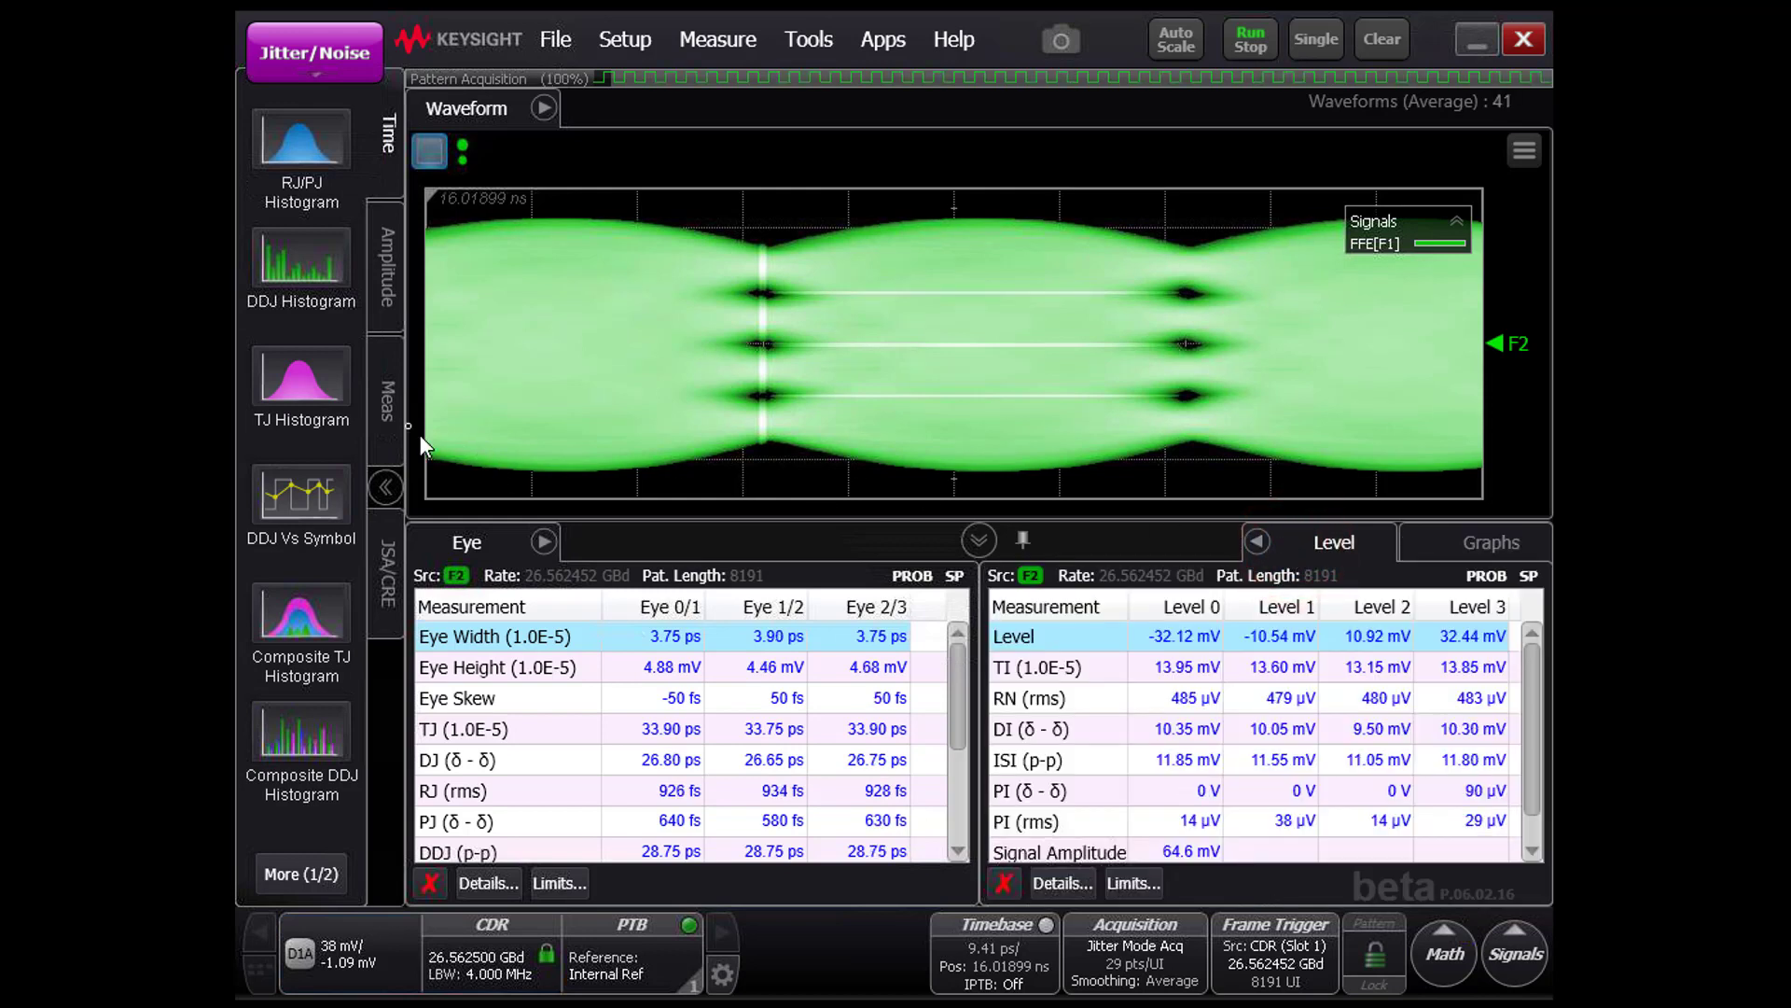
{"action": "left_click", "coordinate": [383, 413]}
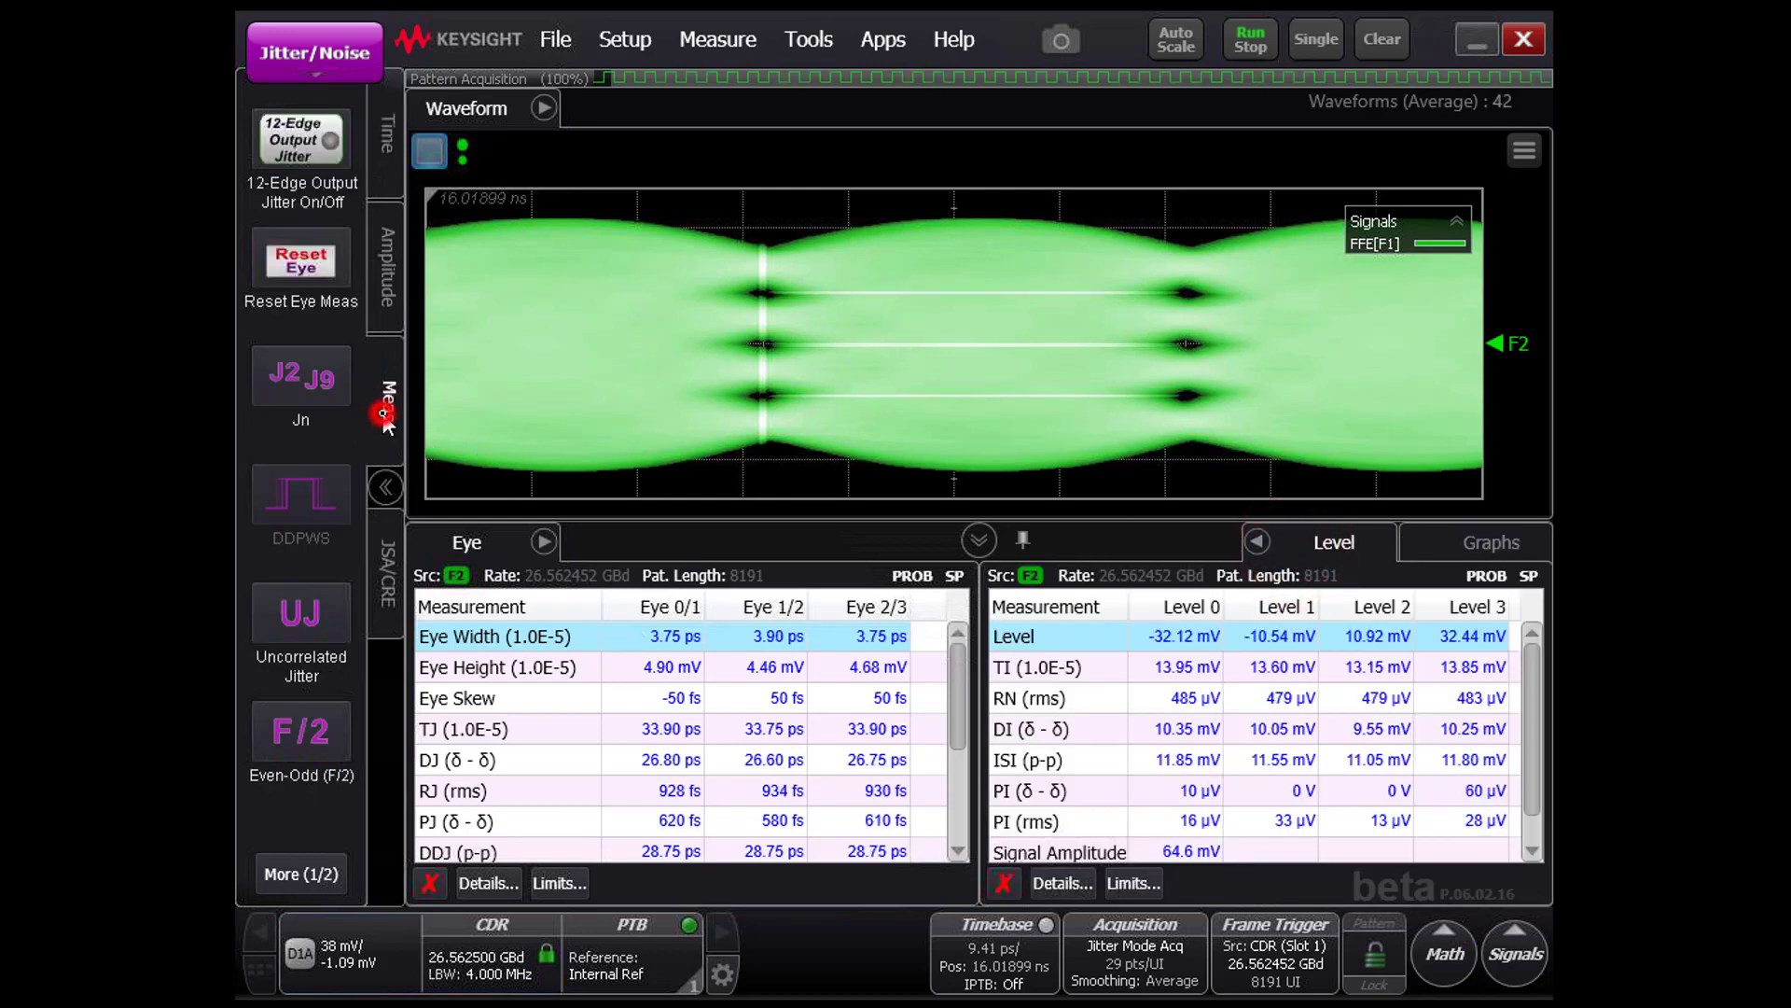
Step: Enable 12-Edge Output Jitter, autoscale, and collapse J4u (All) and Jrms (All) to expose EOJ
{"action": "left_click", "coordinate": [293, 149]}
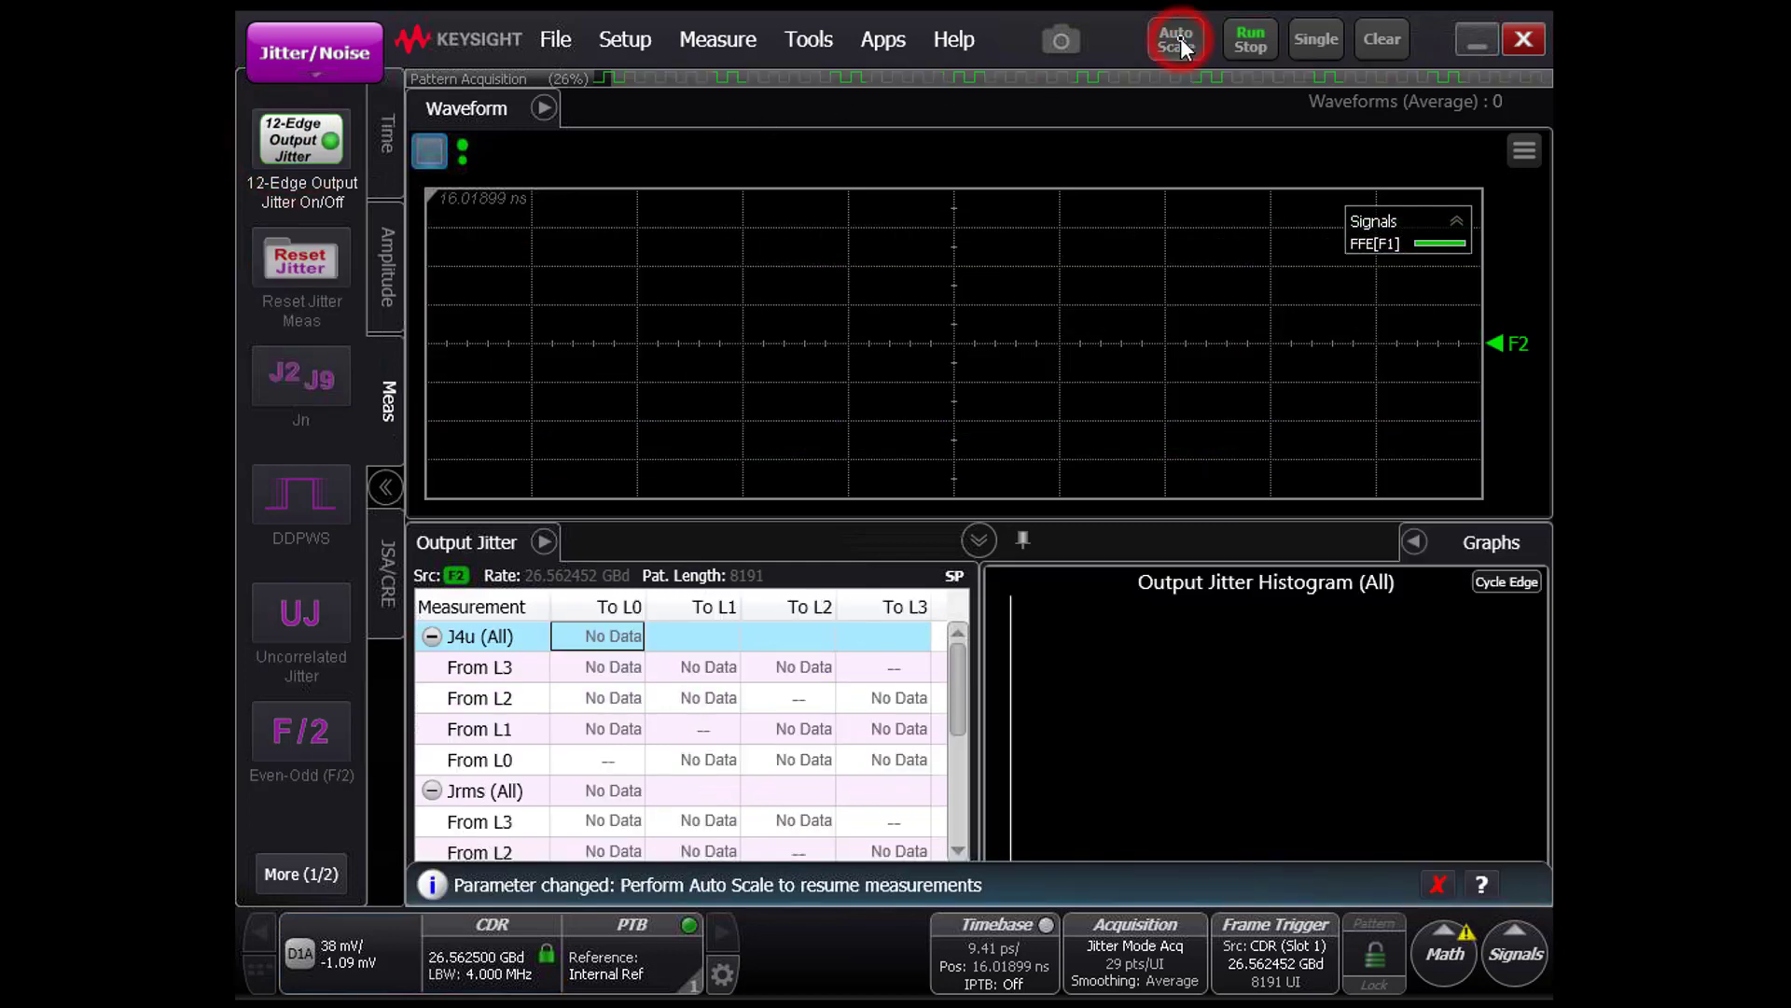
{"action": "left_click", "coordinate": [1175, 39]}
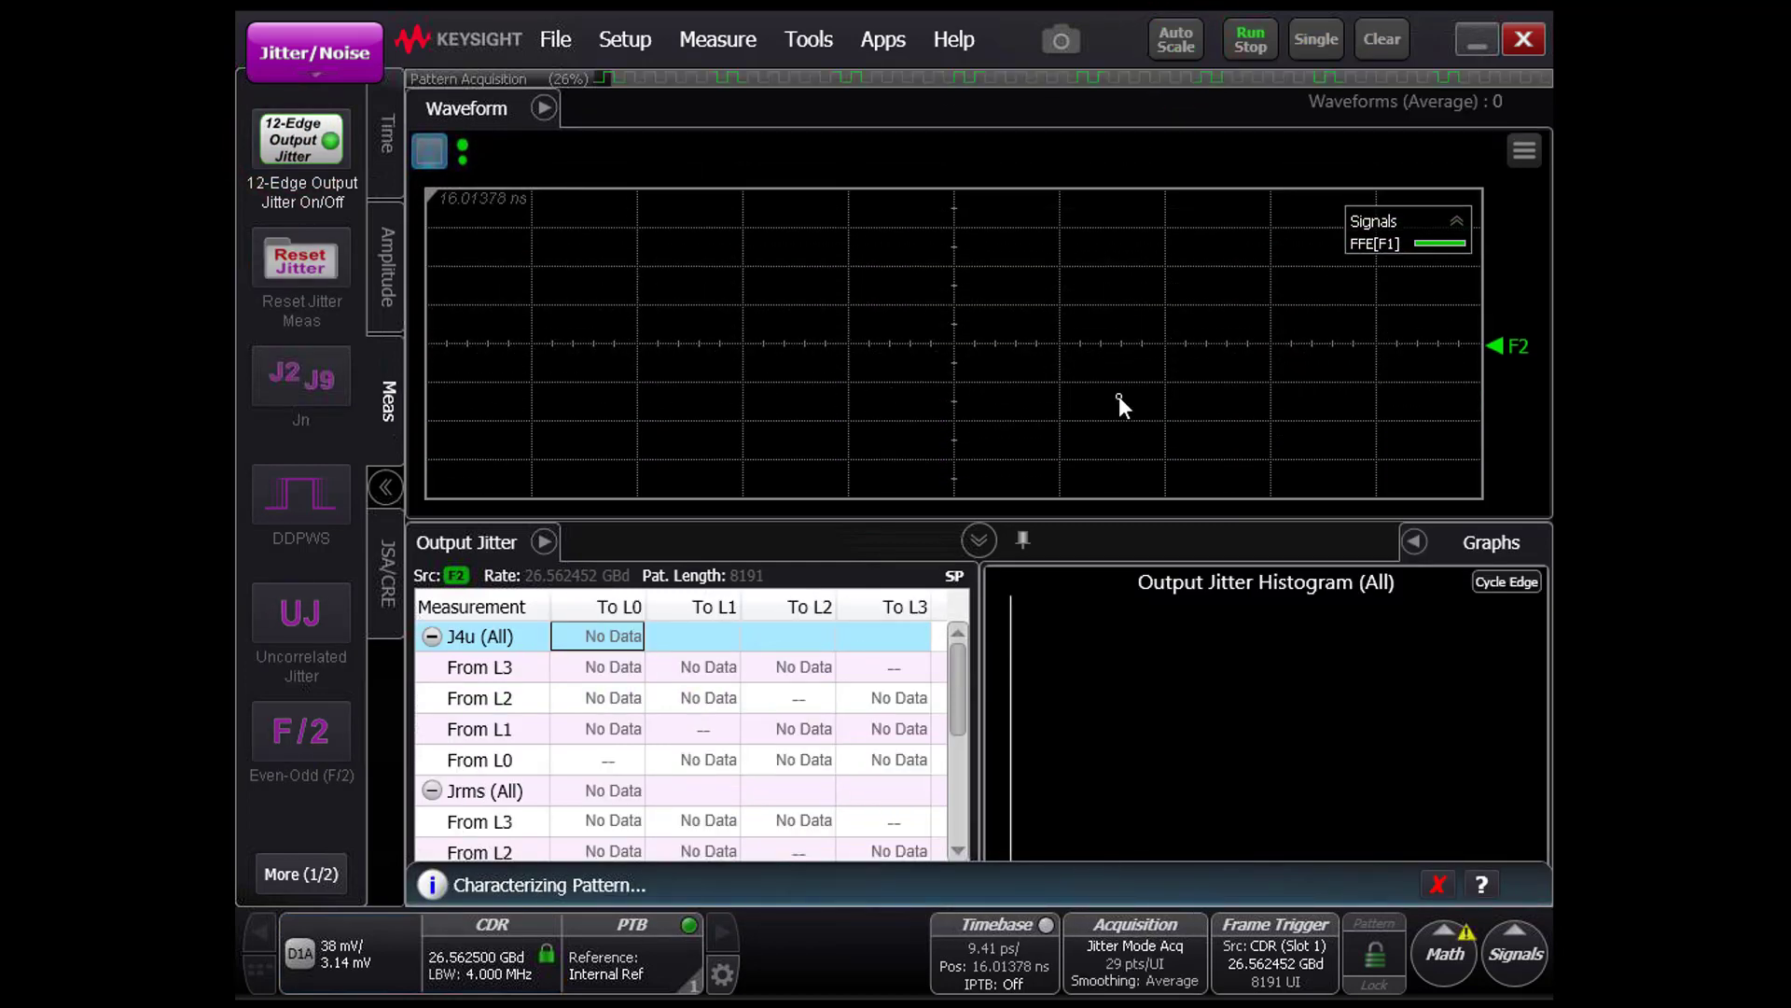
{"action": "left_click", "coordinate": [431, 638]}
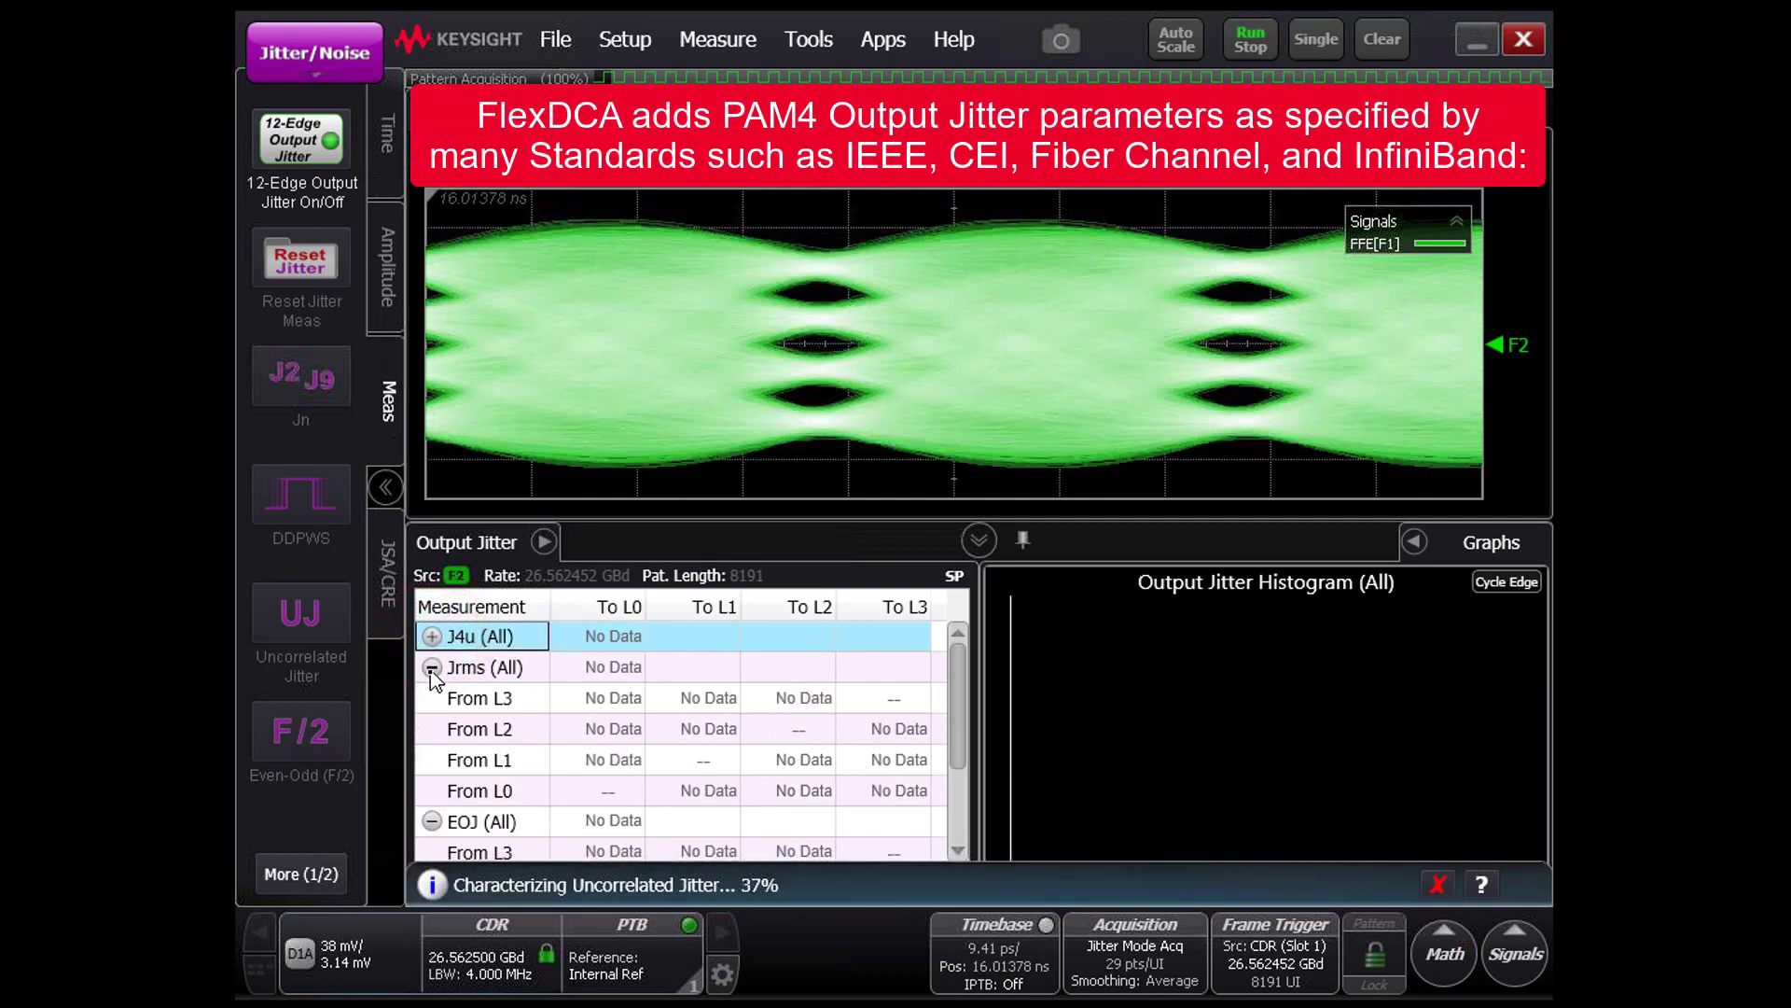
{"action": "left_click", "coordinate": [431, 670]}
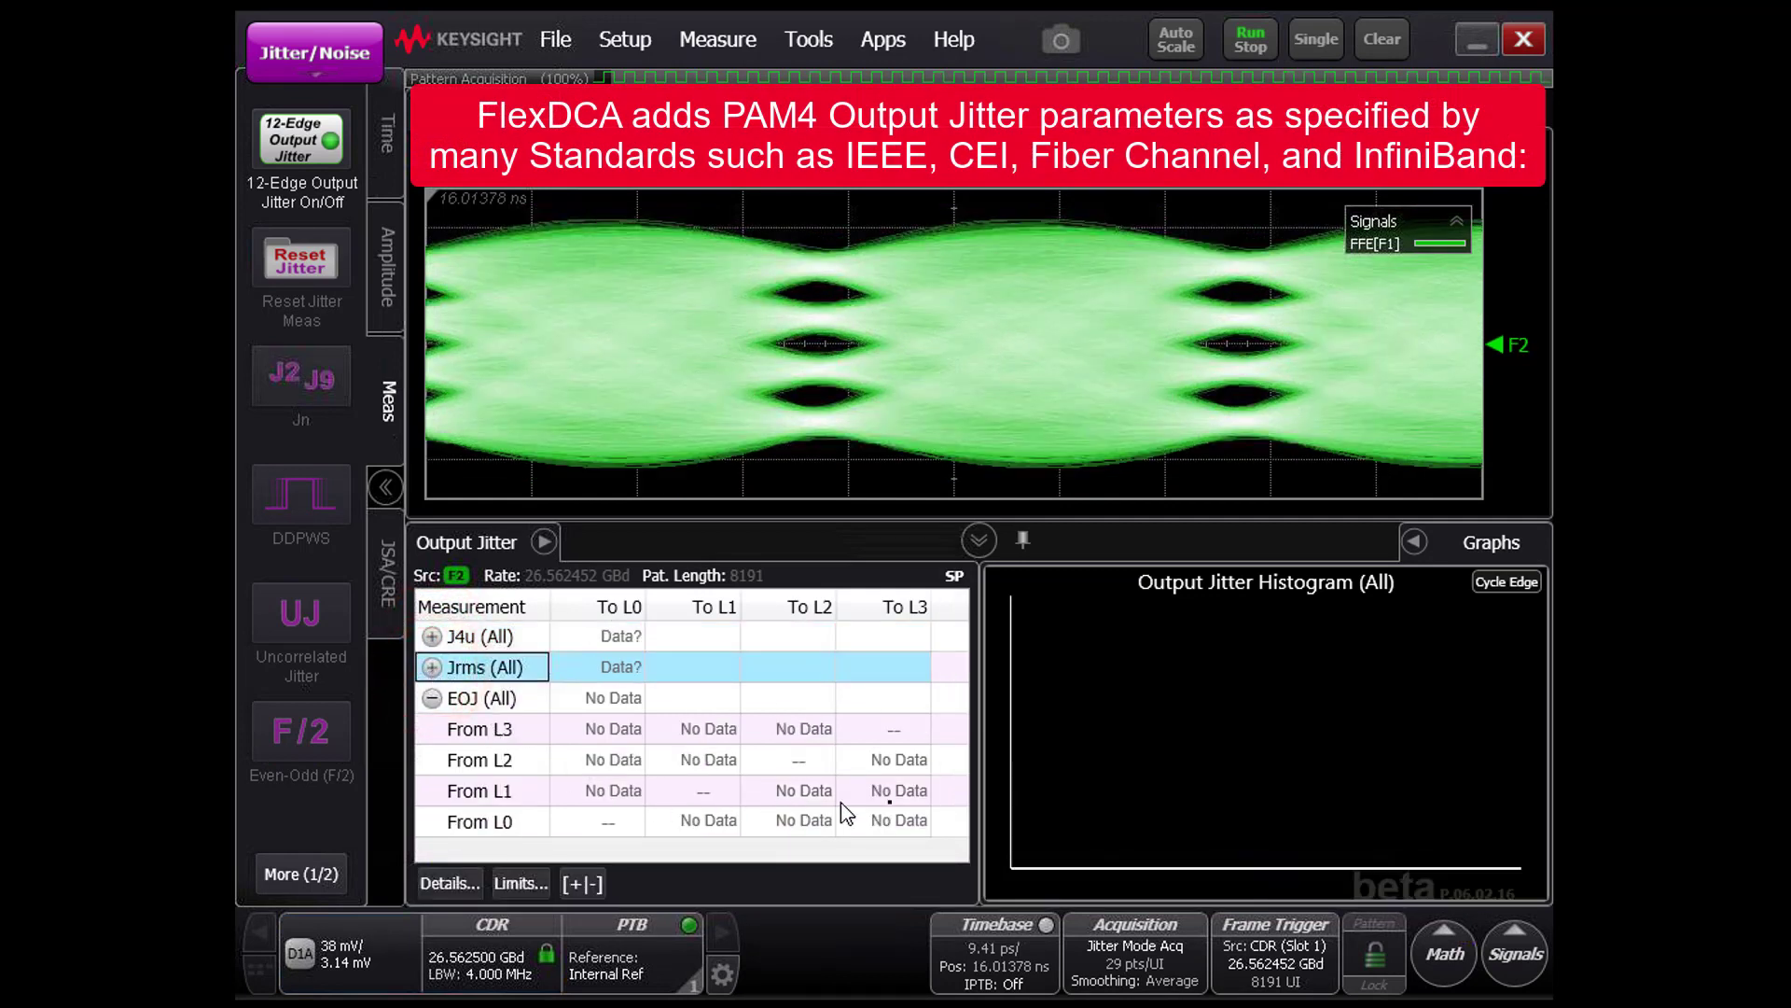